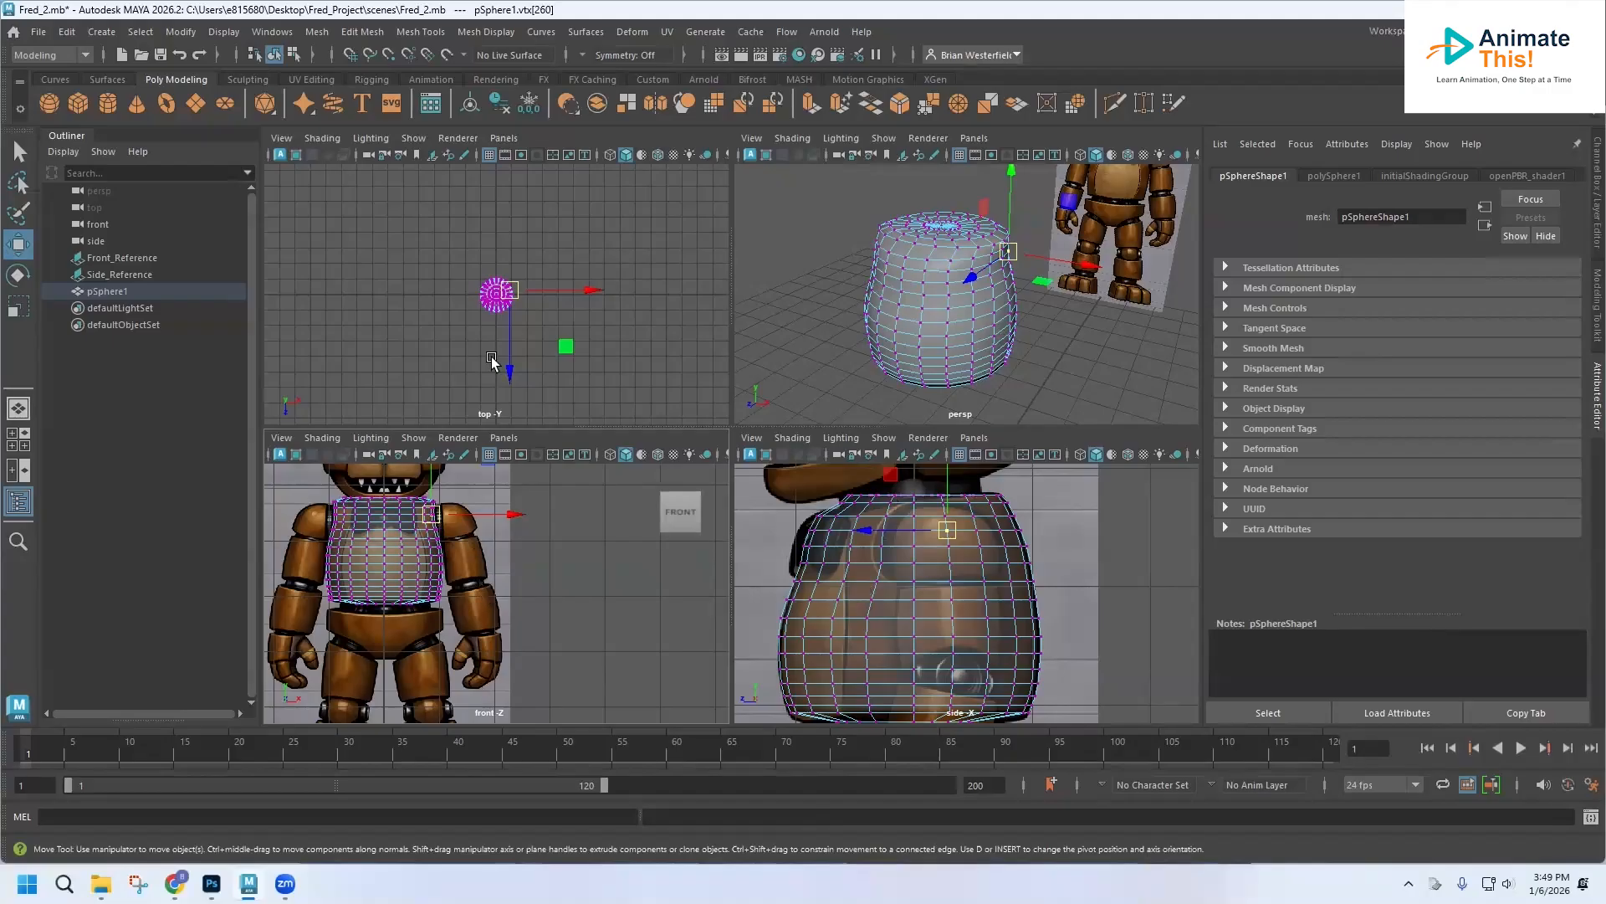
- Switch to the workspace that shows the Channel Box and Layer Editor, and reset it to its default layout
key(alt)
key(alt)
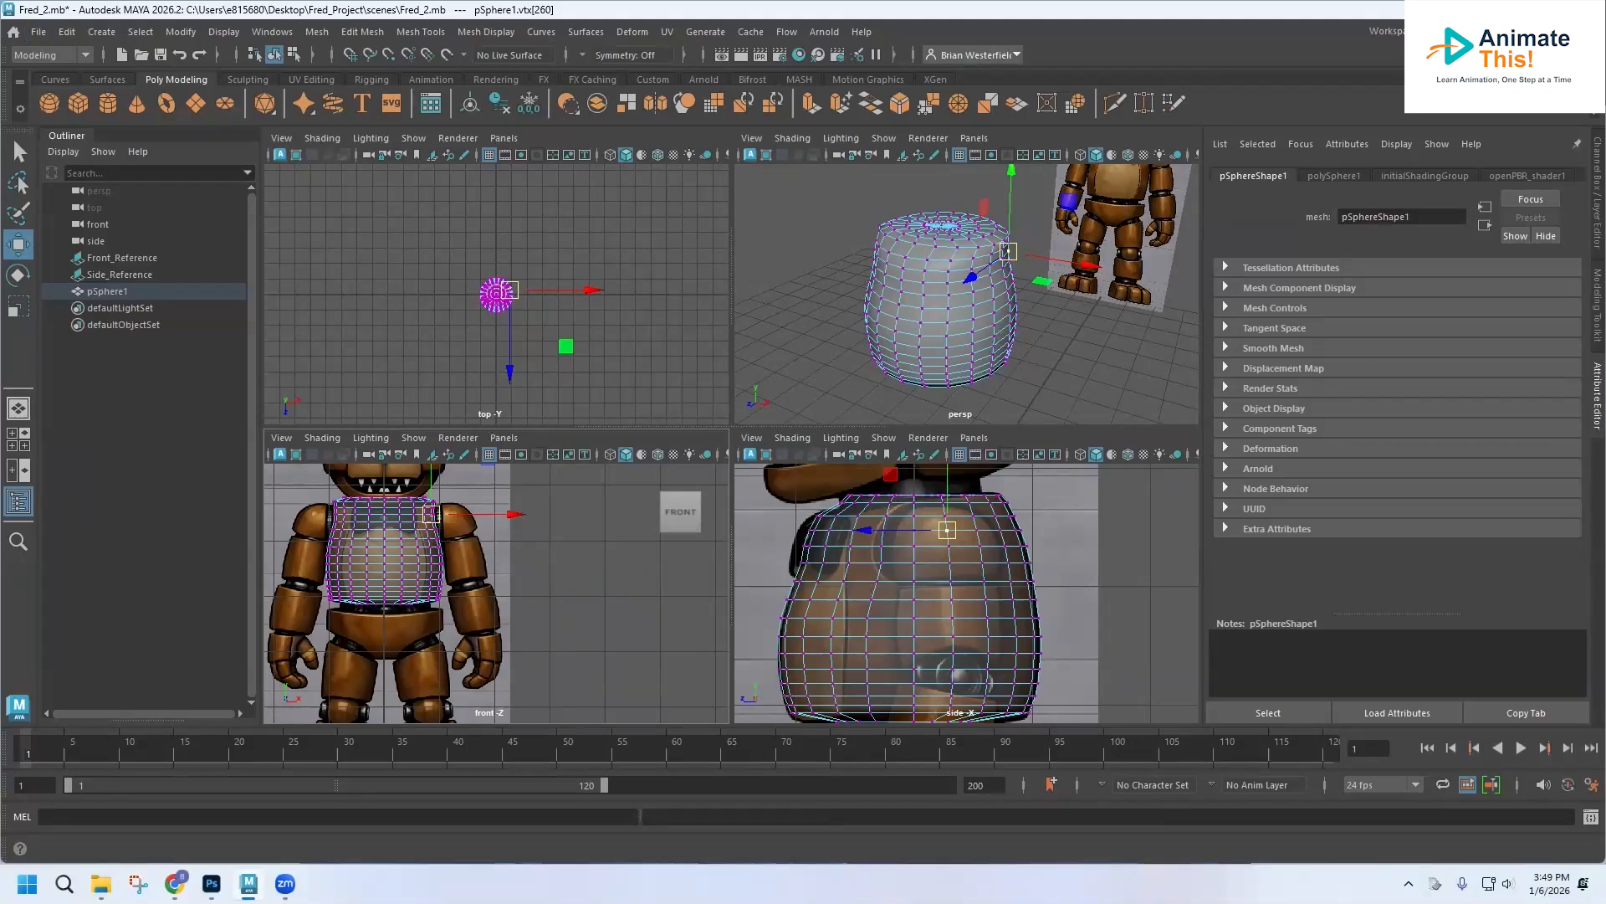
click(1472, 31)
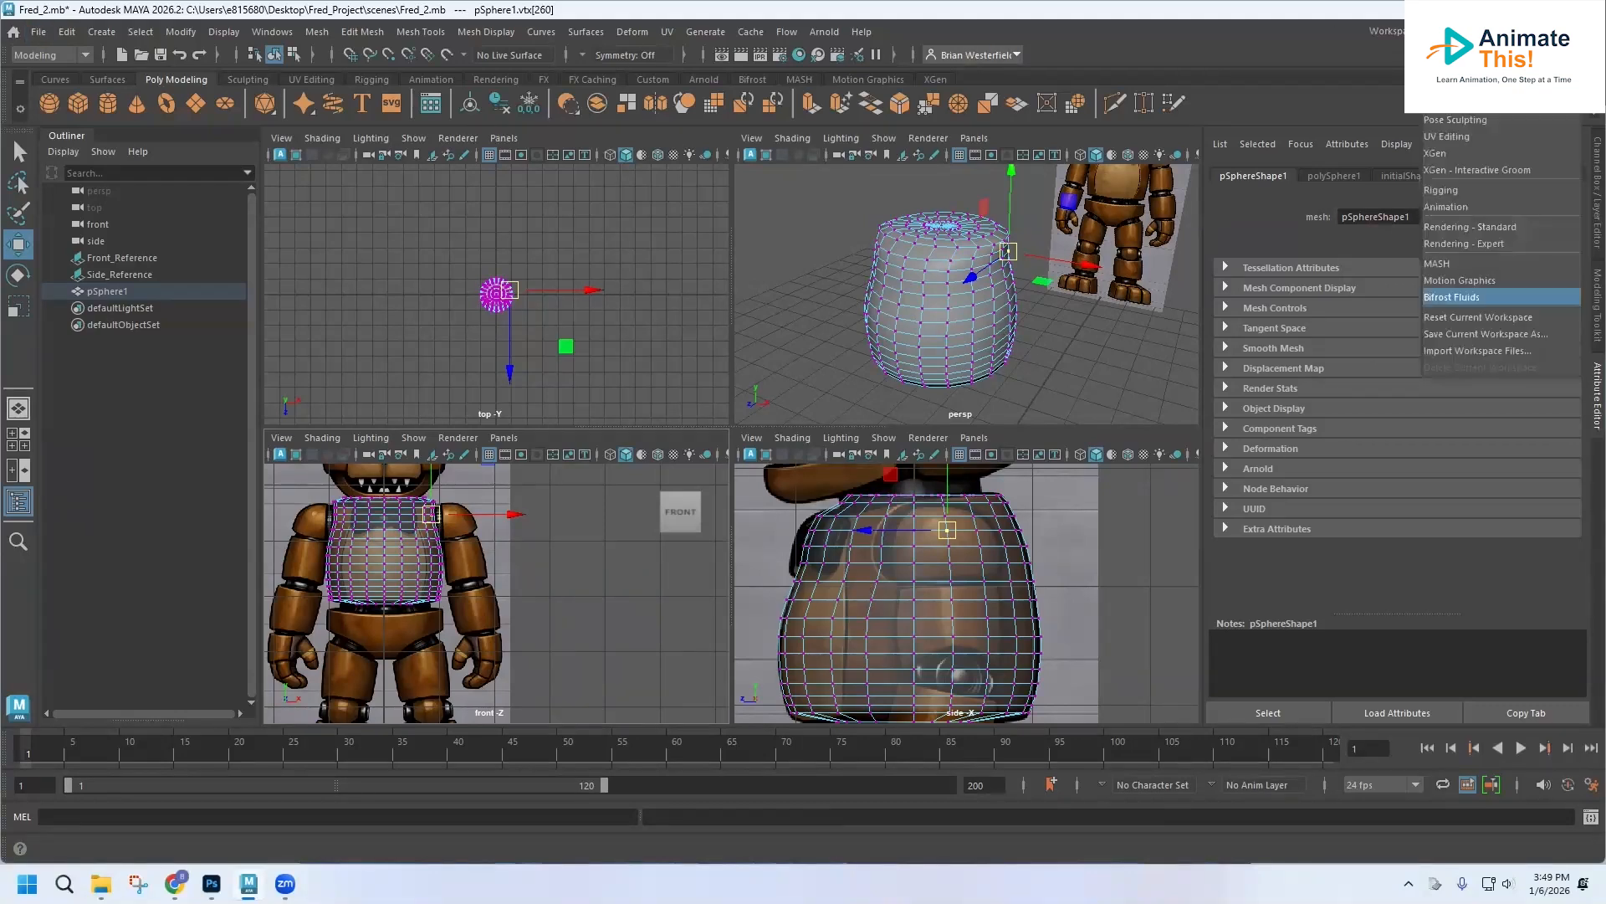
click(1472, 83)
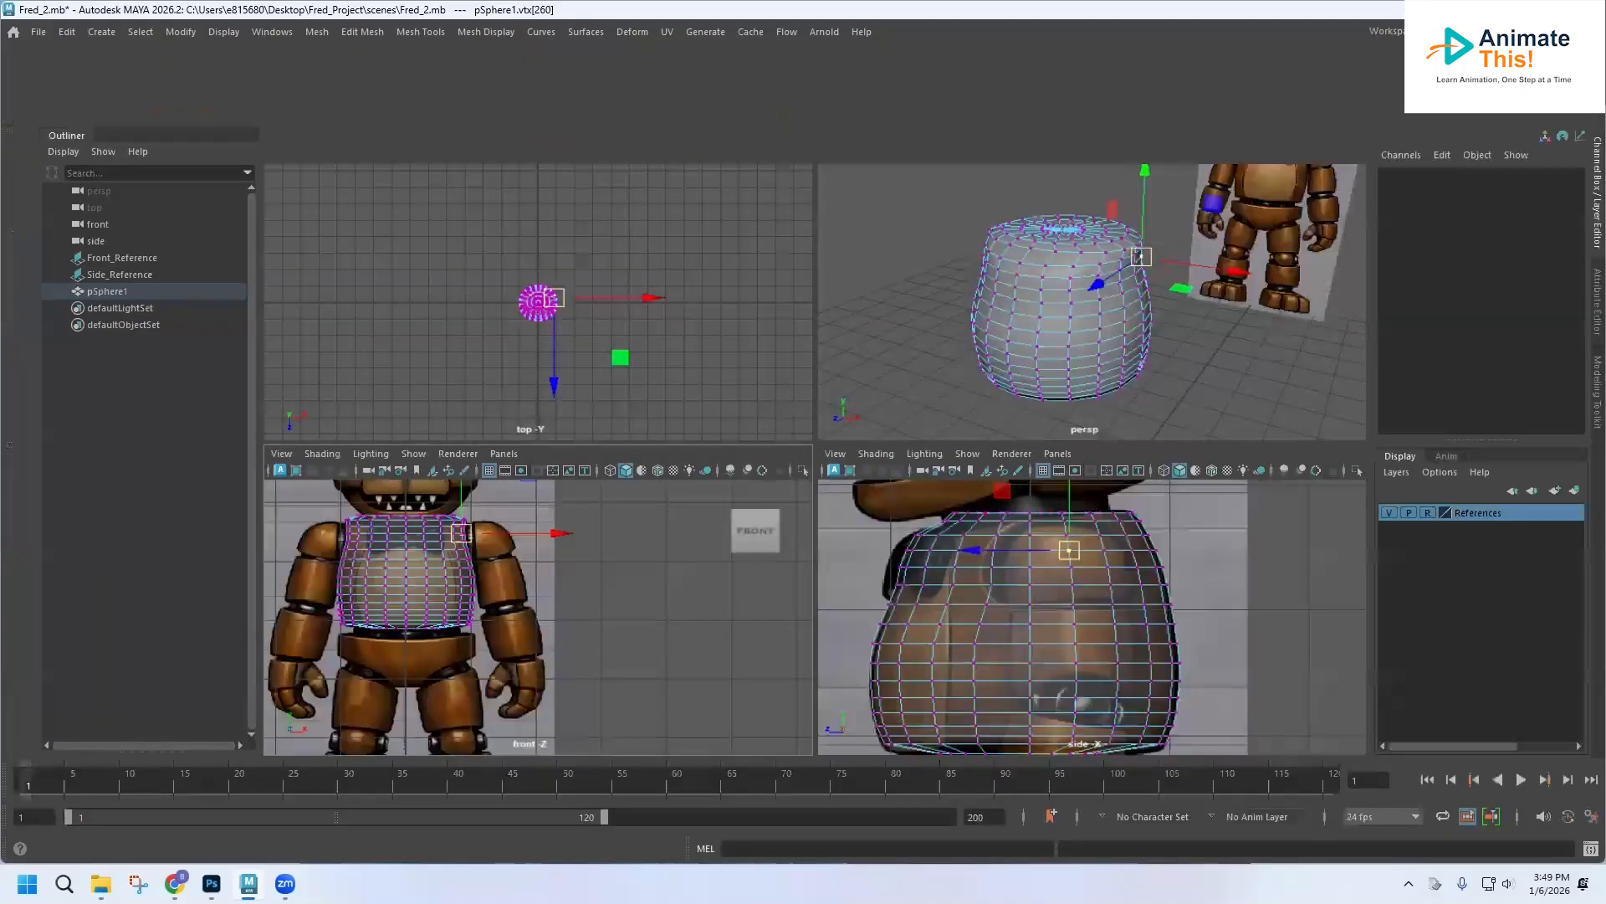
click(1472, 31)
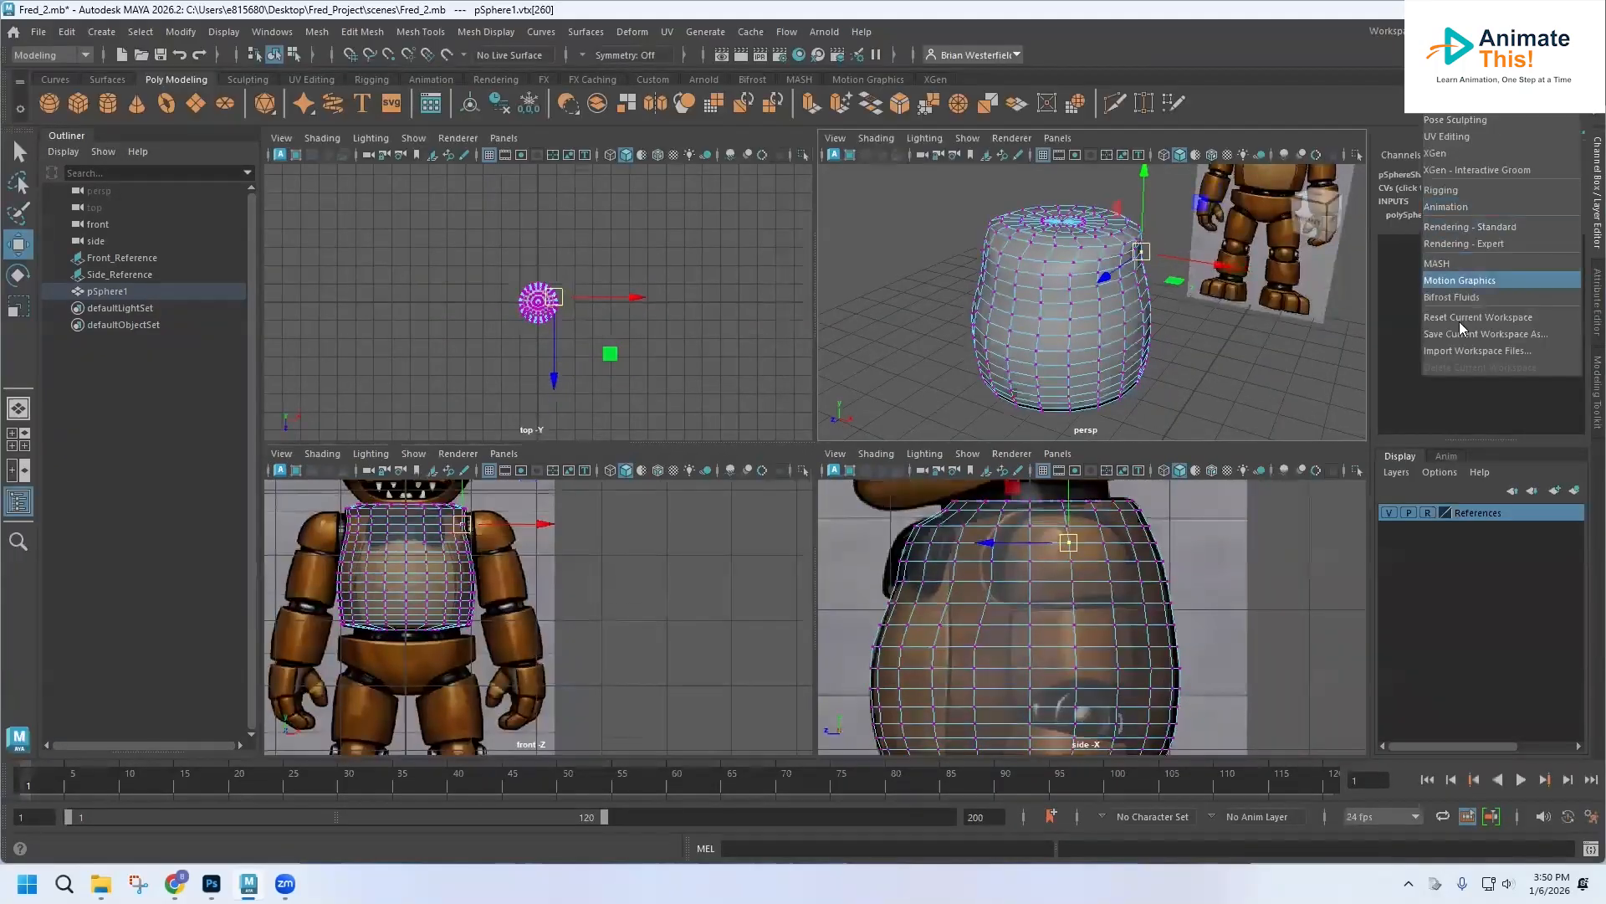
click(1457, 313)
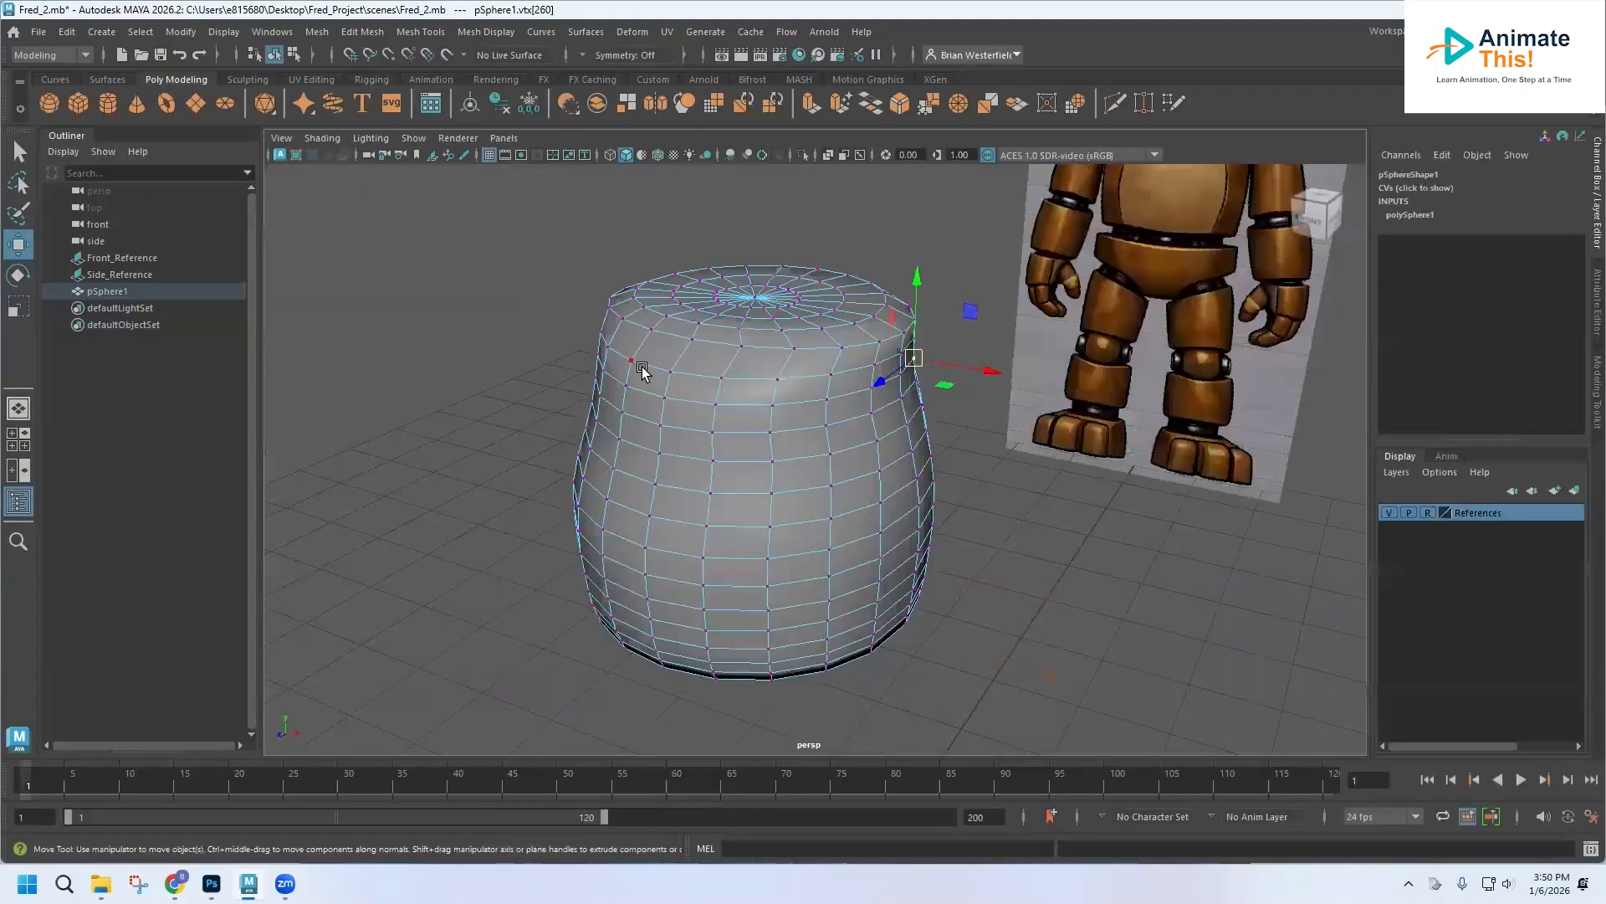
- Save the current scene and set the Fred_Project folder on the desktop as the active project
click(38, 32)
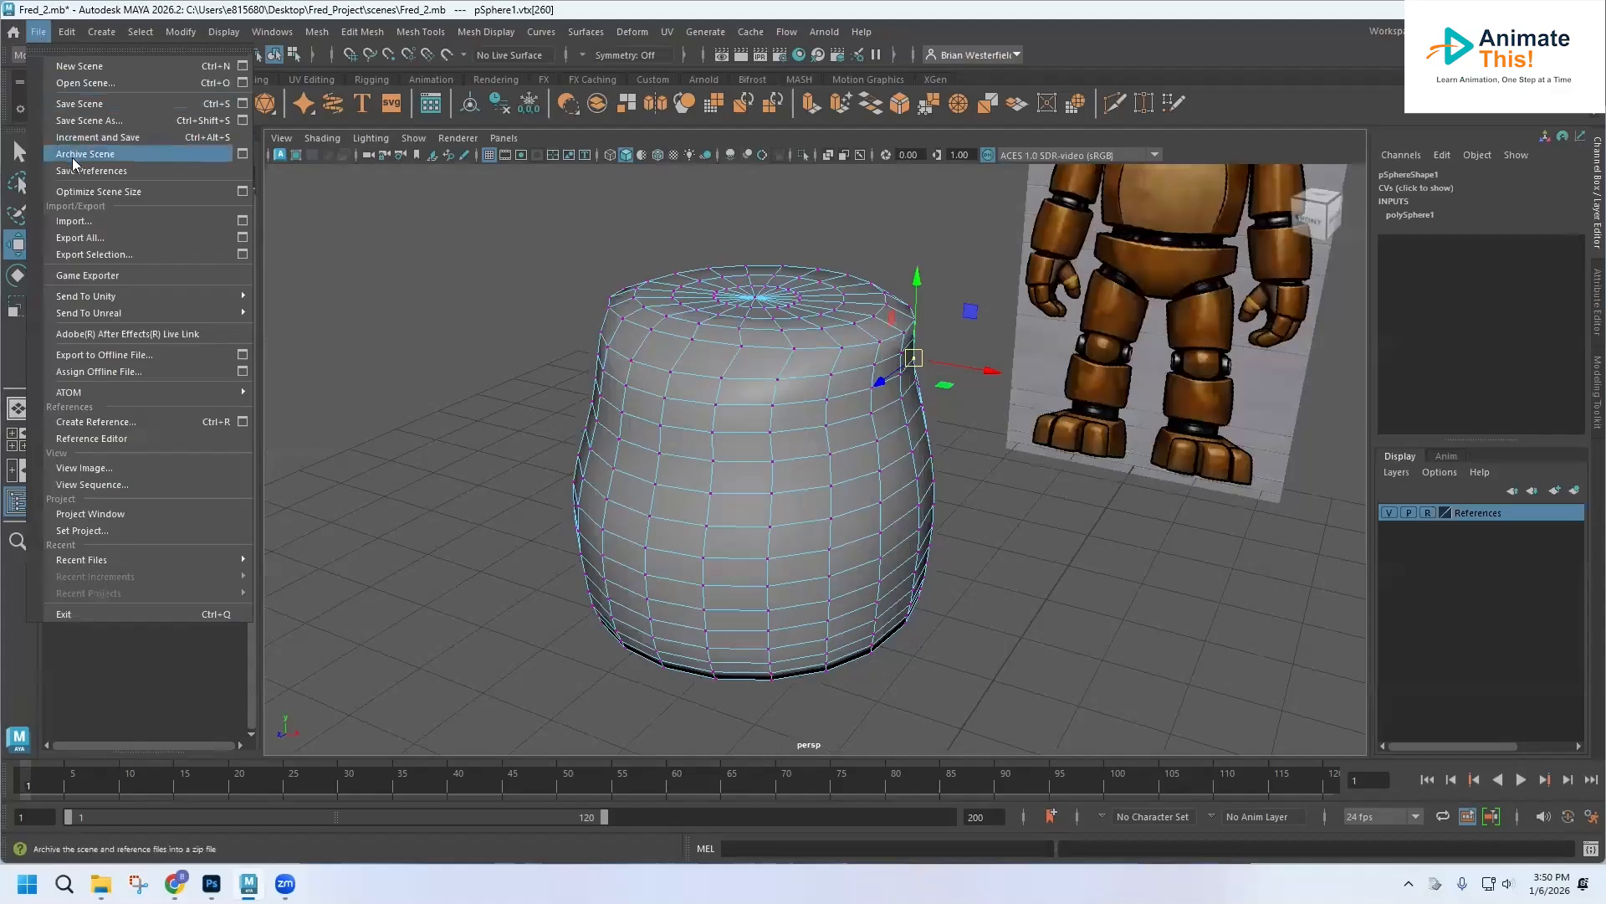
click(77, 102)
click(48, 32)
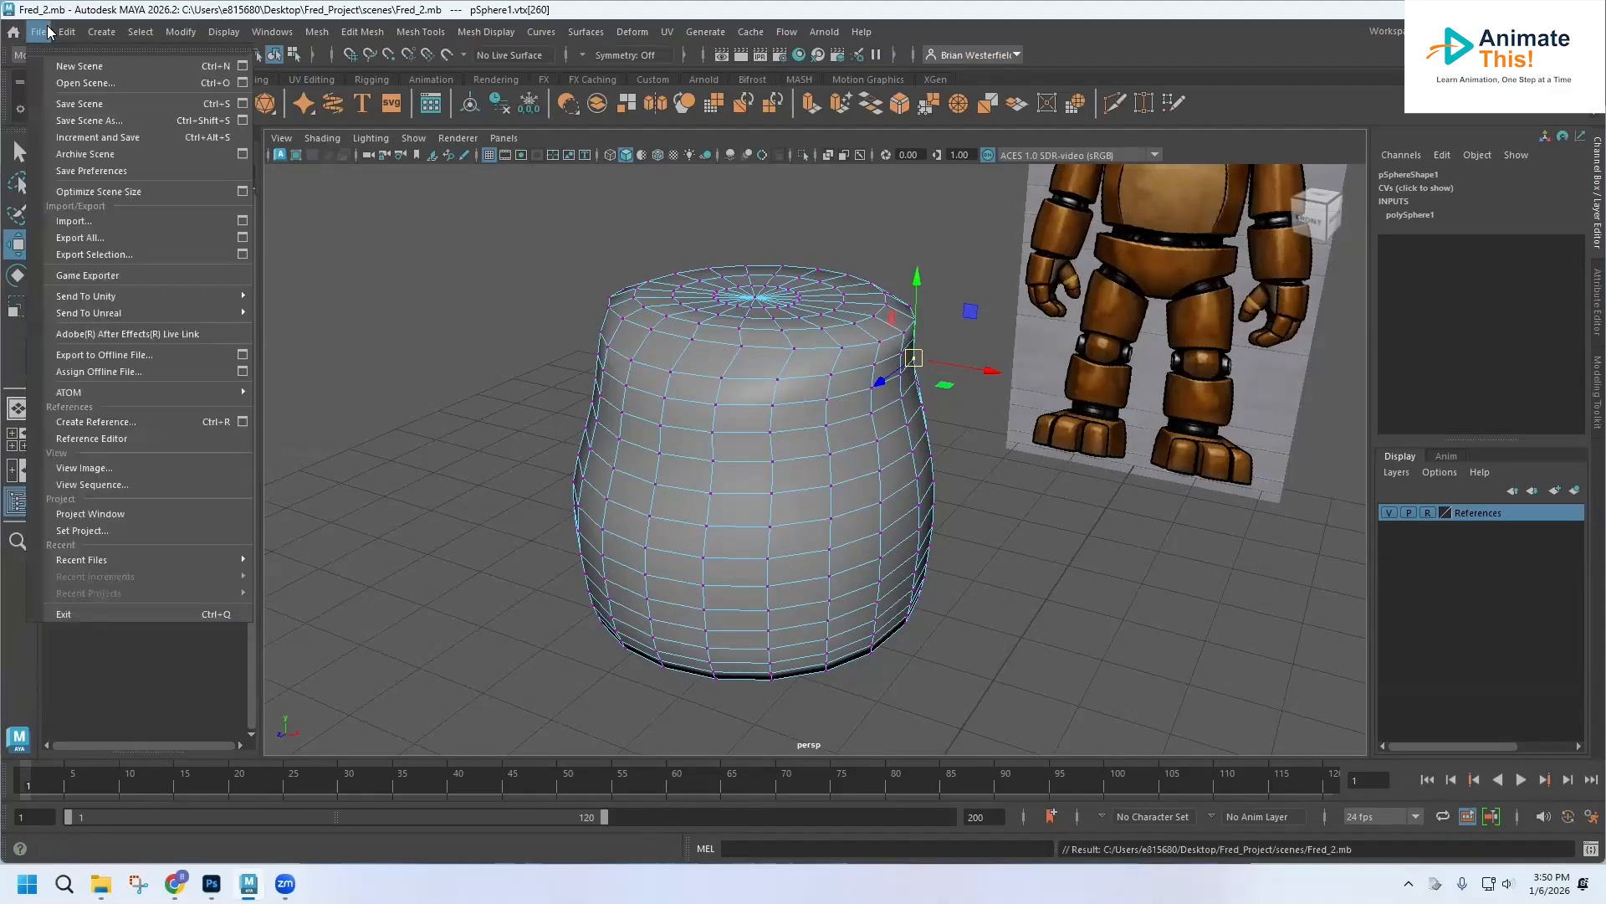
click(117, 528)
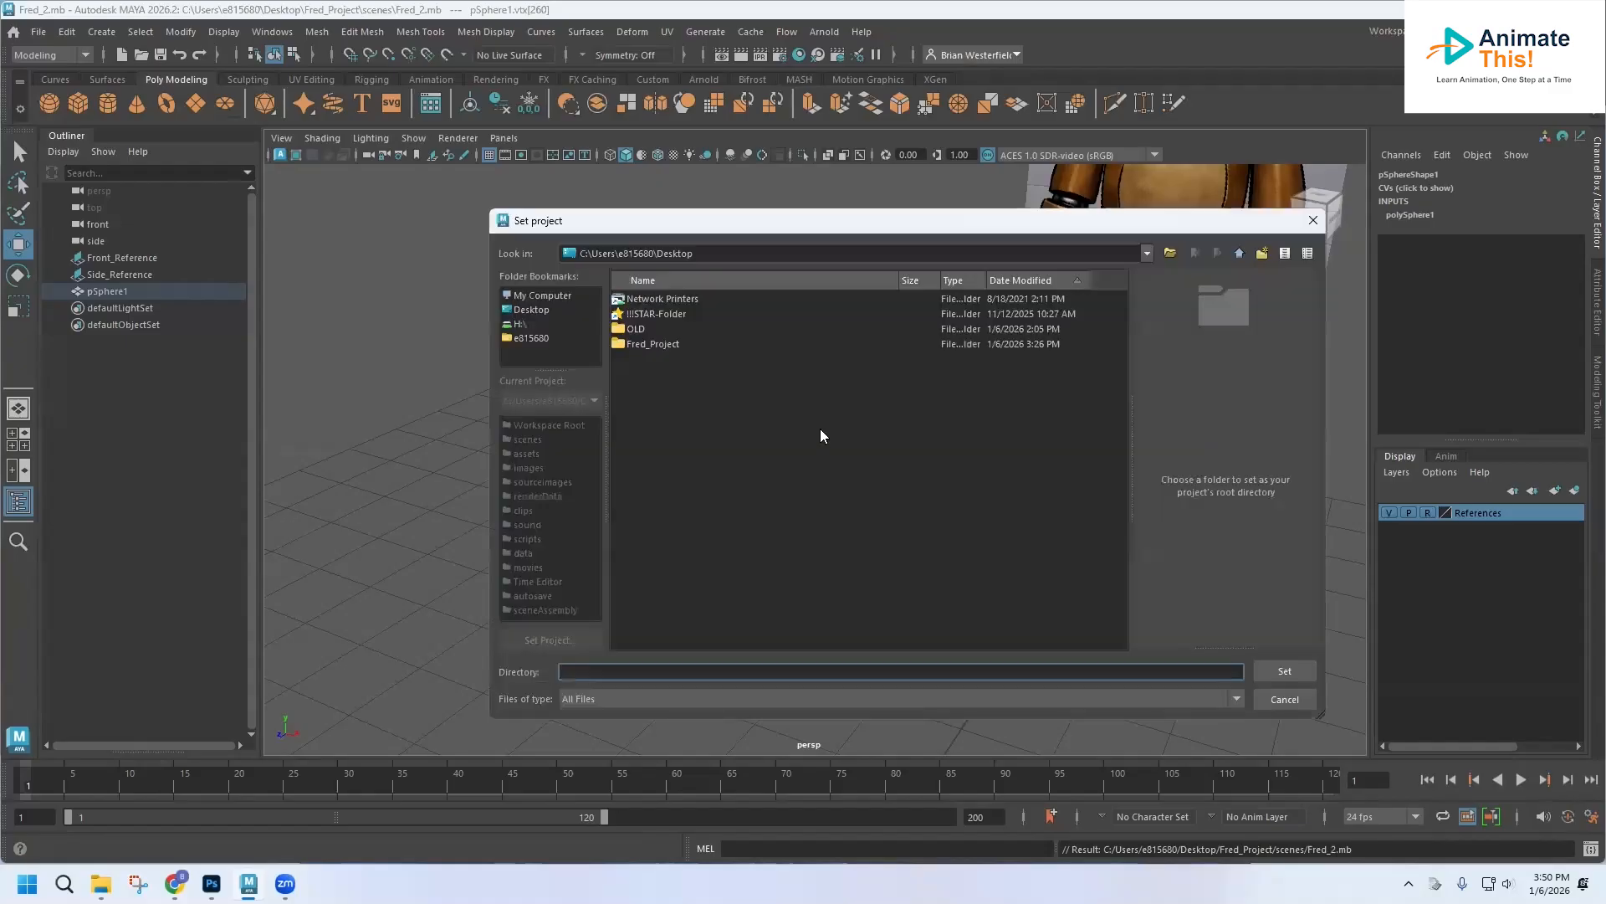
click(654, 345)
click(1290, 676)
- Save the scene under the new name Fred_3.mb in the project's scenes folder
click(42, 33)
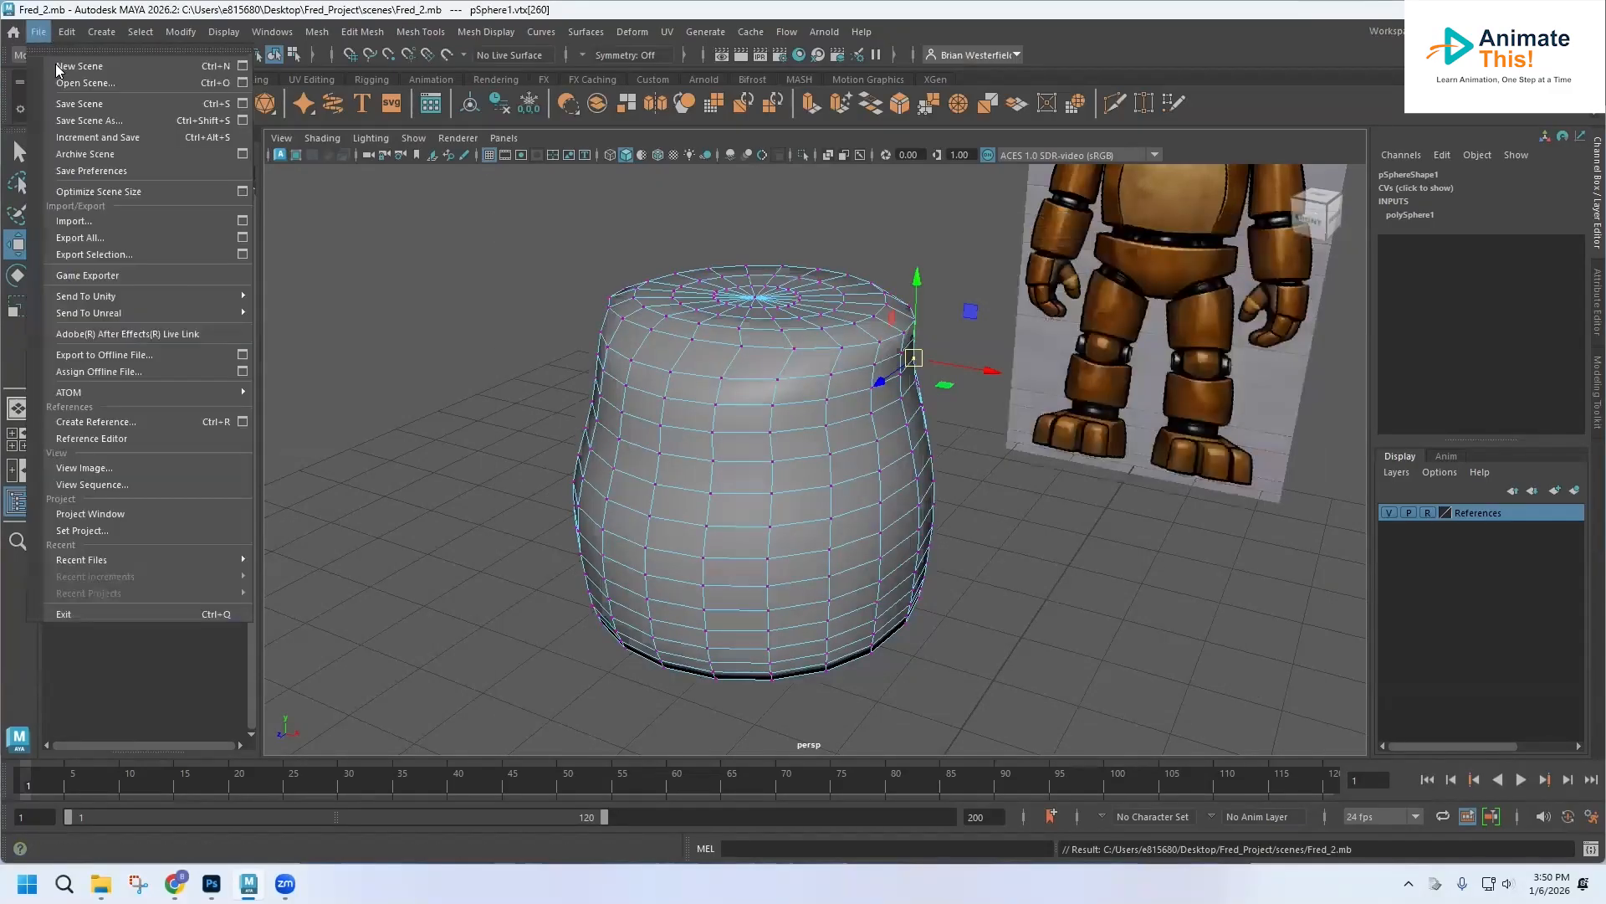
click(90, 120)
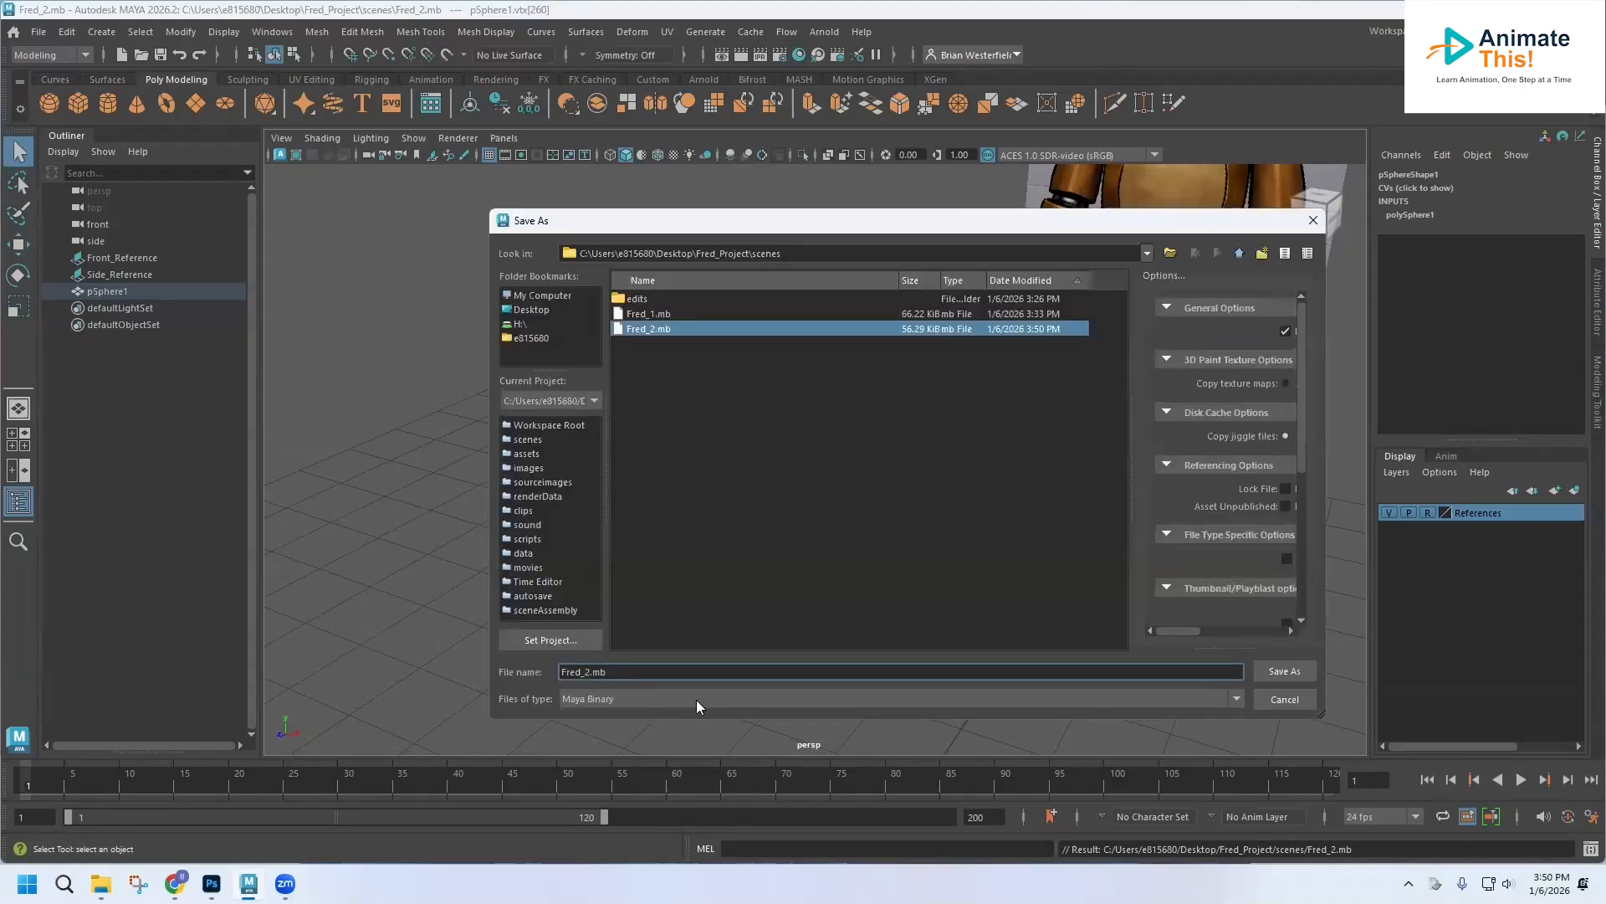
key(BackSpace)
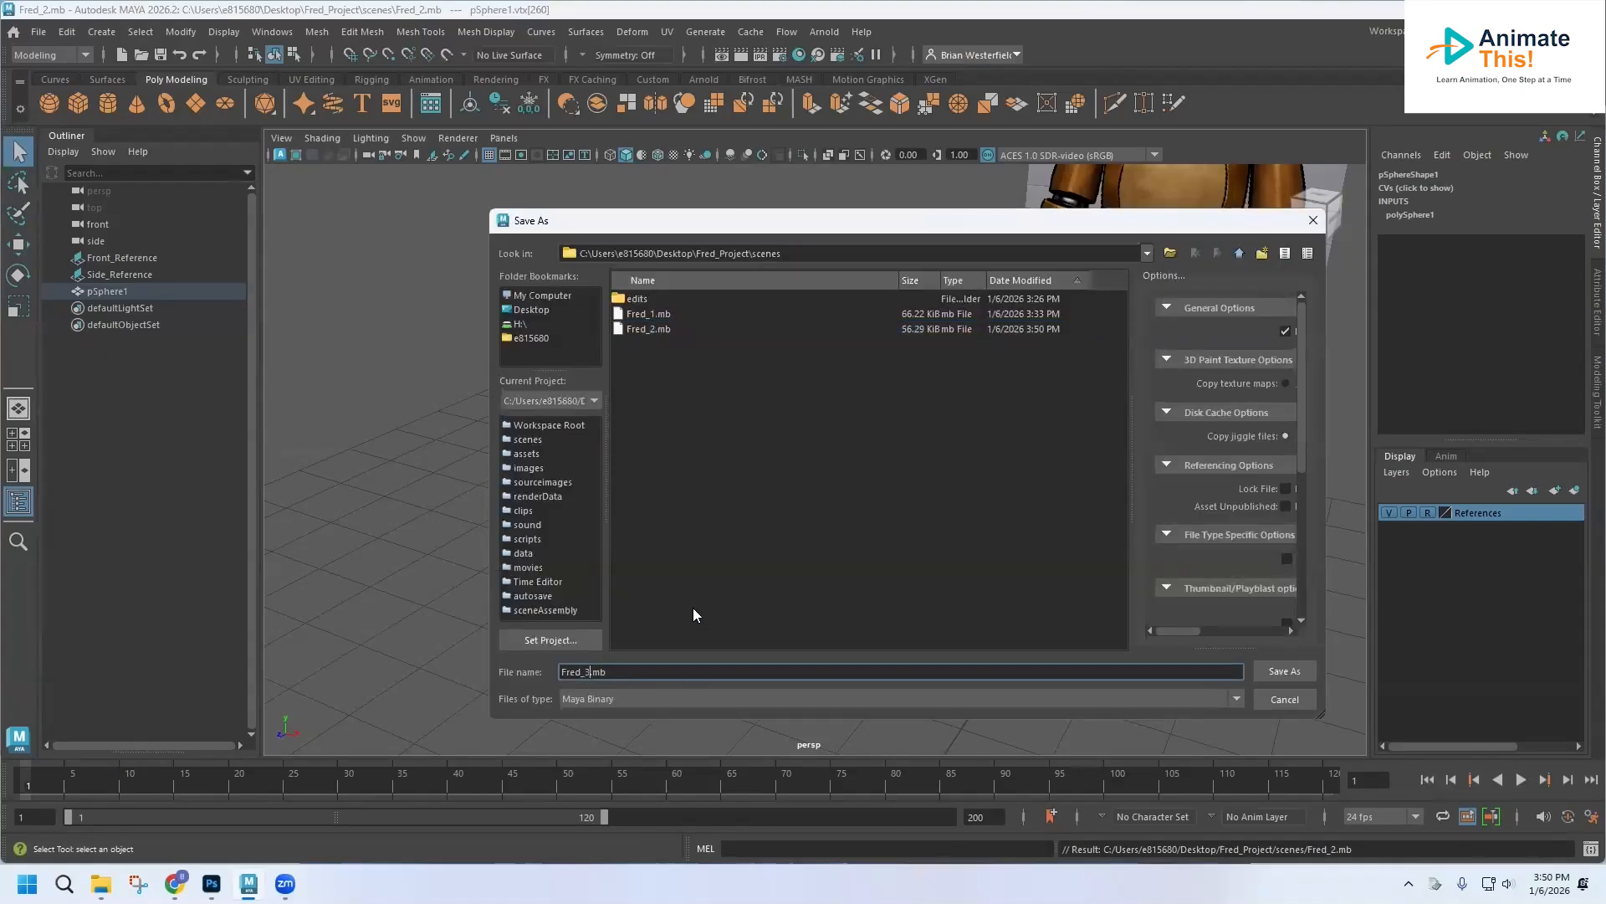
key(Return)
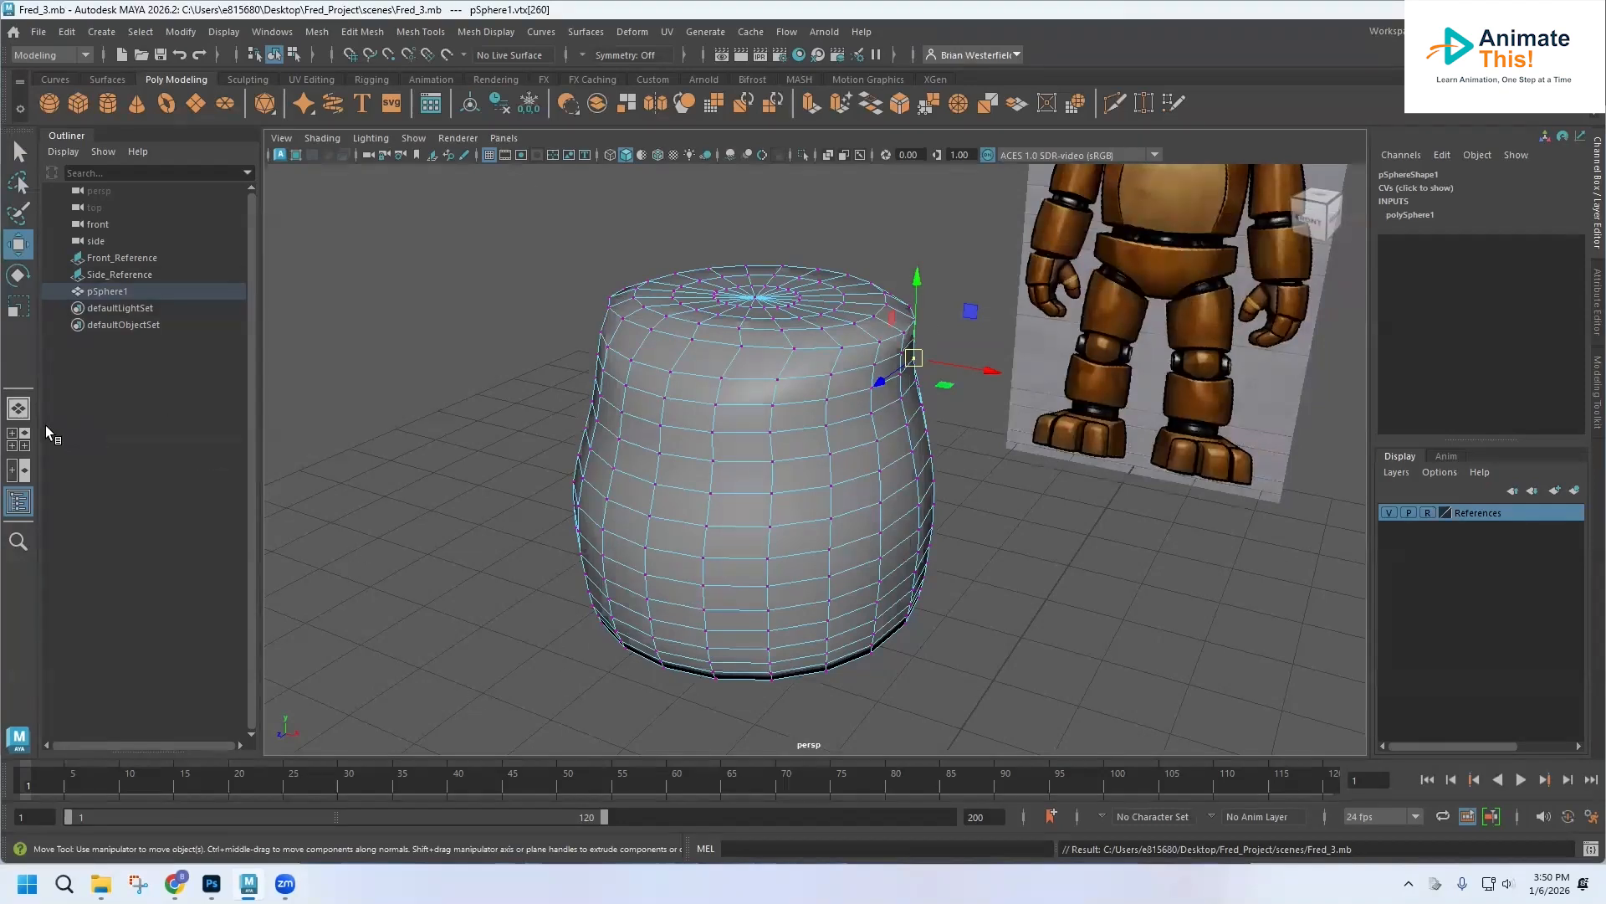
- Show the four-view layout, then return pSphere1 to object mode and rename it Torso
click(13, 446)
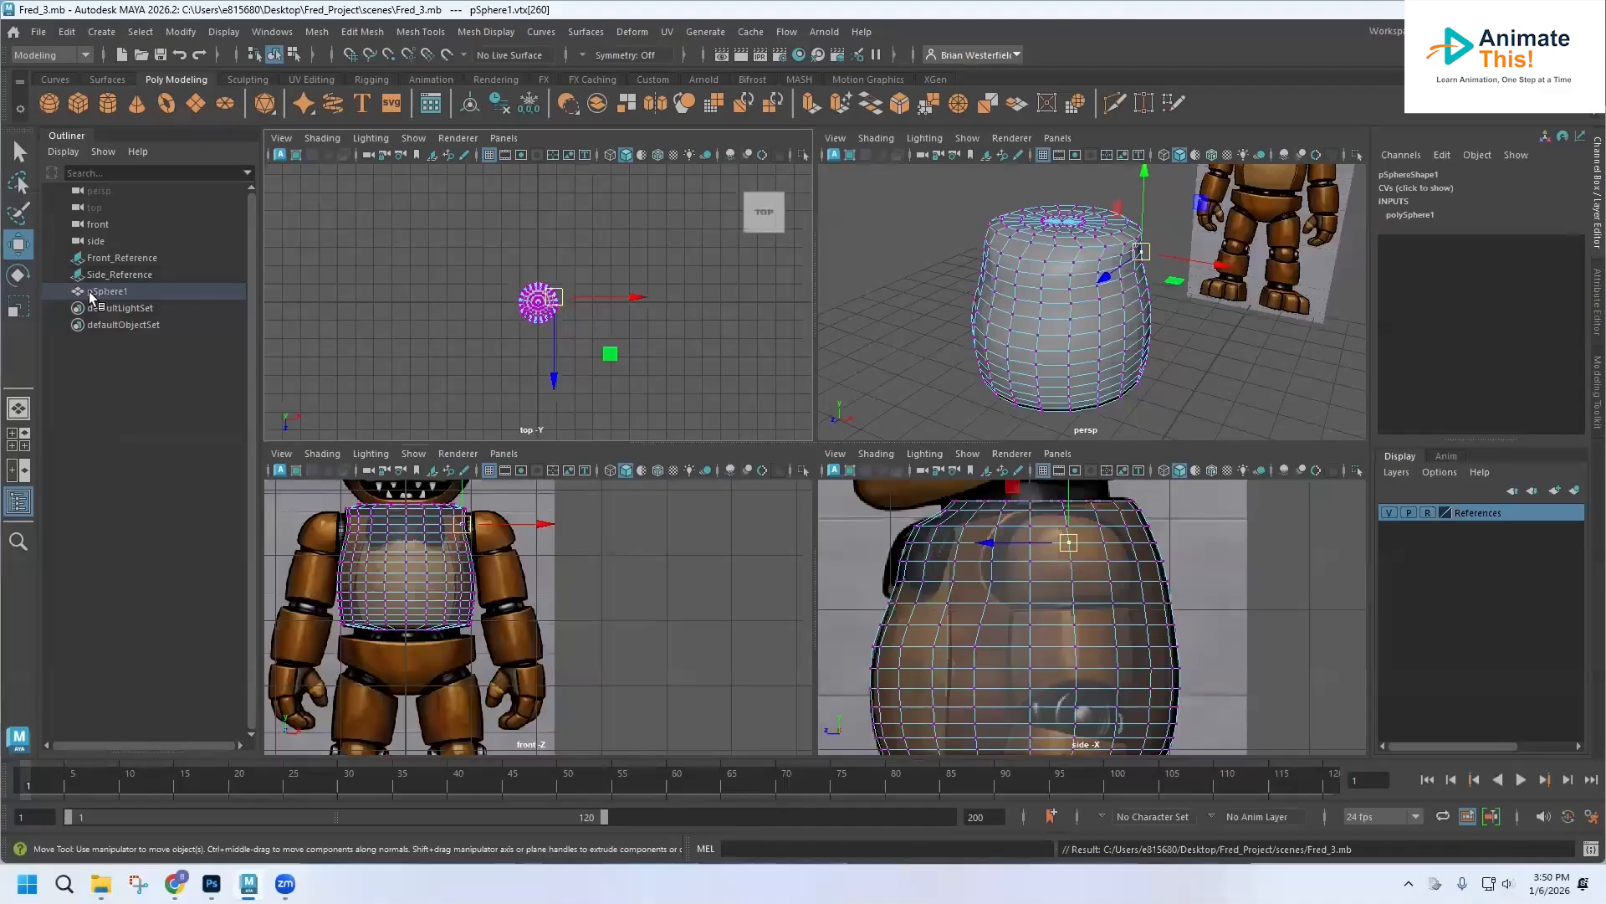
click(272, 31)
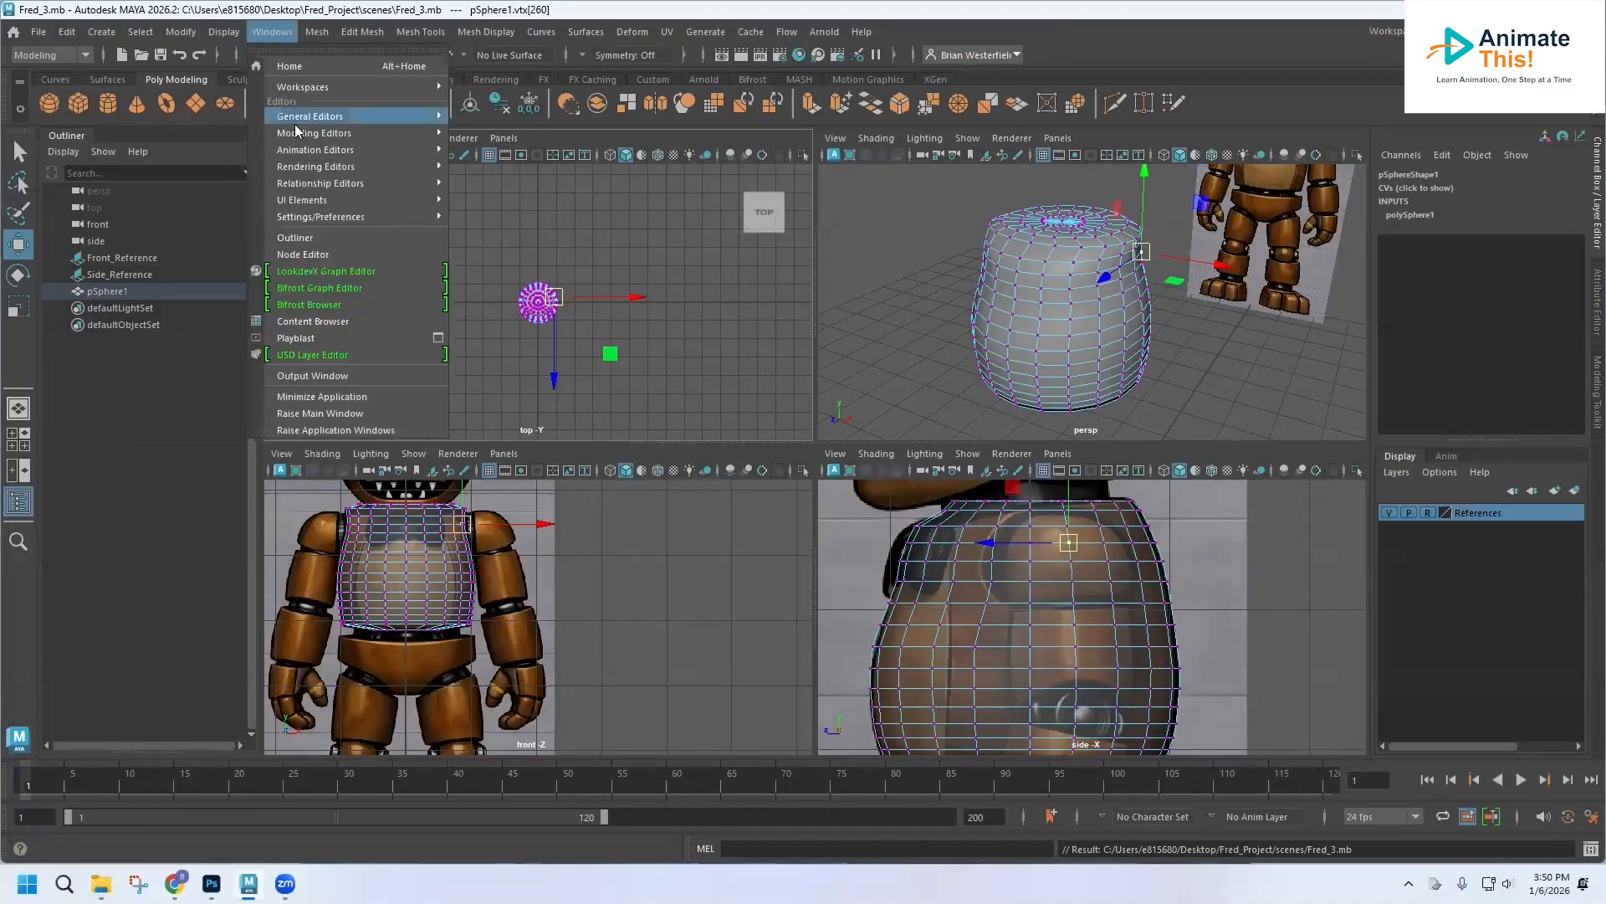
key(Escape)
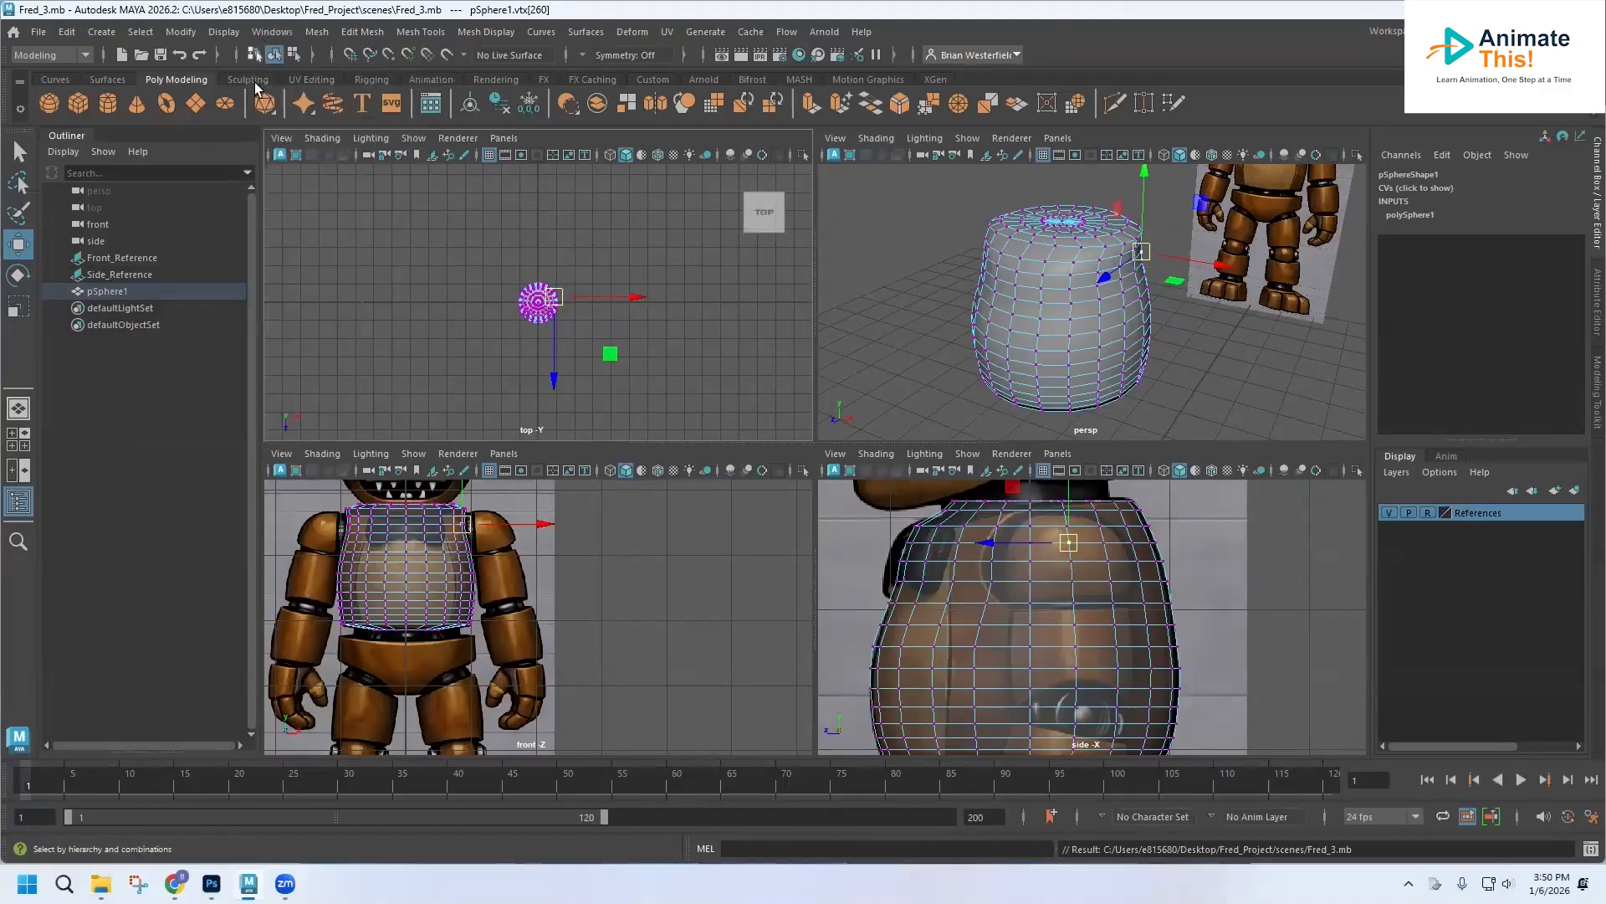
right_drag(1046, 276, 1084, 255)
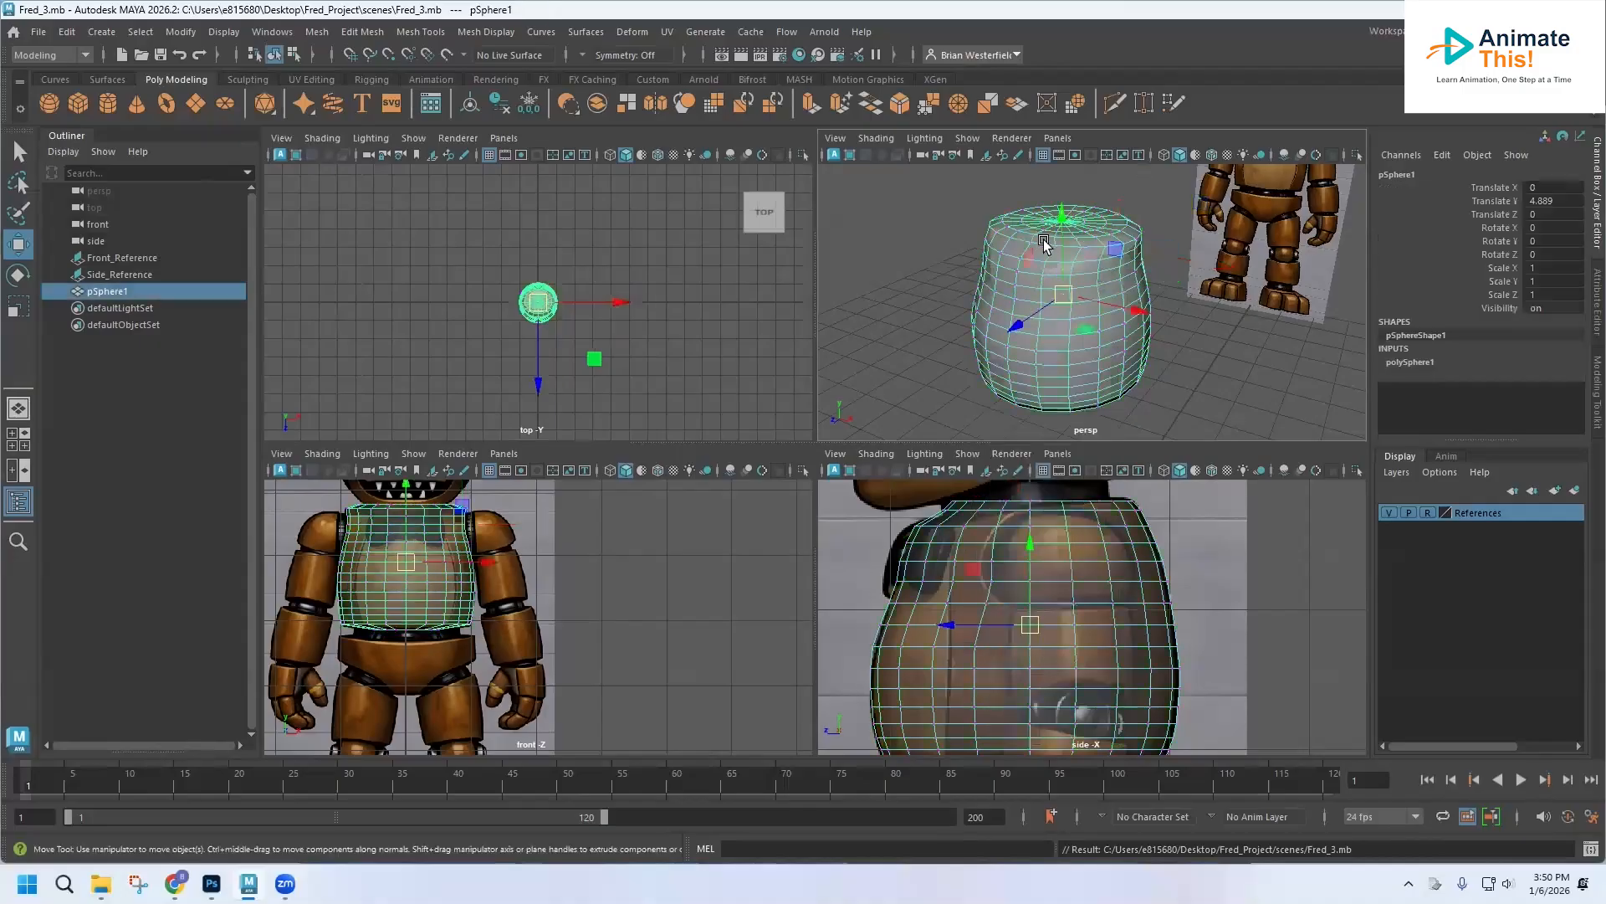
double_click(110, 292)
text(Torso)
key(Return)
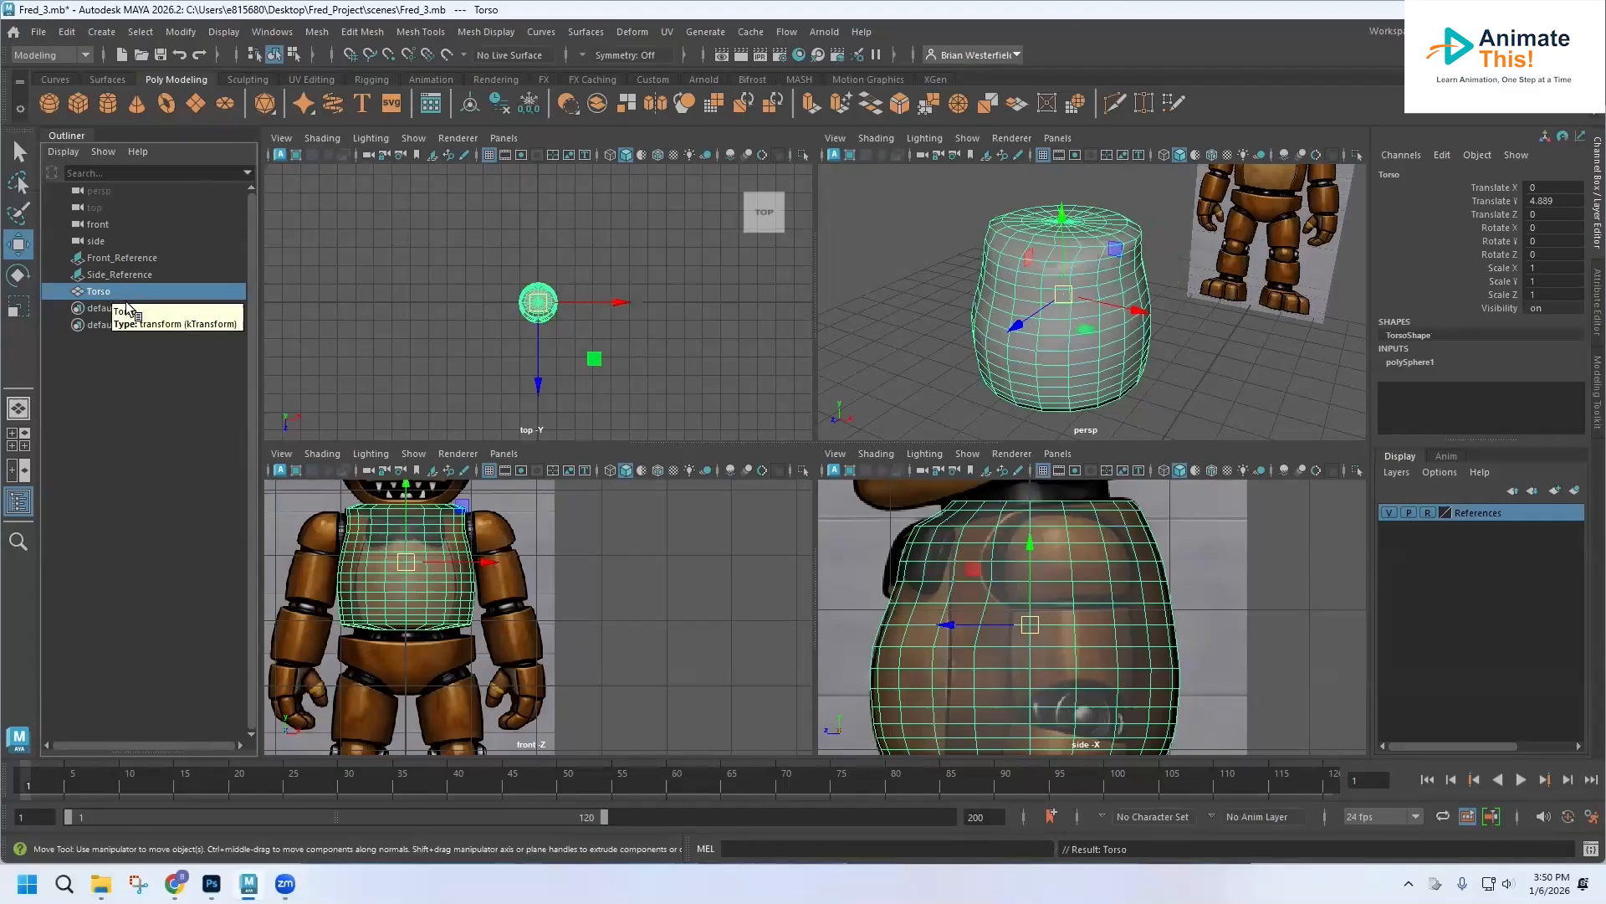
- Create a polygon cylinder and move it in the front view onto the reference arm, at about X 1.19, Y 3.99
key(space)
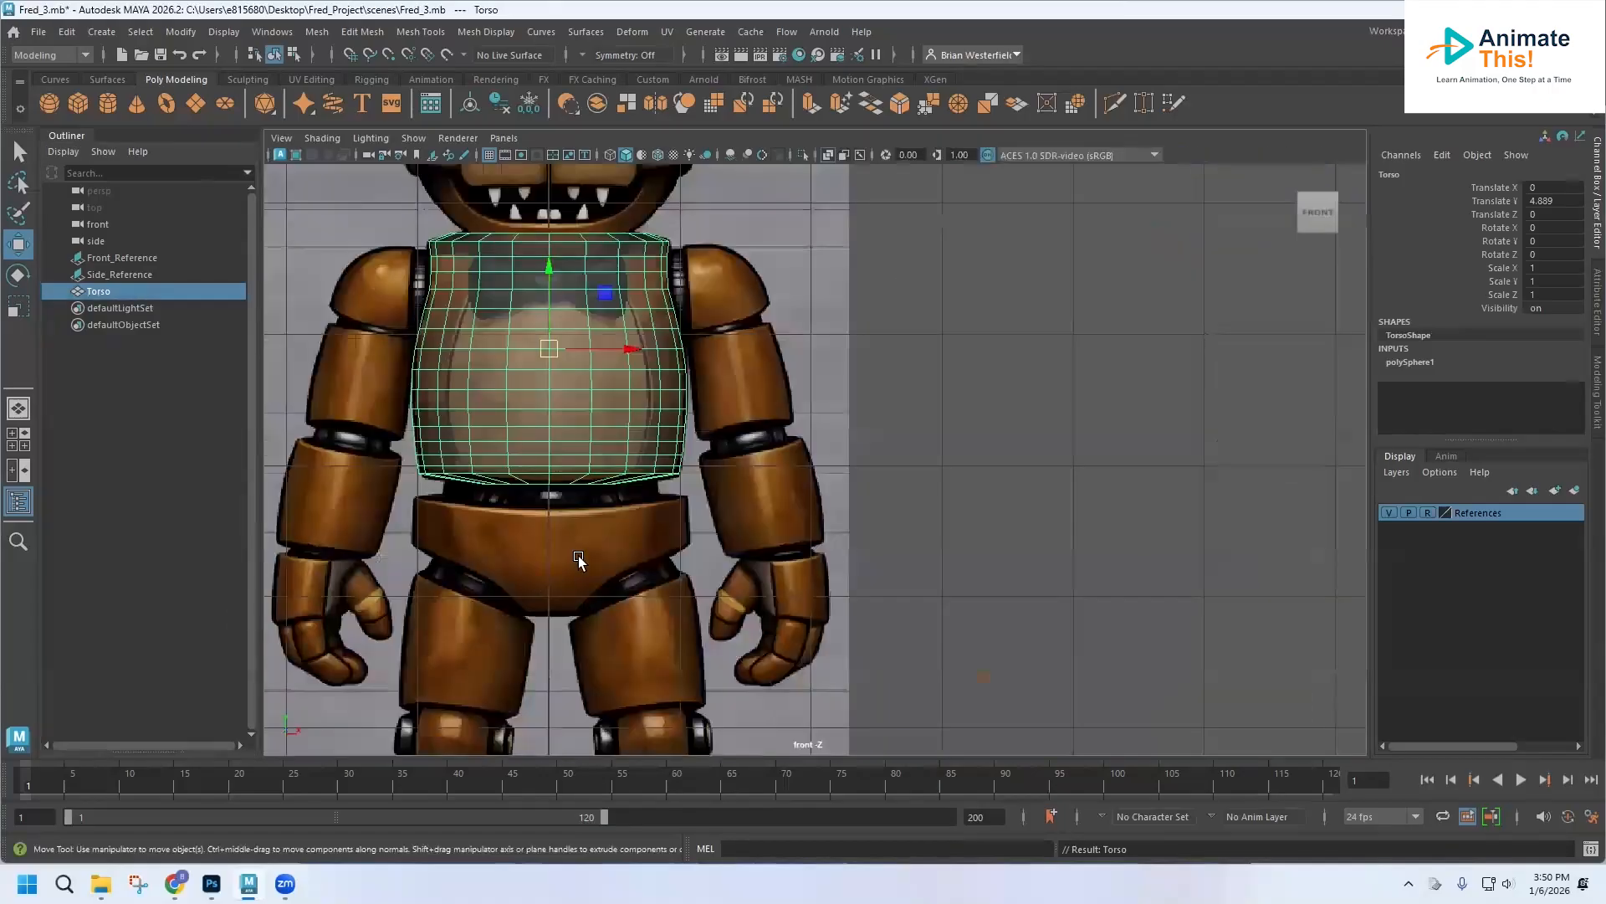
scroll(534, 387, up, 2)
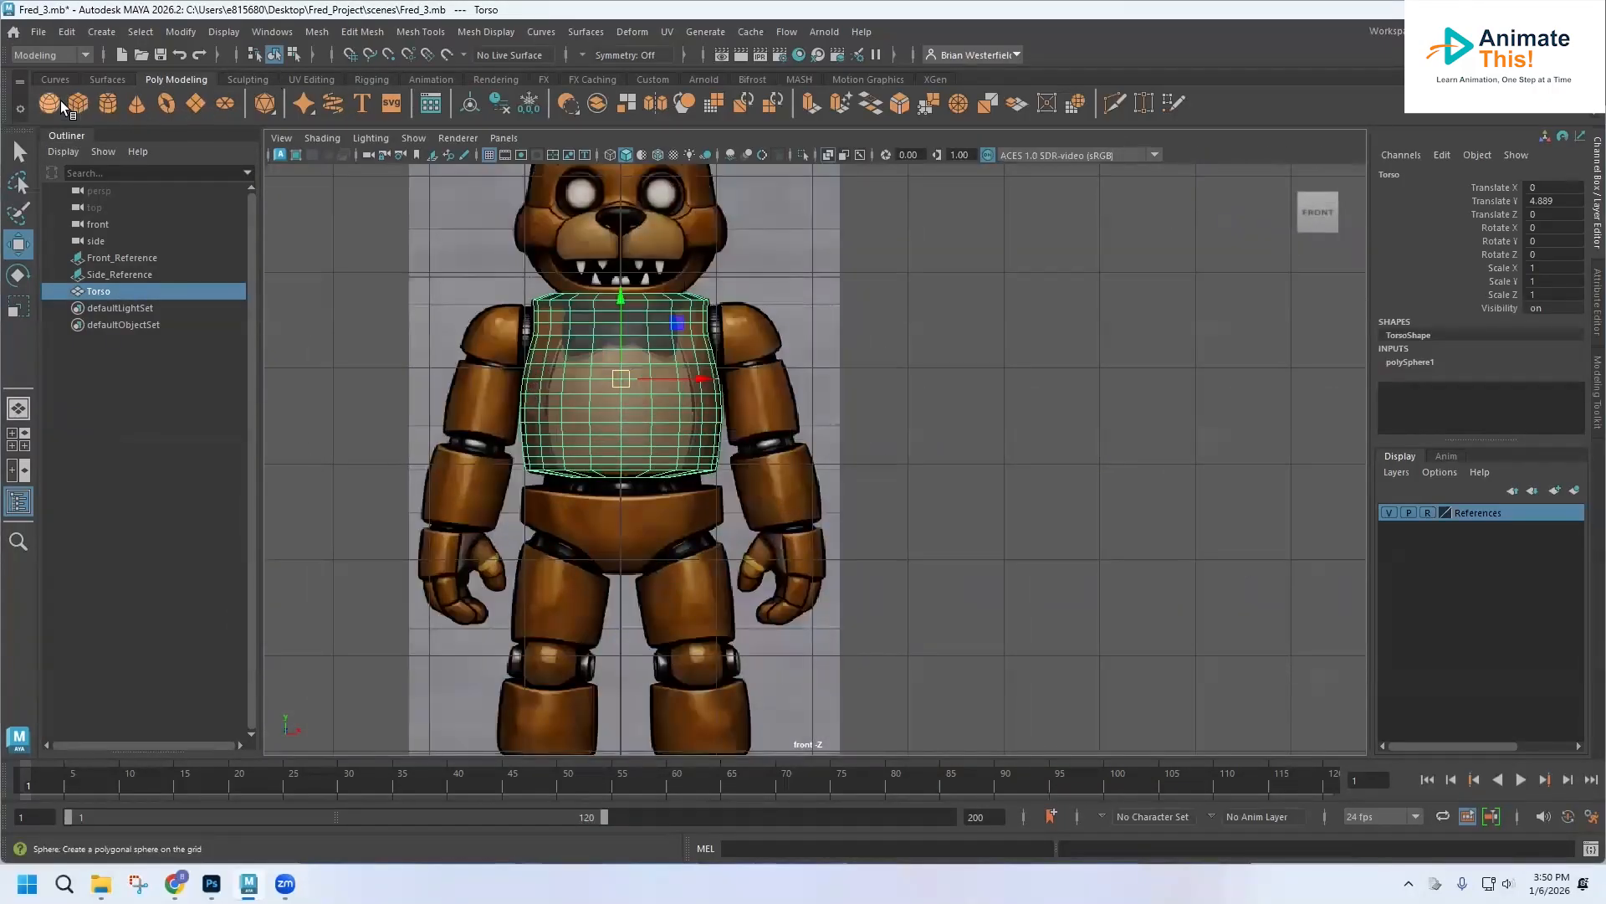
click(107, 104)
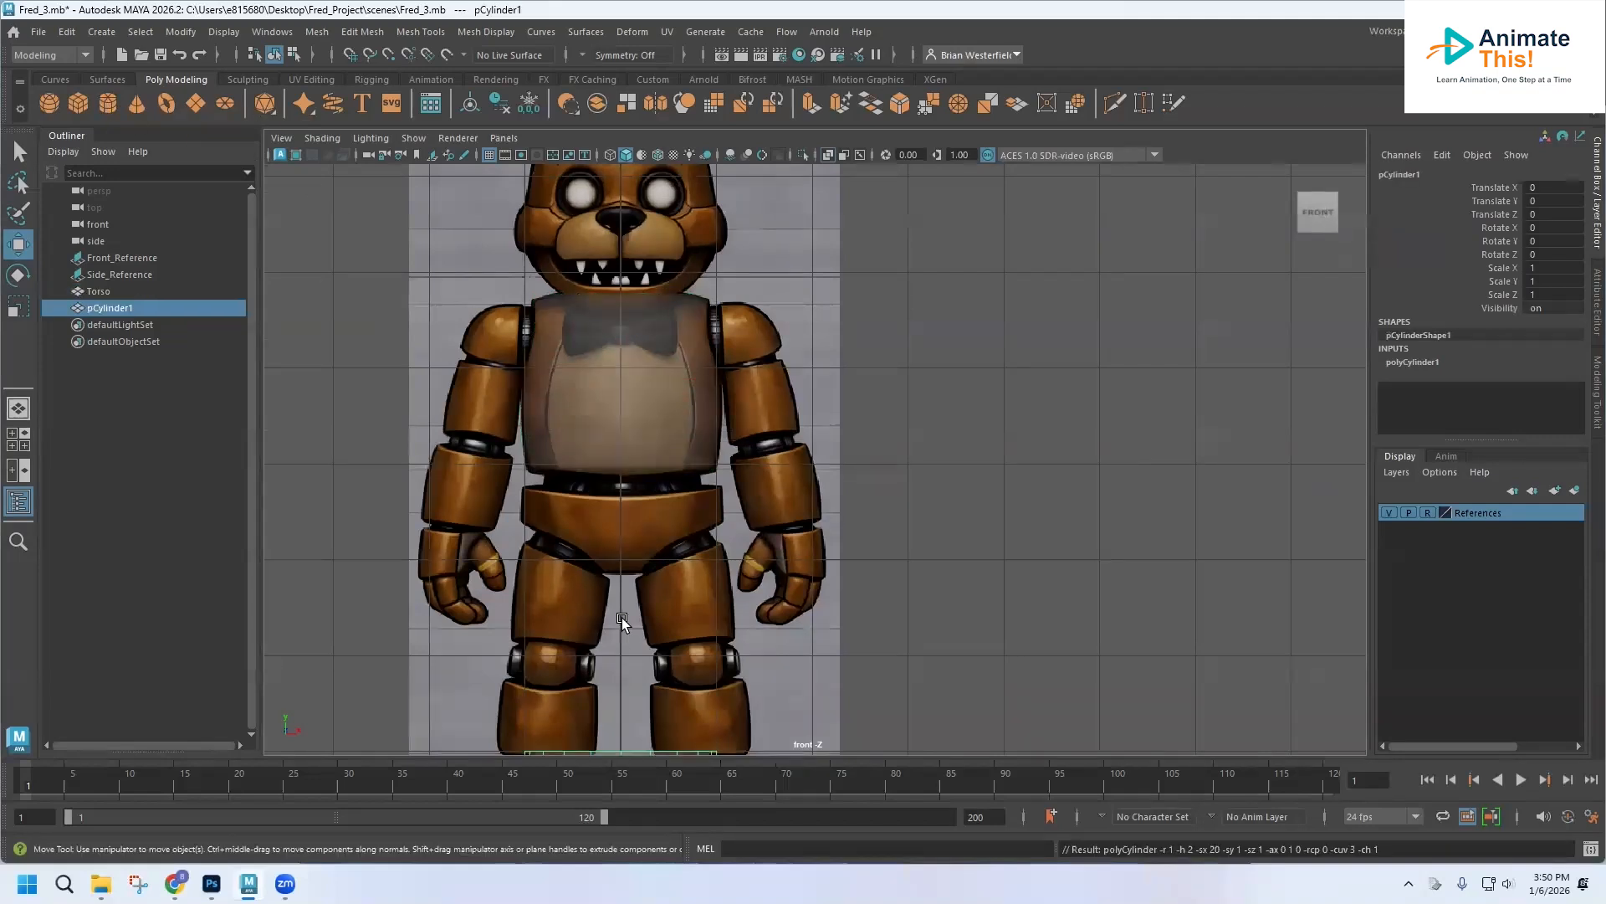
scroll(620, 620, down, 3)
drag(739, 554, 845, 459)
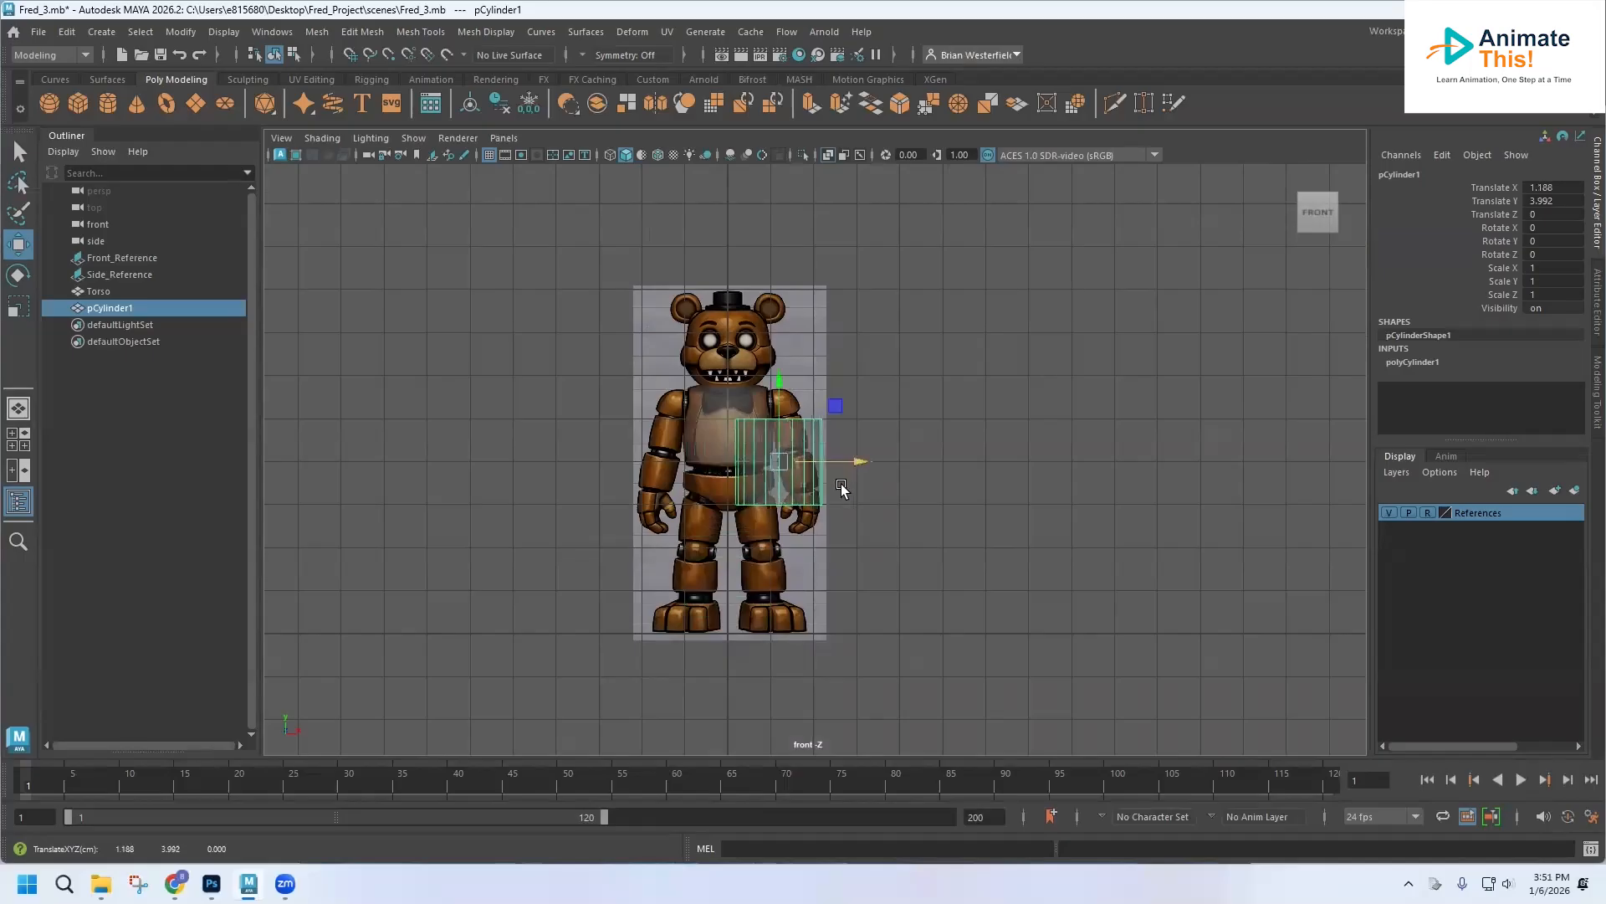
- Reposition the cylinder over the upper arm of the front reference, at about X 1.45, Y 4.40
scroll(841, 491, up, 3)
scroll(840, 492, up, 6)
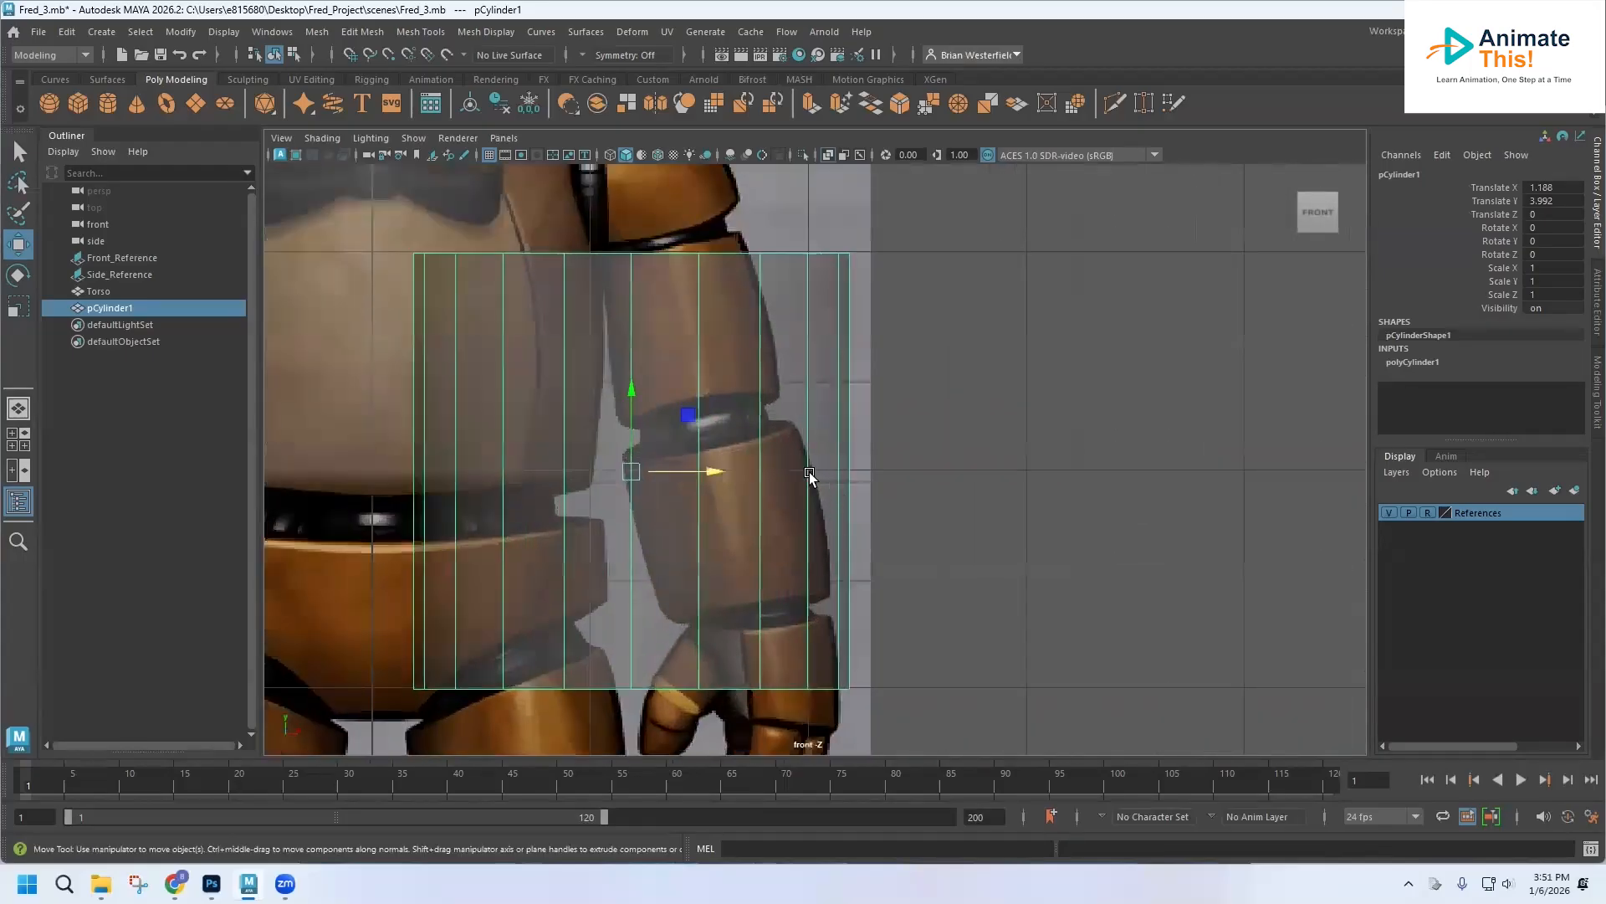
alt+middle_drag(768, 467, 764, 519)
drag(629, 445, 636, 360)
drag(708, 434, 766, 430)
- Scale the cylinder uniformly to about 0.364 to match the upper arm's width and raise it to about Y 4.59
scroll(767, 430, down, 8)
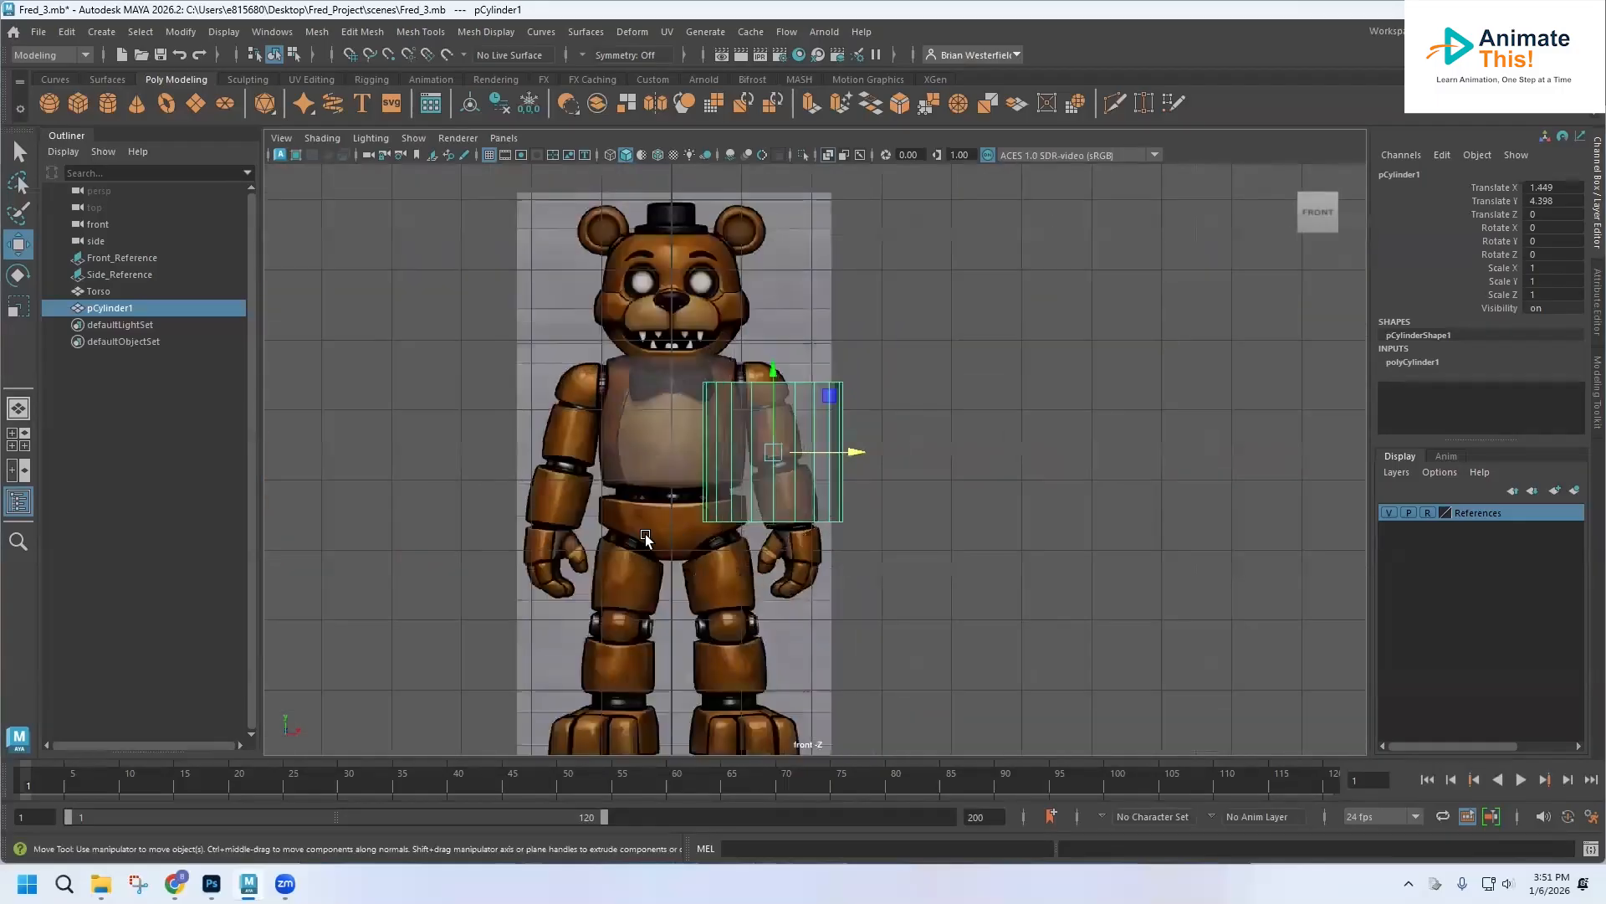
scroll(705, 448, up, 6)
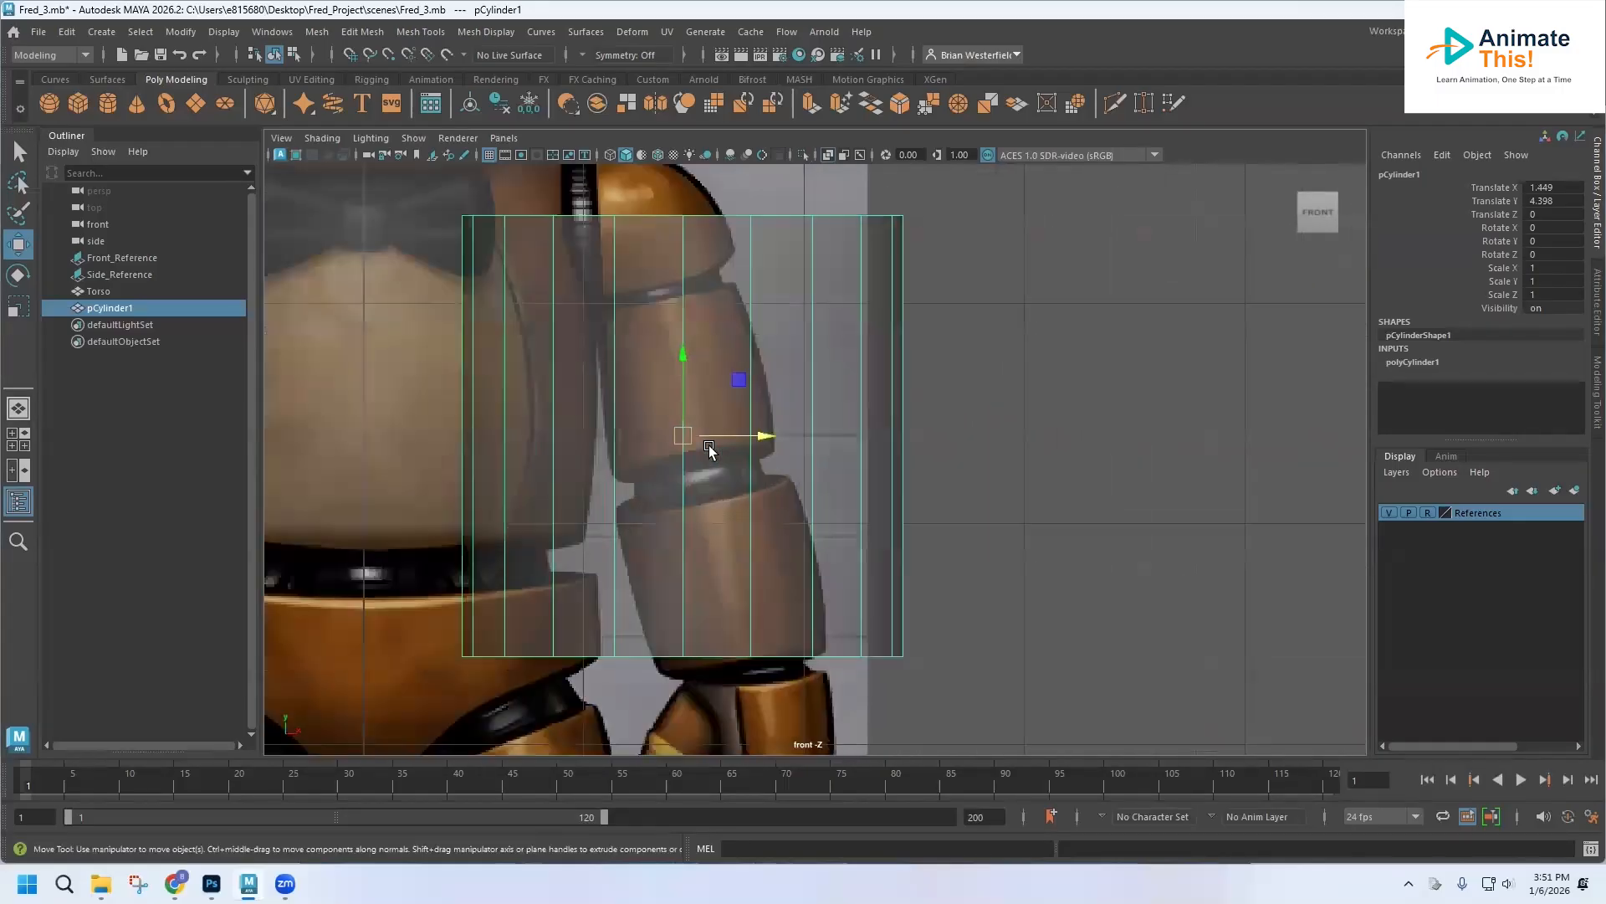
scroll(731, 421, down, 6)
scroll(731, 421, up, 6)
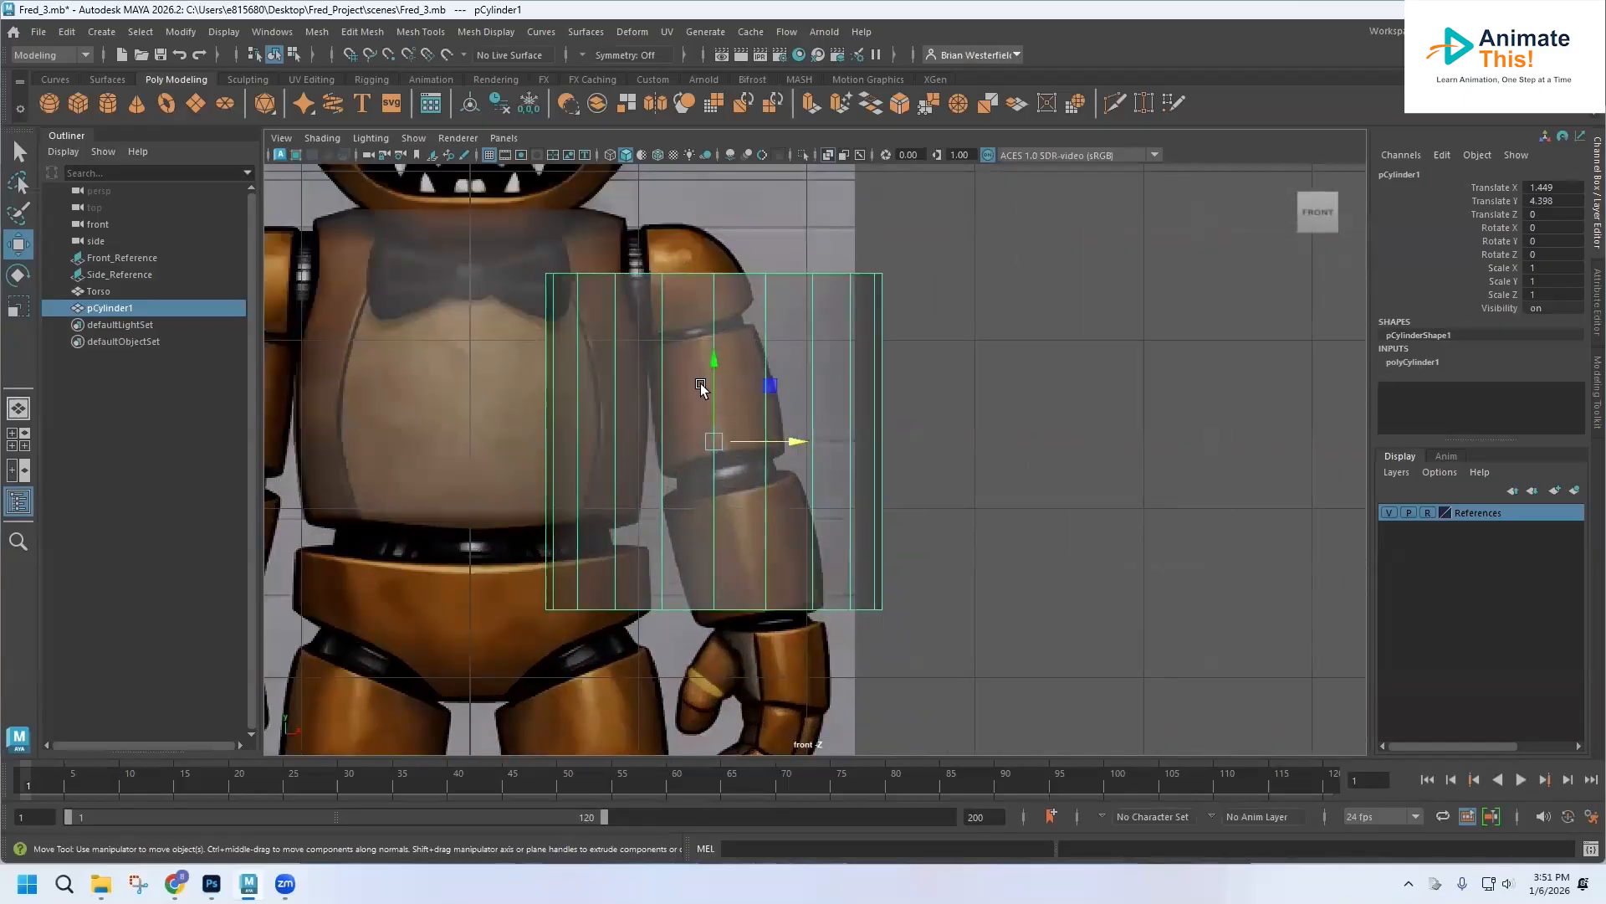
click(18, 309)
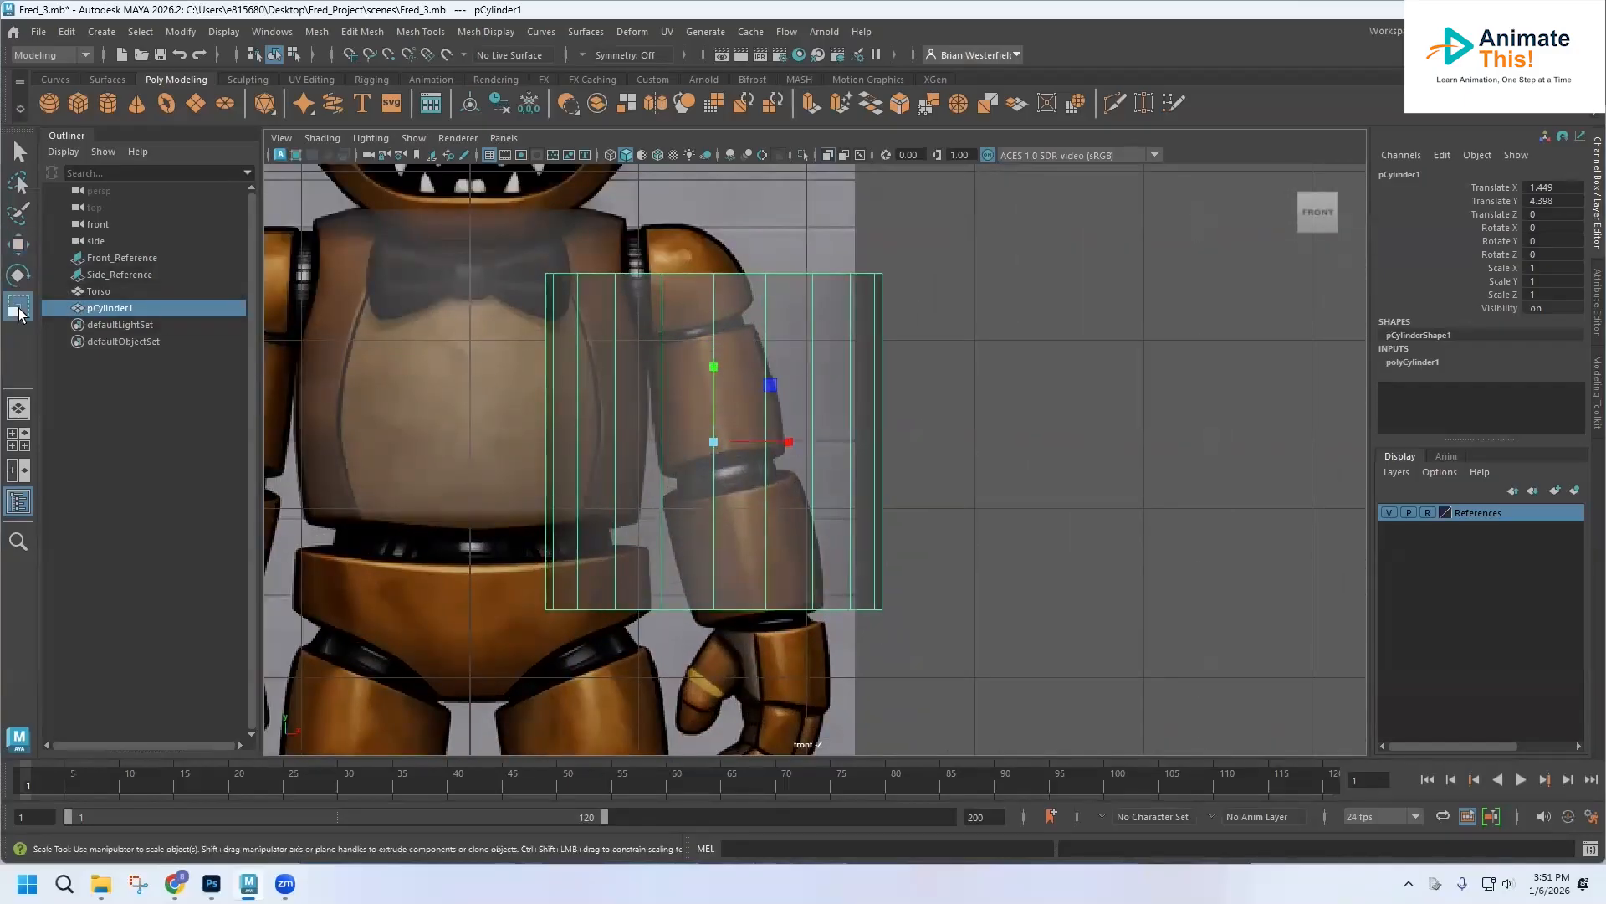
drag(709, 445, 524, 448)
click(19, 244)
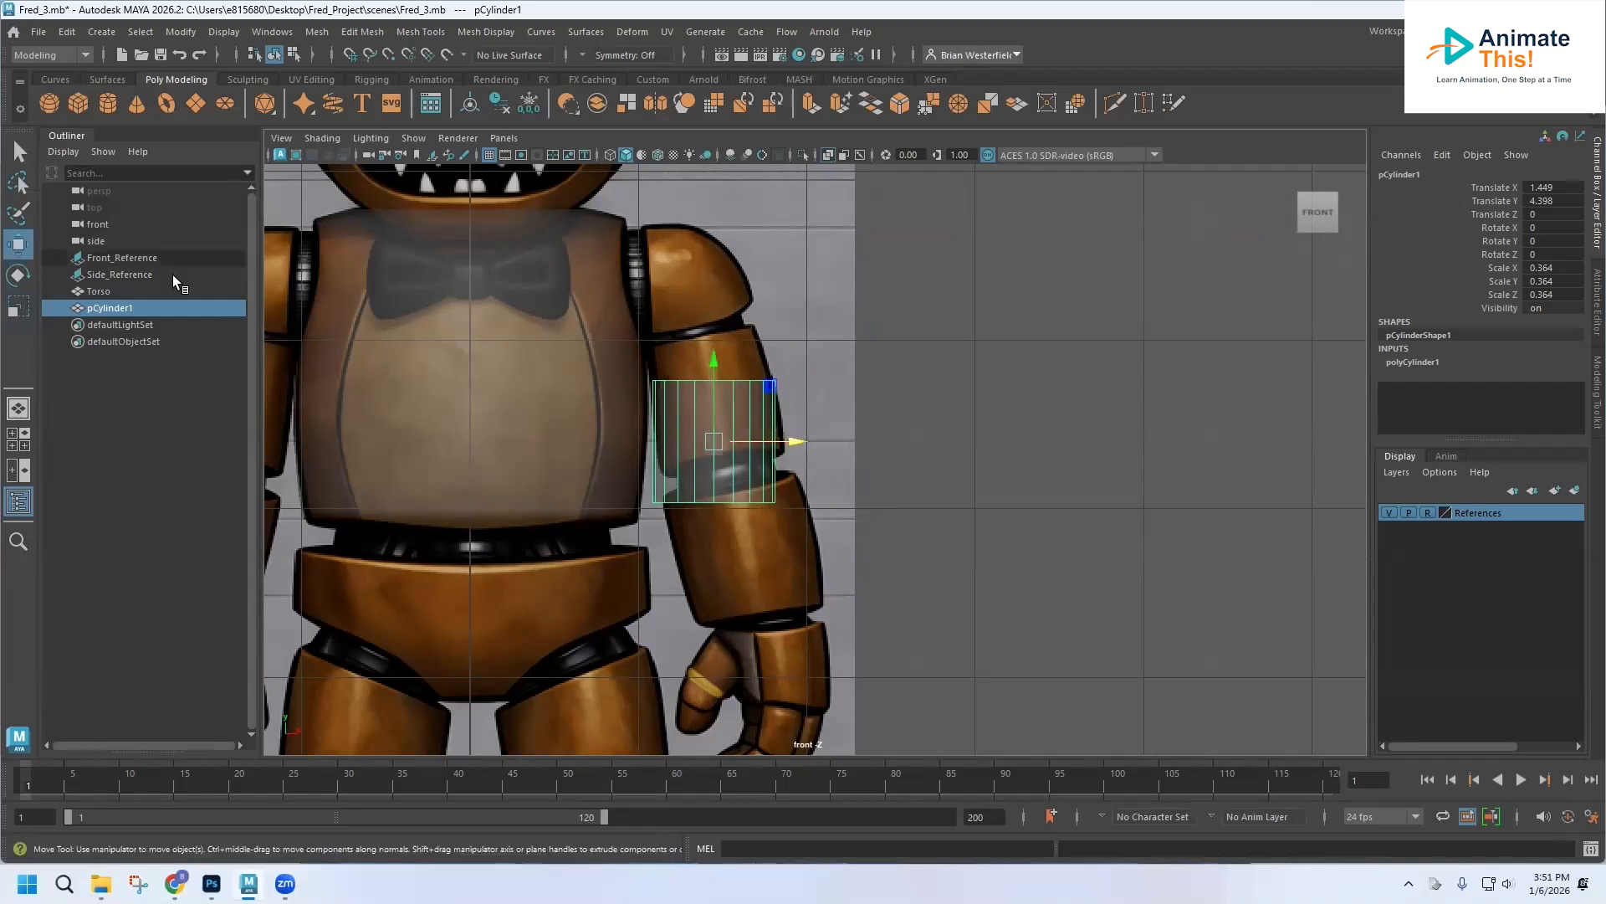
drag(707, 356, 706, 323)
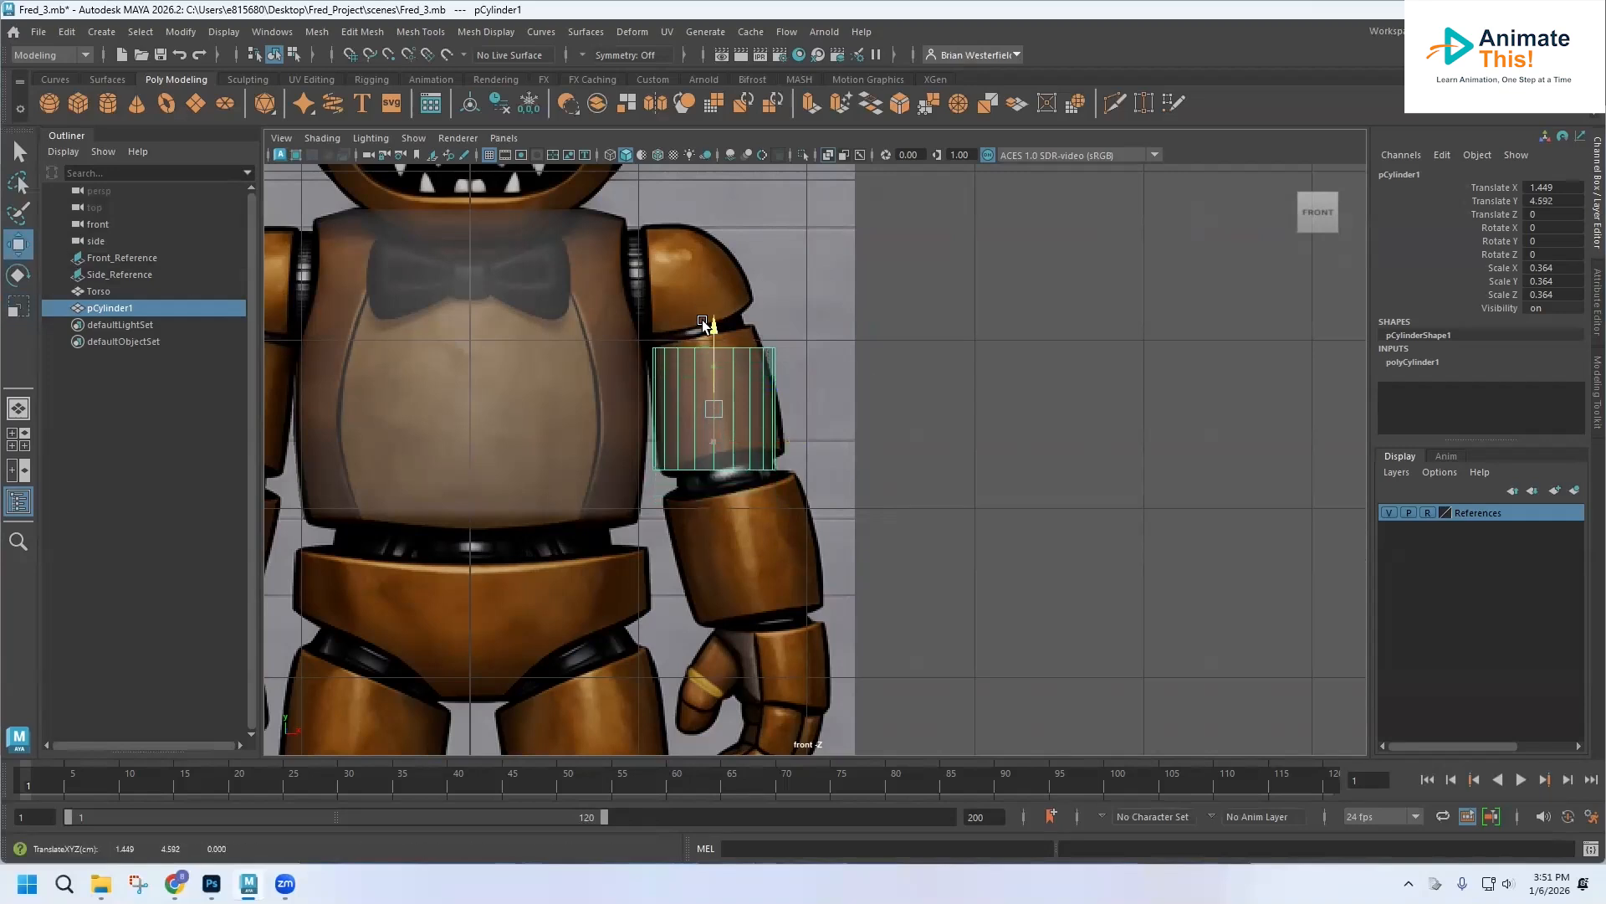
scroll(811, 434, up, 2)
scroll(805, 437, up, 2)
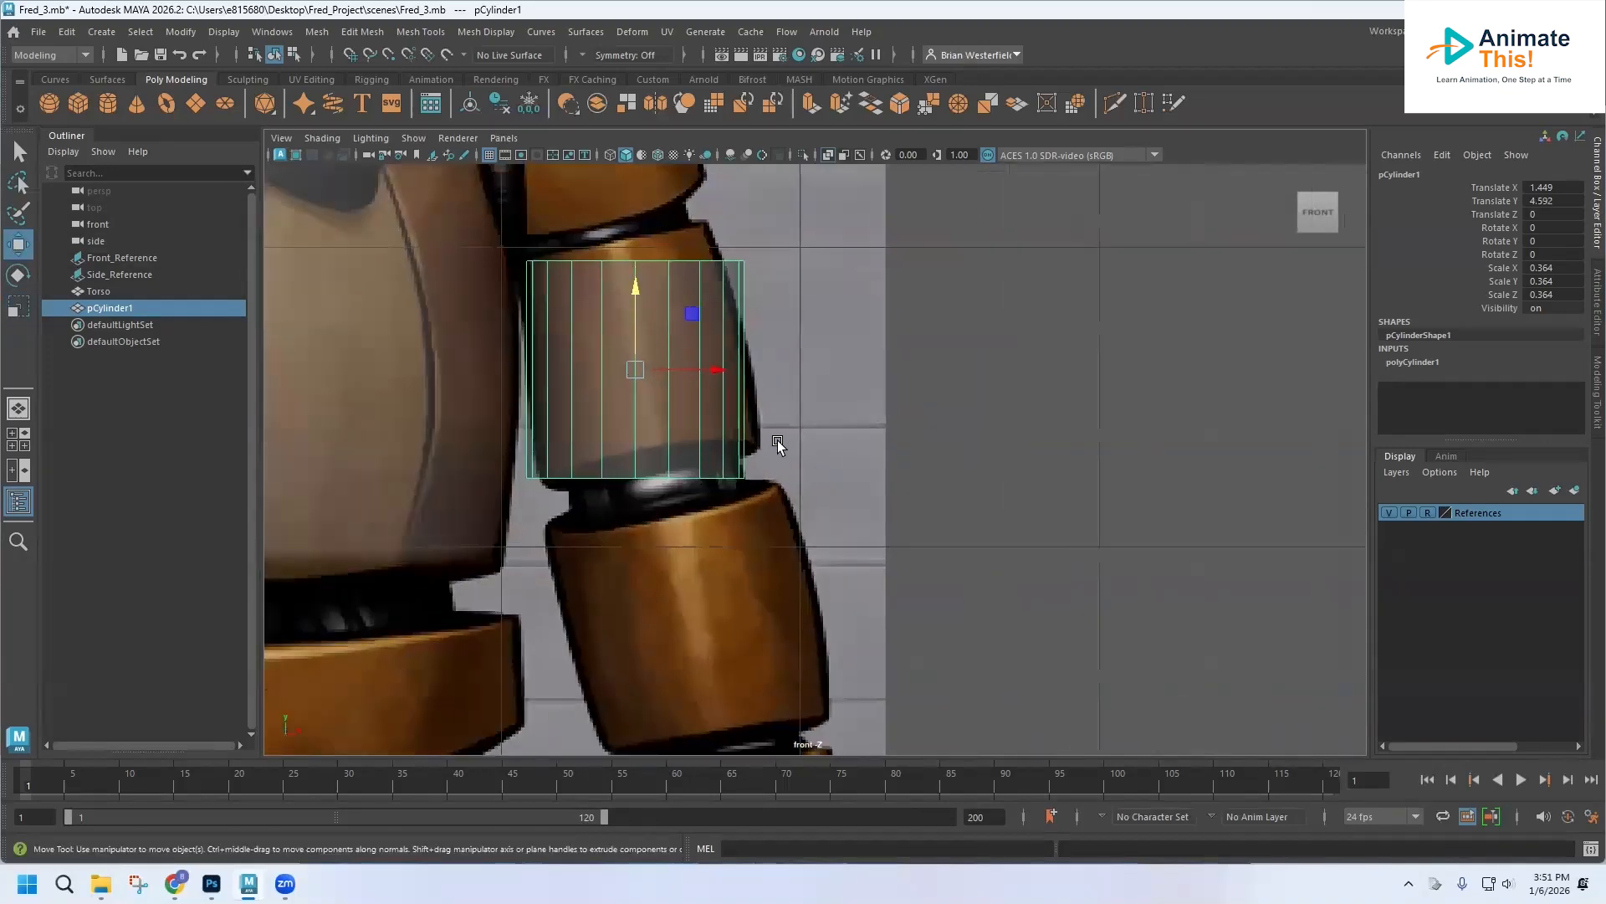
- Rotate the cylinder about 7.1 degrees in Z to follow the upper arm and shift it to about X 1.446, Y 4.652
alt+middle_drag(777, 442, 811, 591)
scroll(811, 592, up, 1)
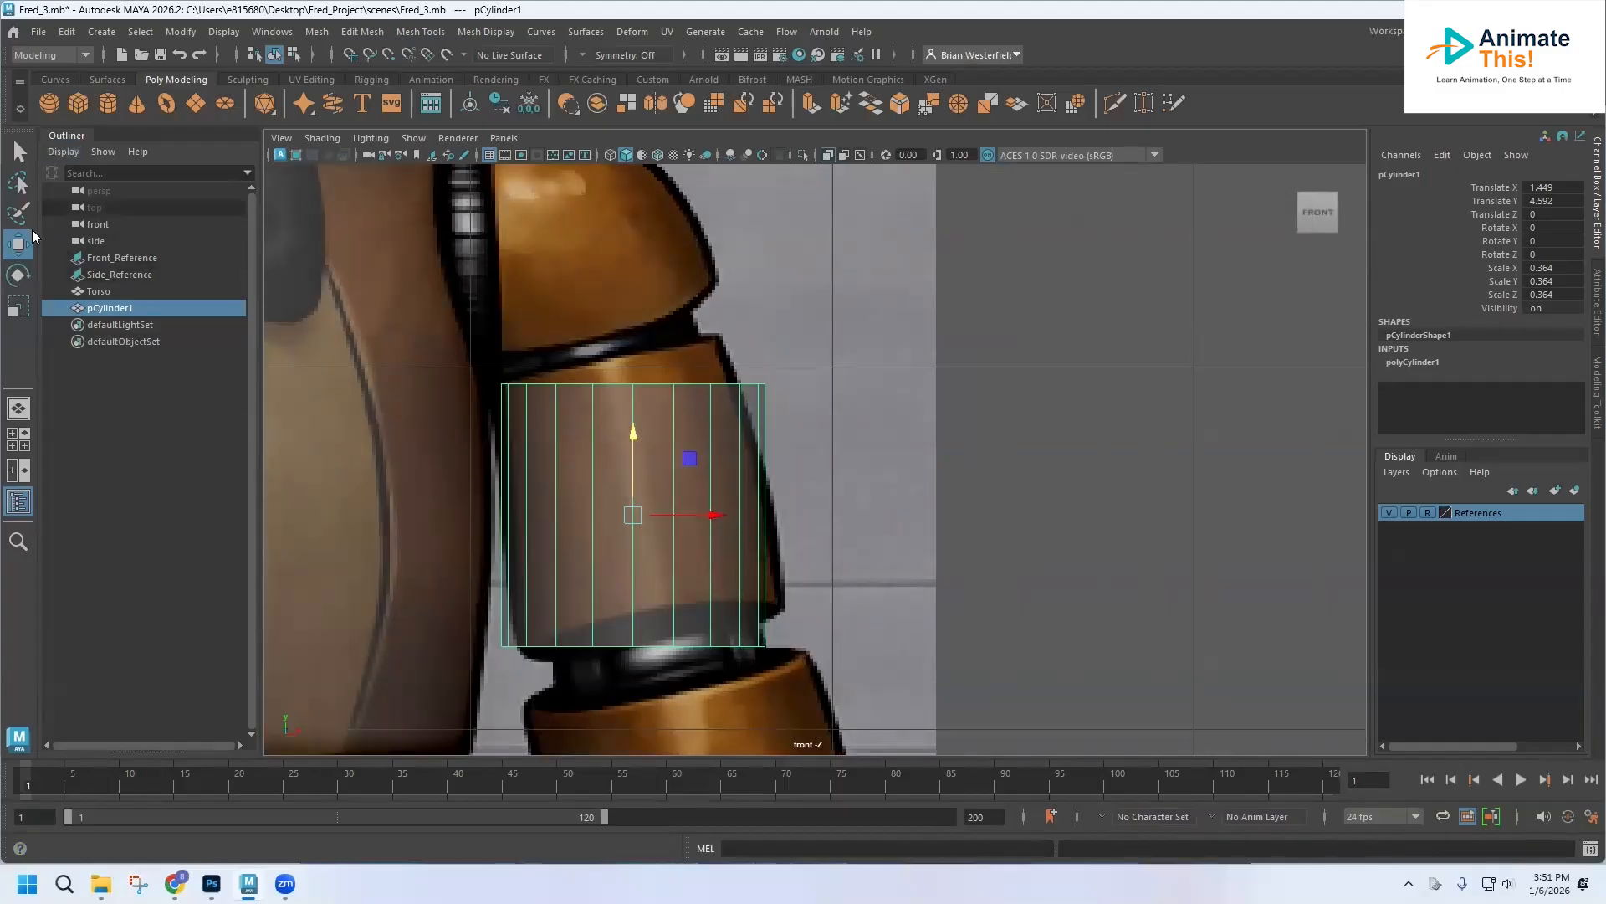
click(17, 275)
drag(671, 448, 664, 444)
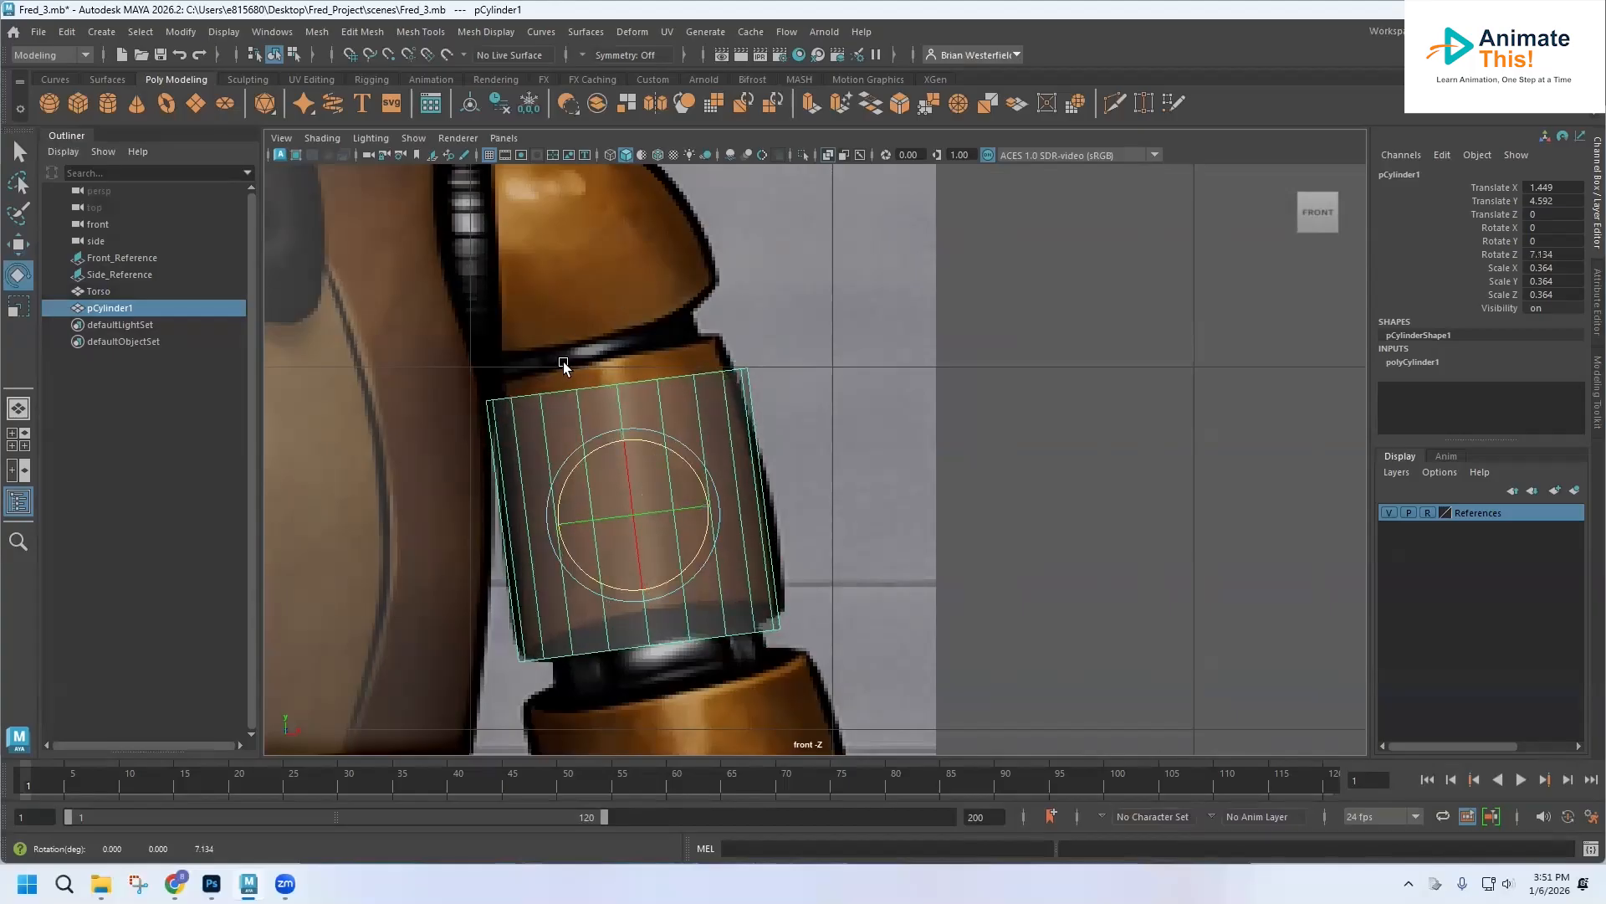
click(17, 244)
drag(638, 446, 634, 418)
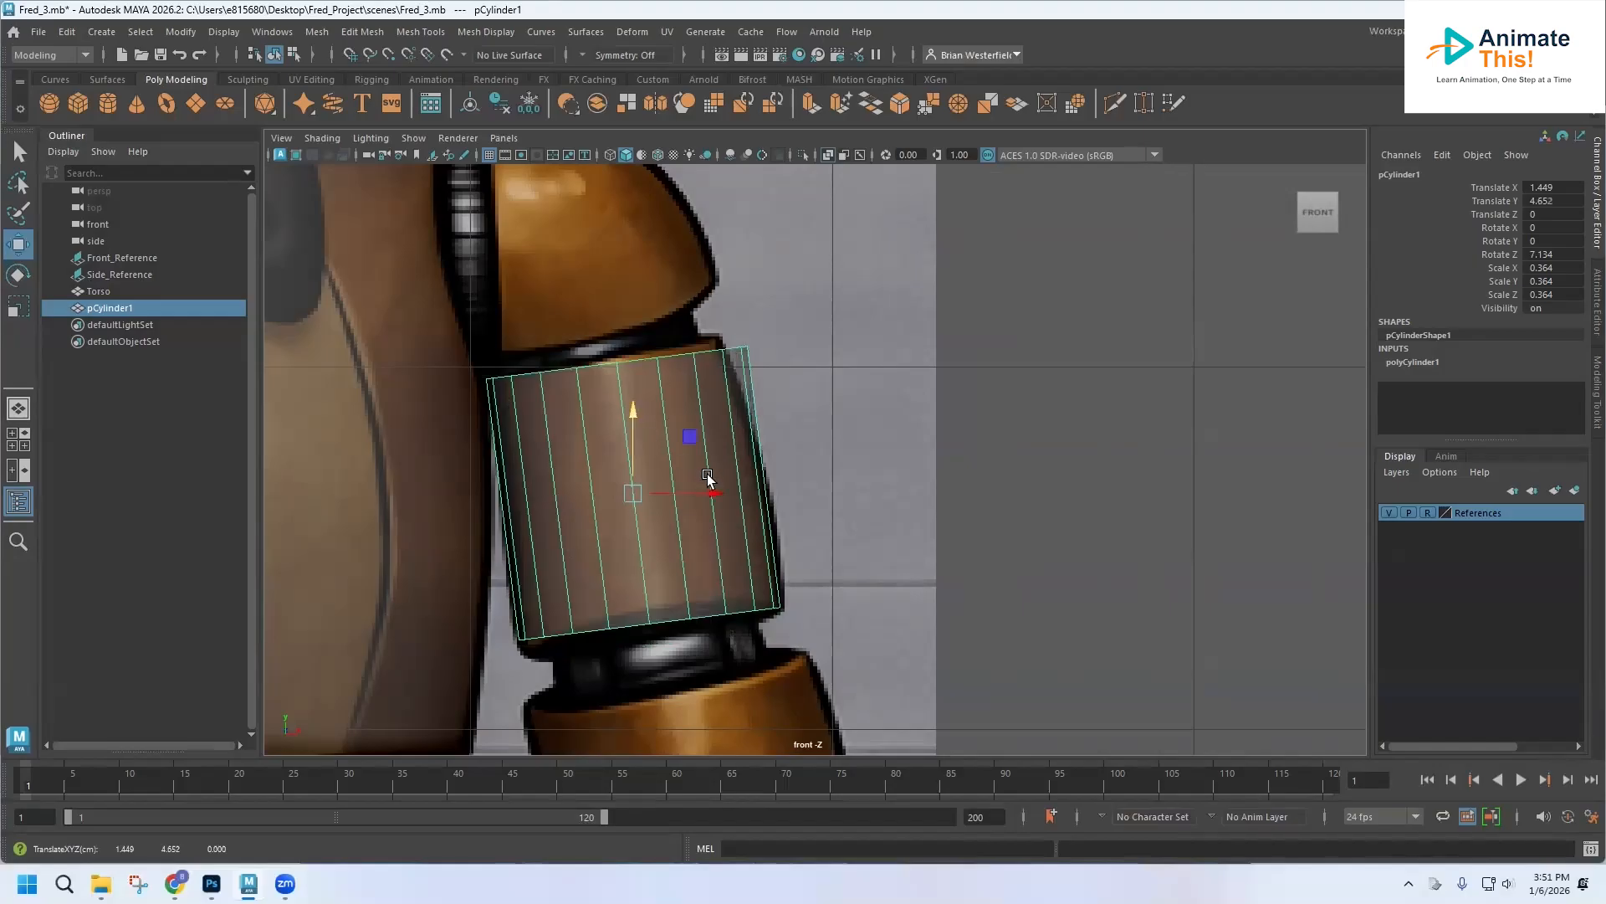
drag(720, 492, 720, 492)
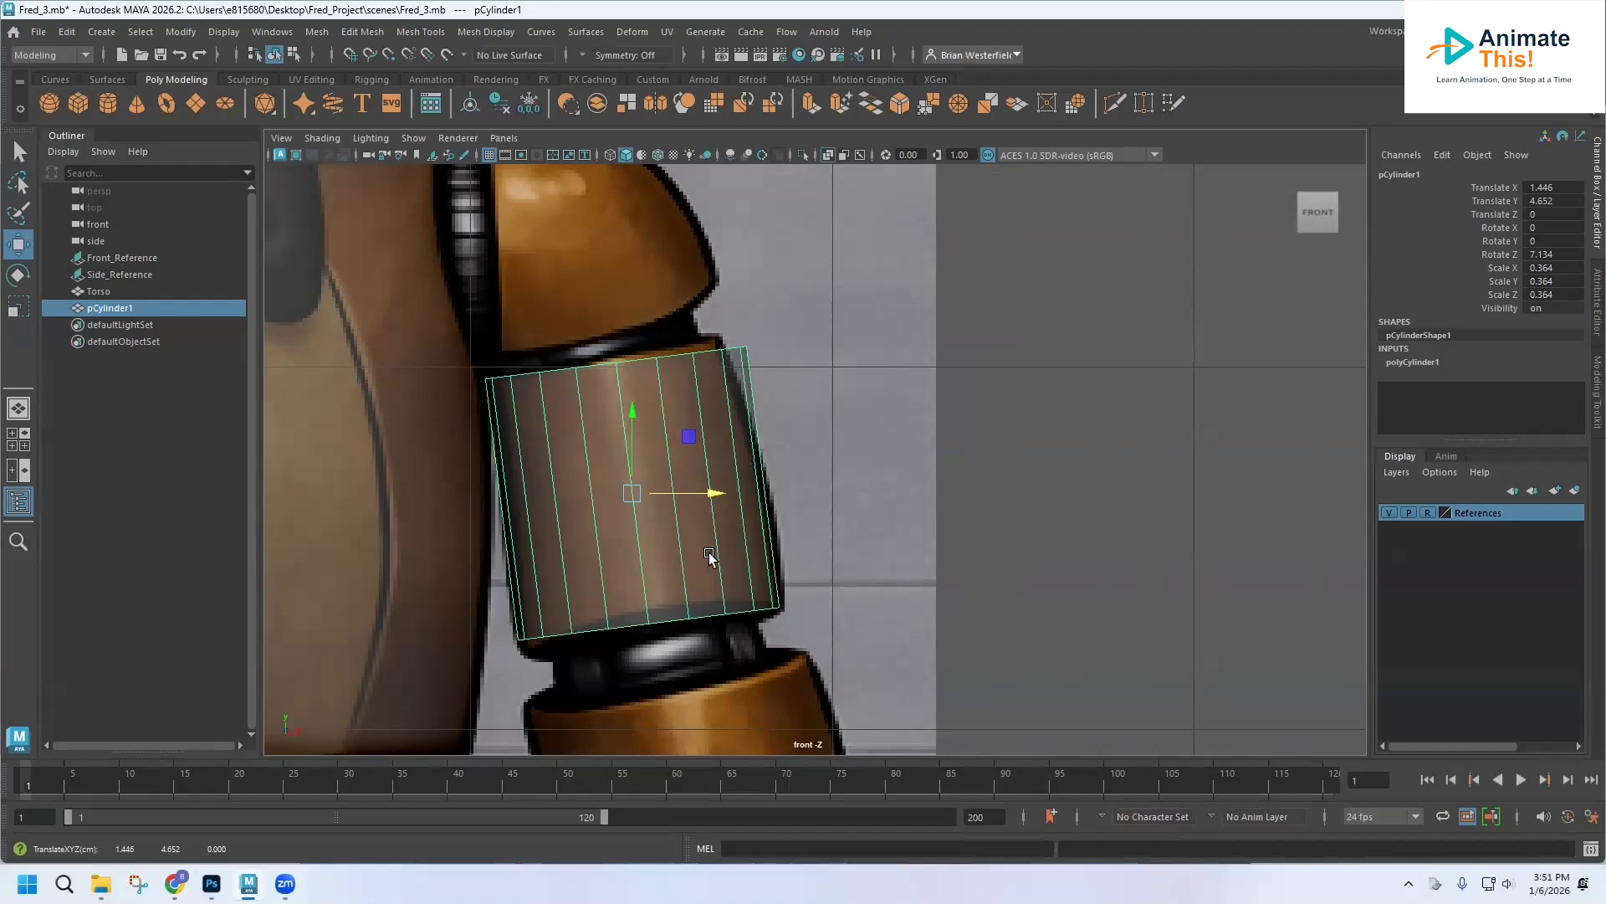
- Select the cylinder's top ring of vertices and rotate it in the front view to match the upper arm's sloped top edge
right_drag(669, 532, 605, 375)
drag(442, 310, 929, 416)
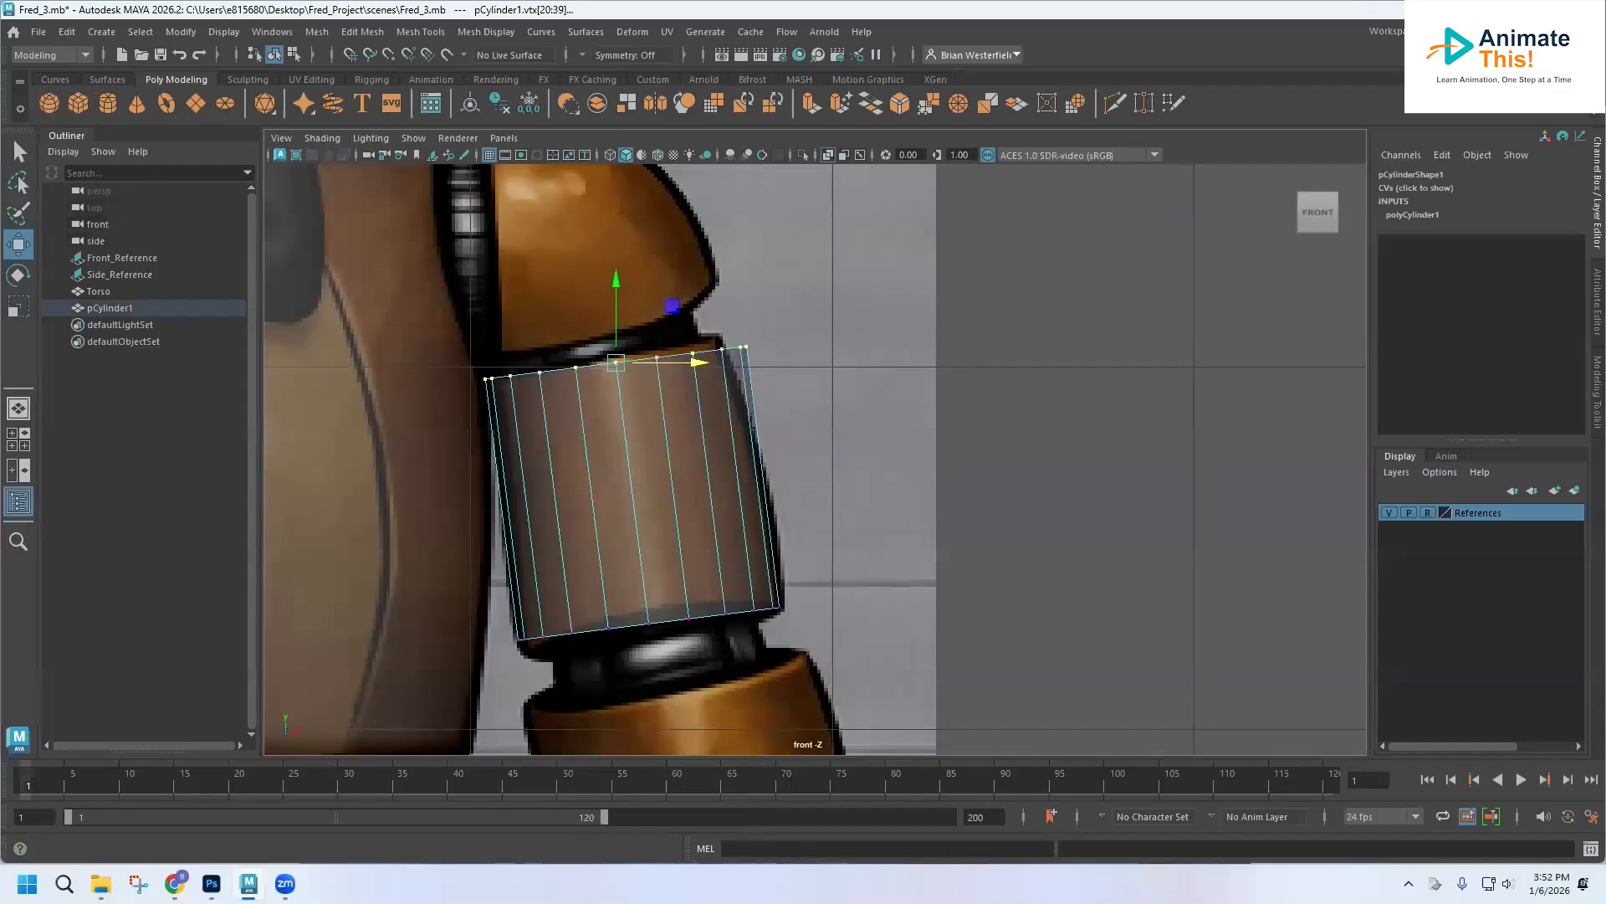
click(19, 276)
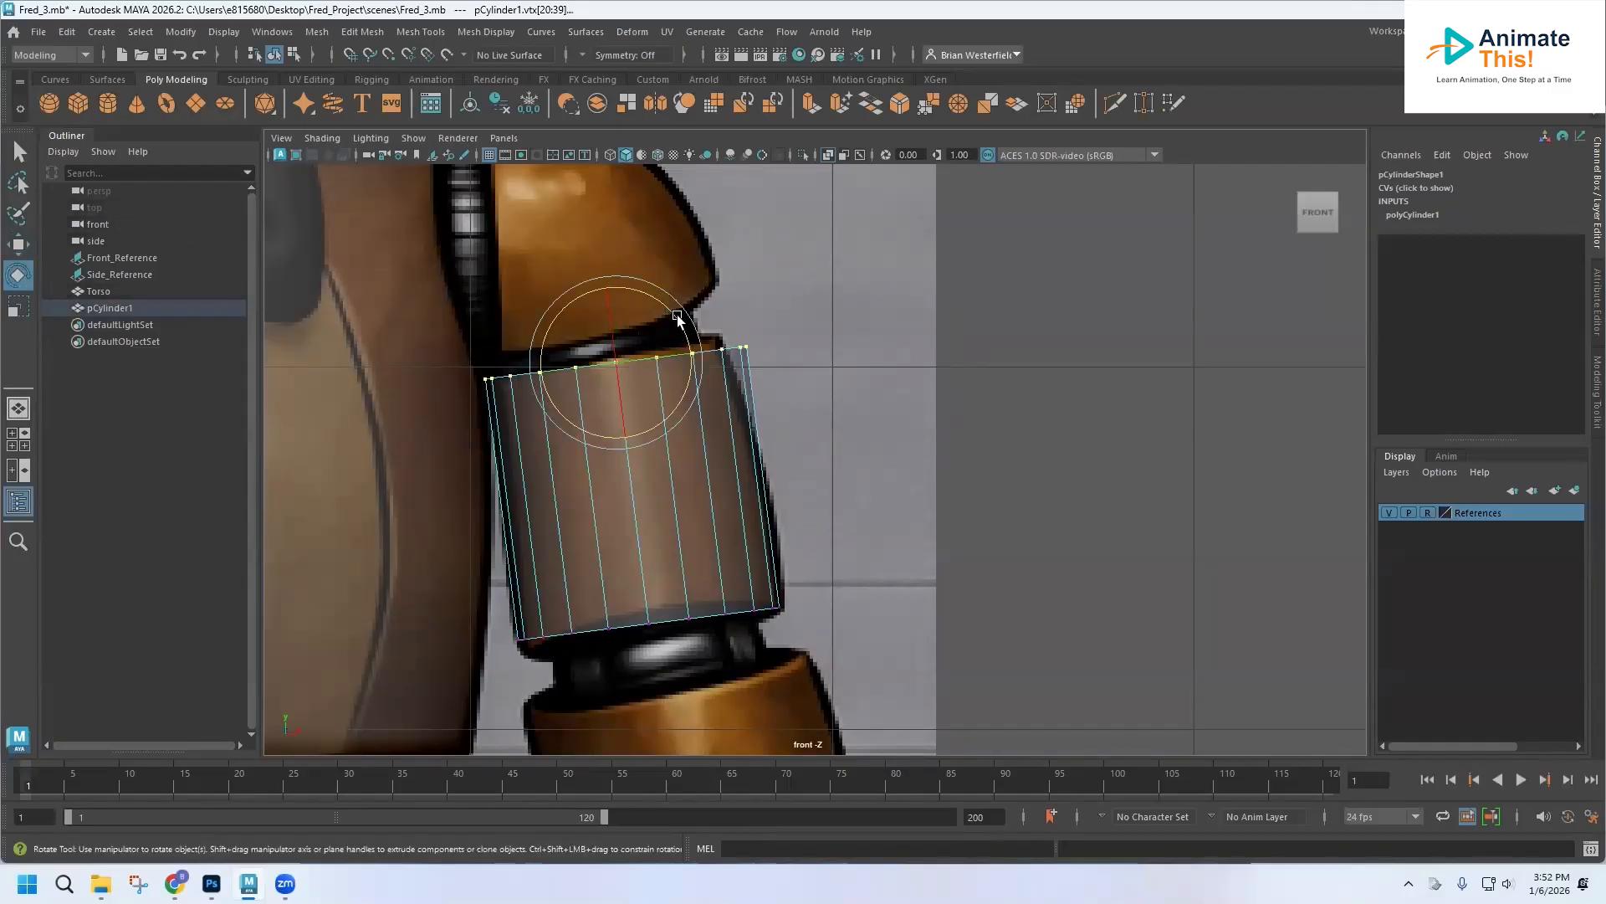
drag(674, 312, 667, 307)
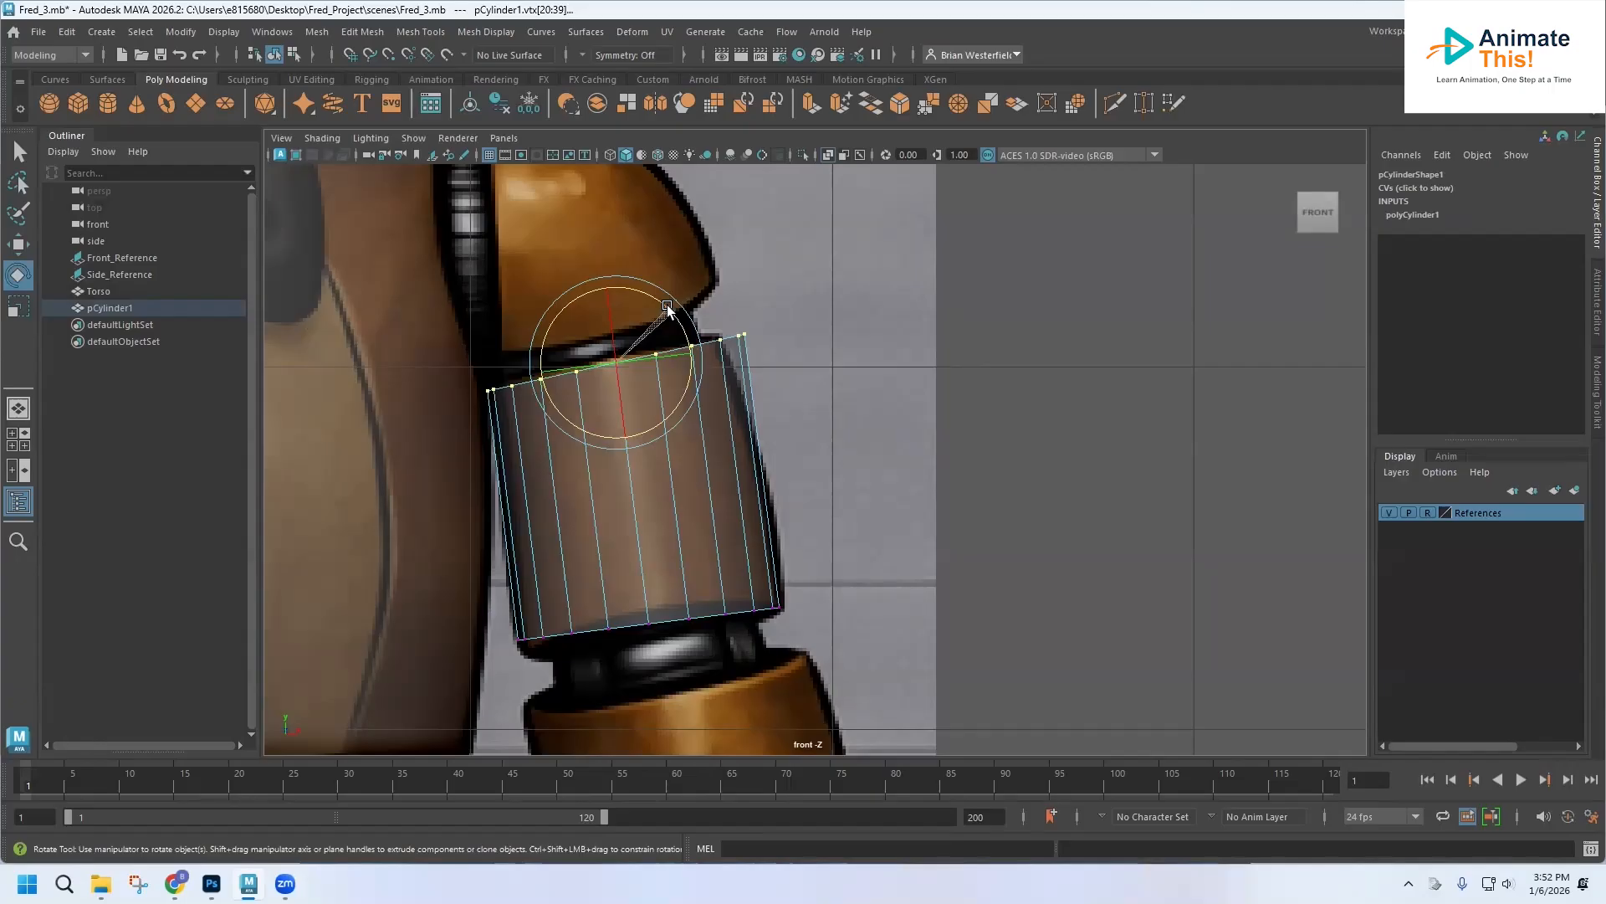
drag(667, 307, 667, 311)
- Scale the top ring of vertices inward to the arm's narrower top and shift it to about X 1.373, Y 5.013
key(r)
drag(607, 371, 475, 357)
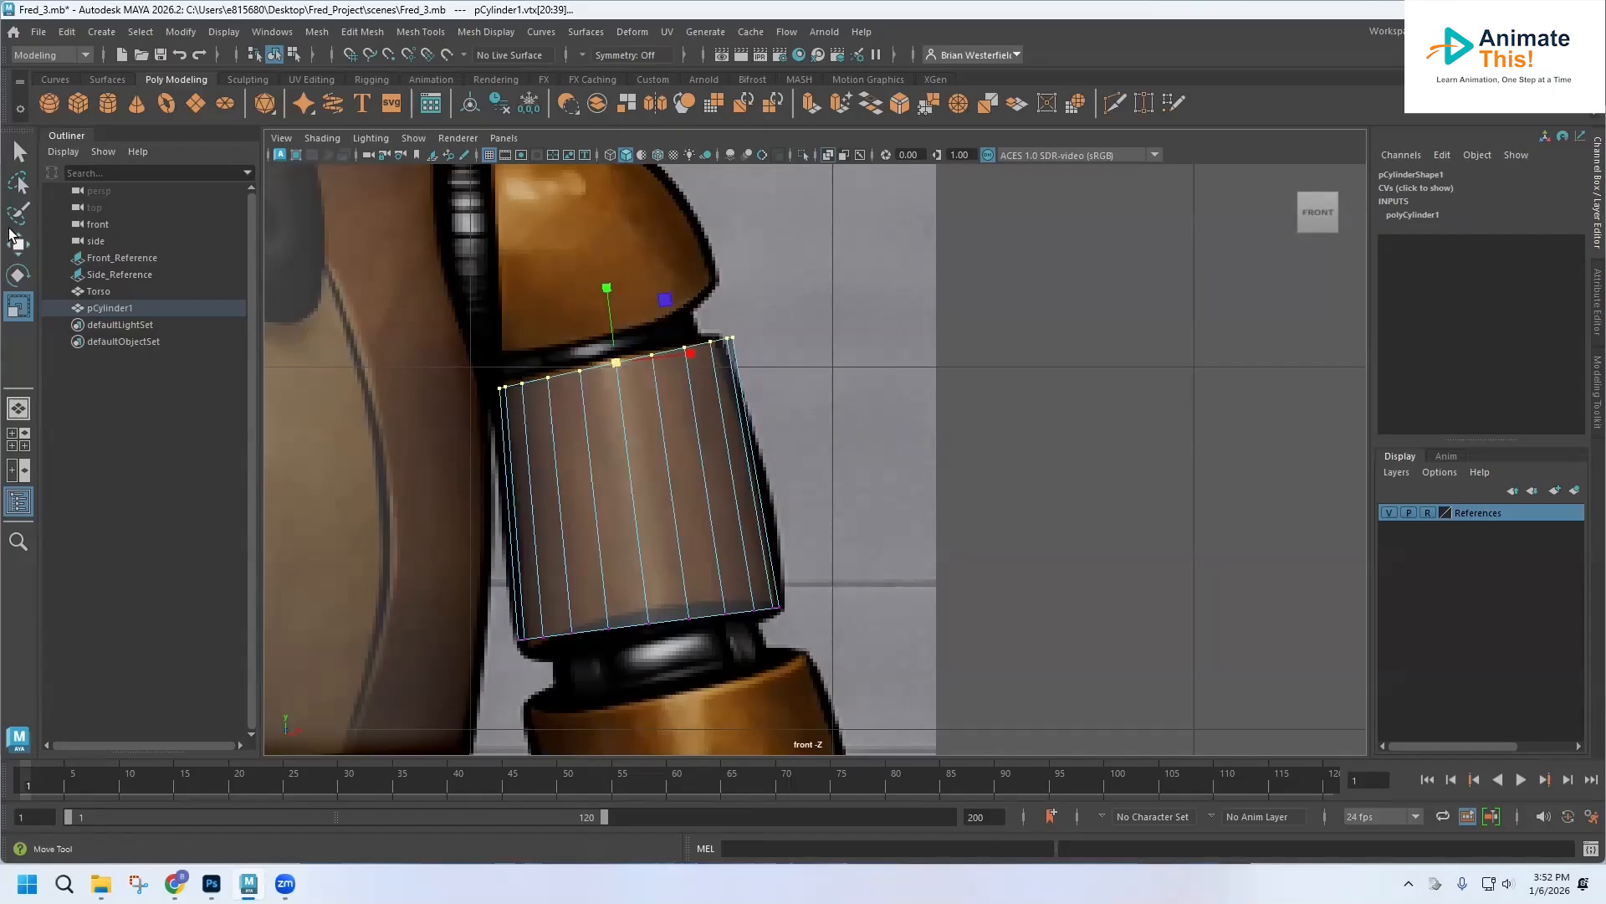
click(17, 244)
drag(694, 363, 684, 363)
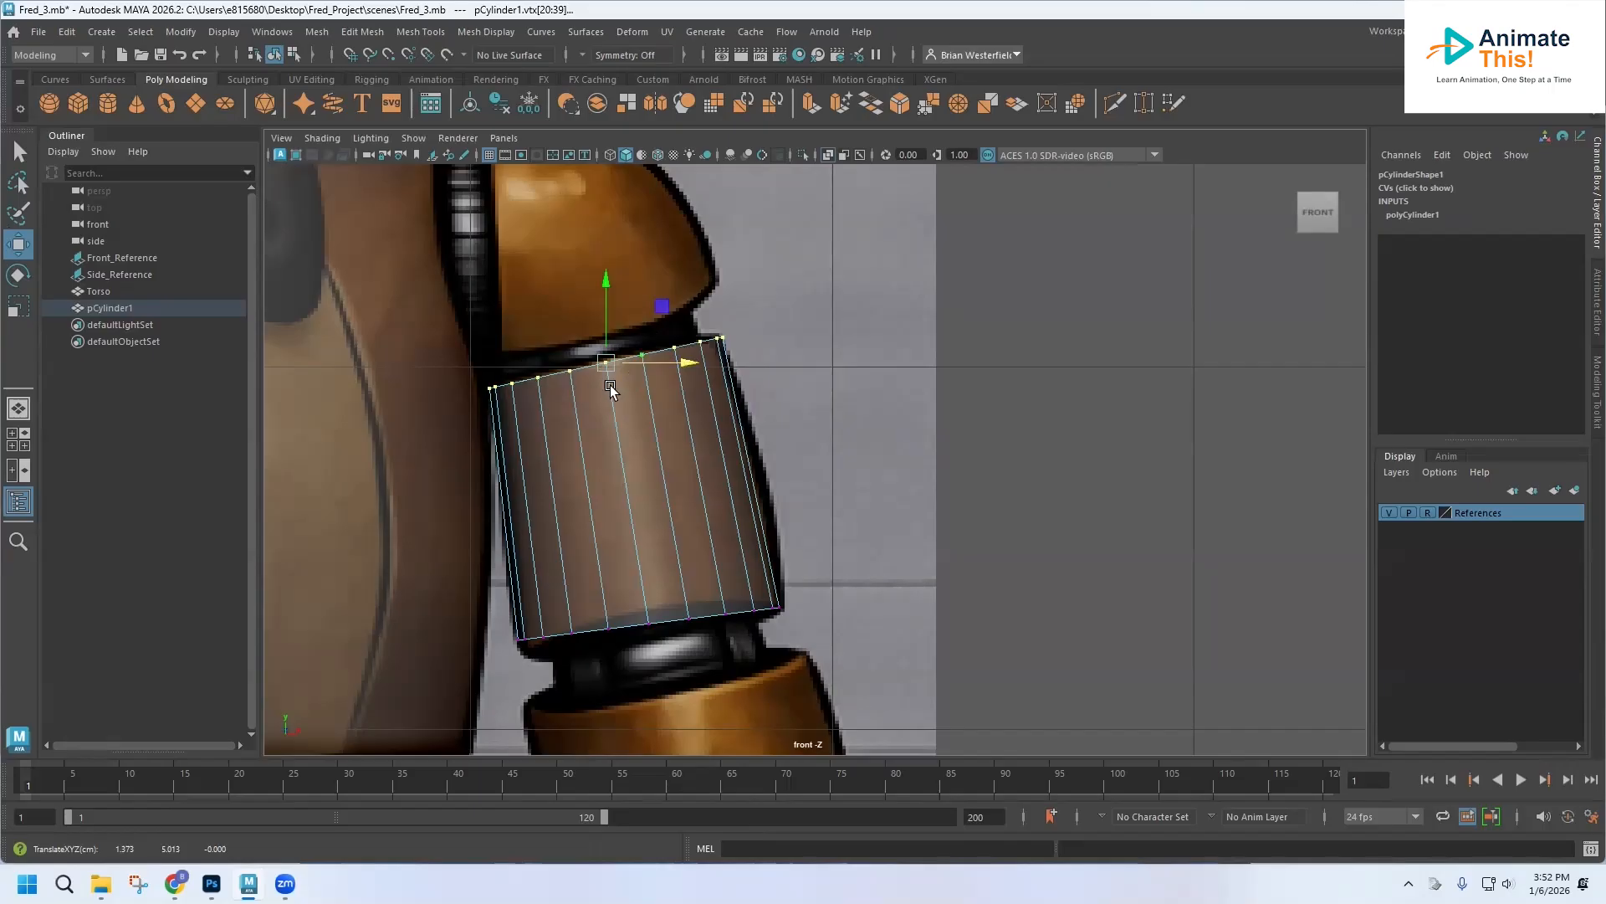
- Widen the cylinder's bottom ring of vertices slightly, lower it to about Y 4.287, and rotate it to the arm's bottom edge
drag(456, 609, 855, 675)
drag(391, 563, 939, 706)
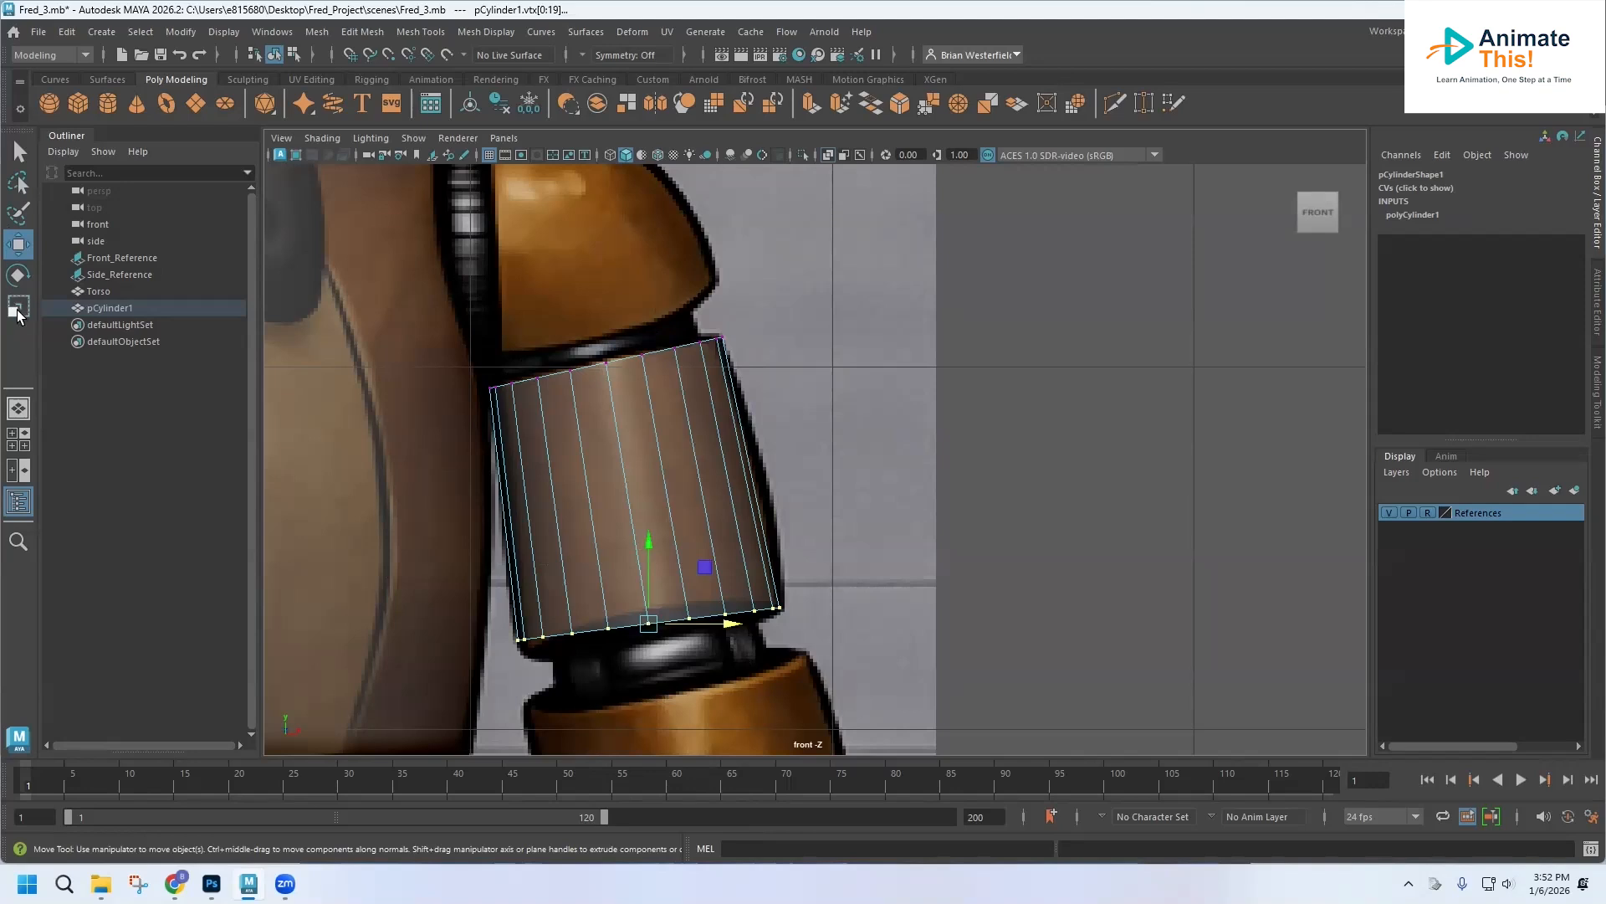
click(17, 311)
mouse_move(661, 625)
mouse_down()
mouse_move(674, 624)
mouse_move(660, 624)
mouse_up()
click(17, 245)
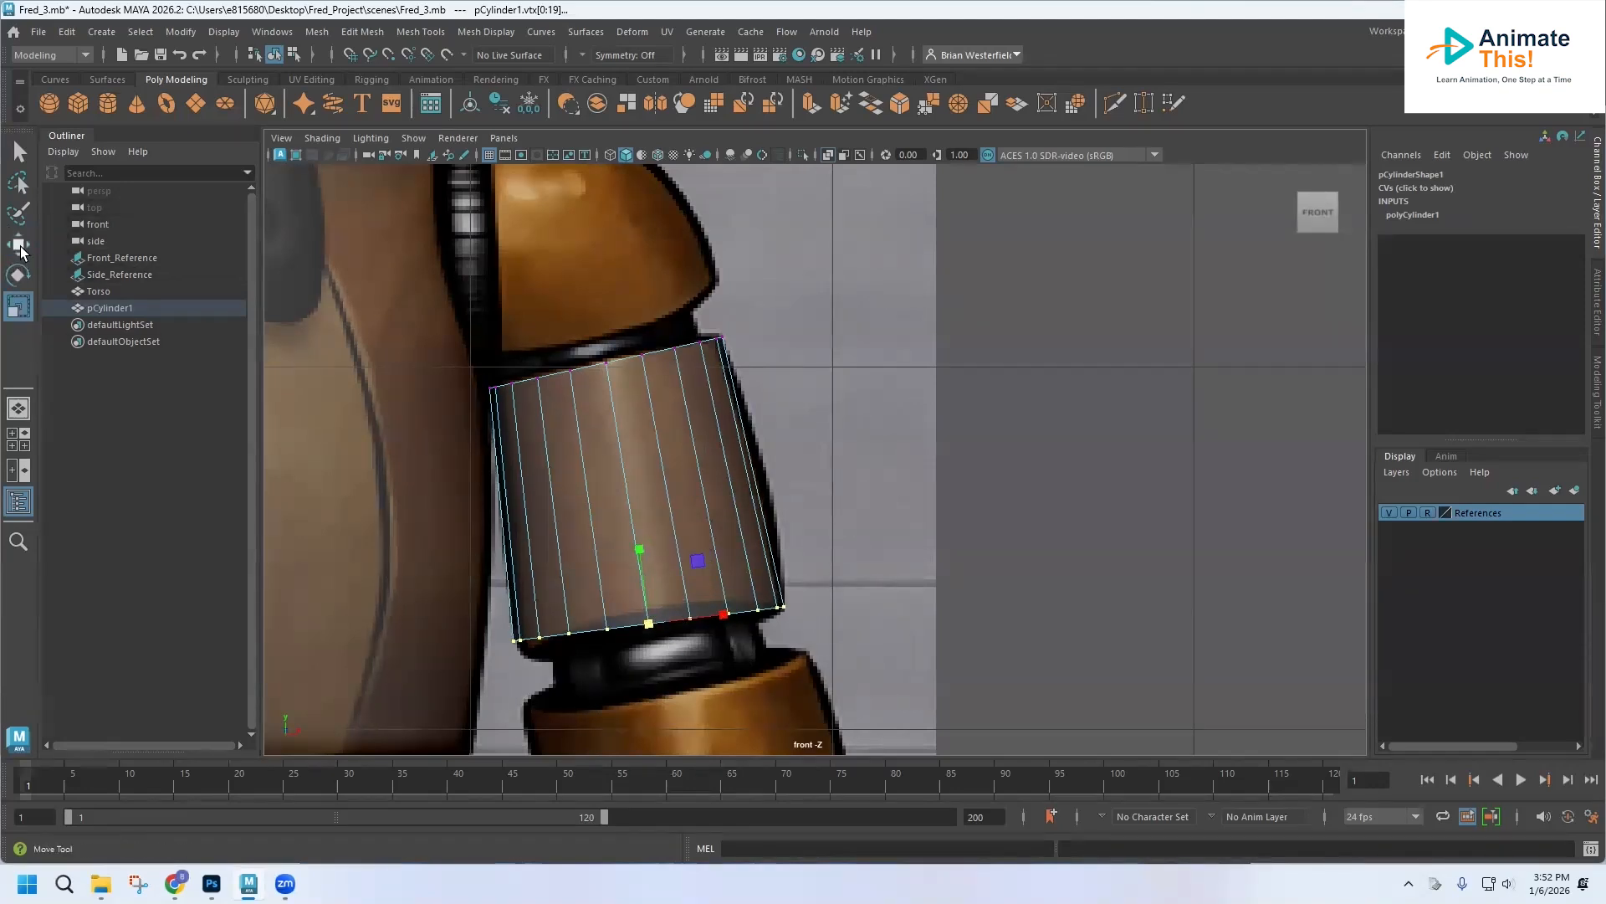
mouse_move(649, 540)
mouse_down()
mouse_move(641, 524)
mouse_move(643, 544)
mouse_up()
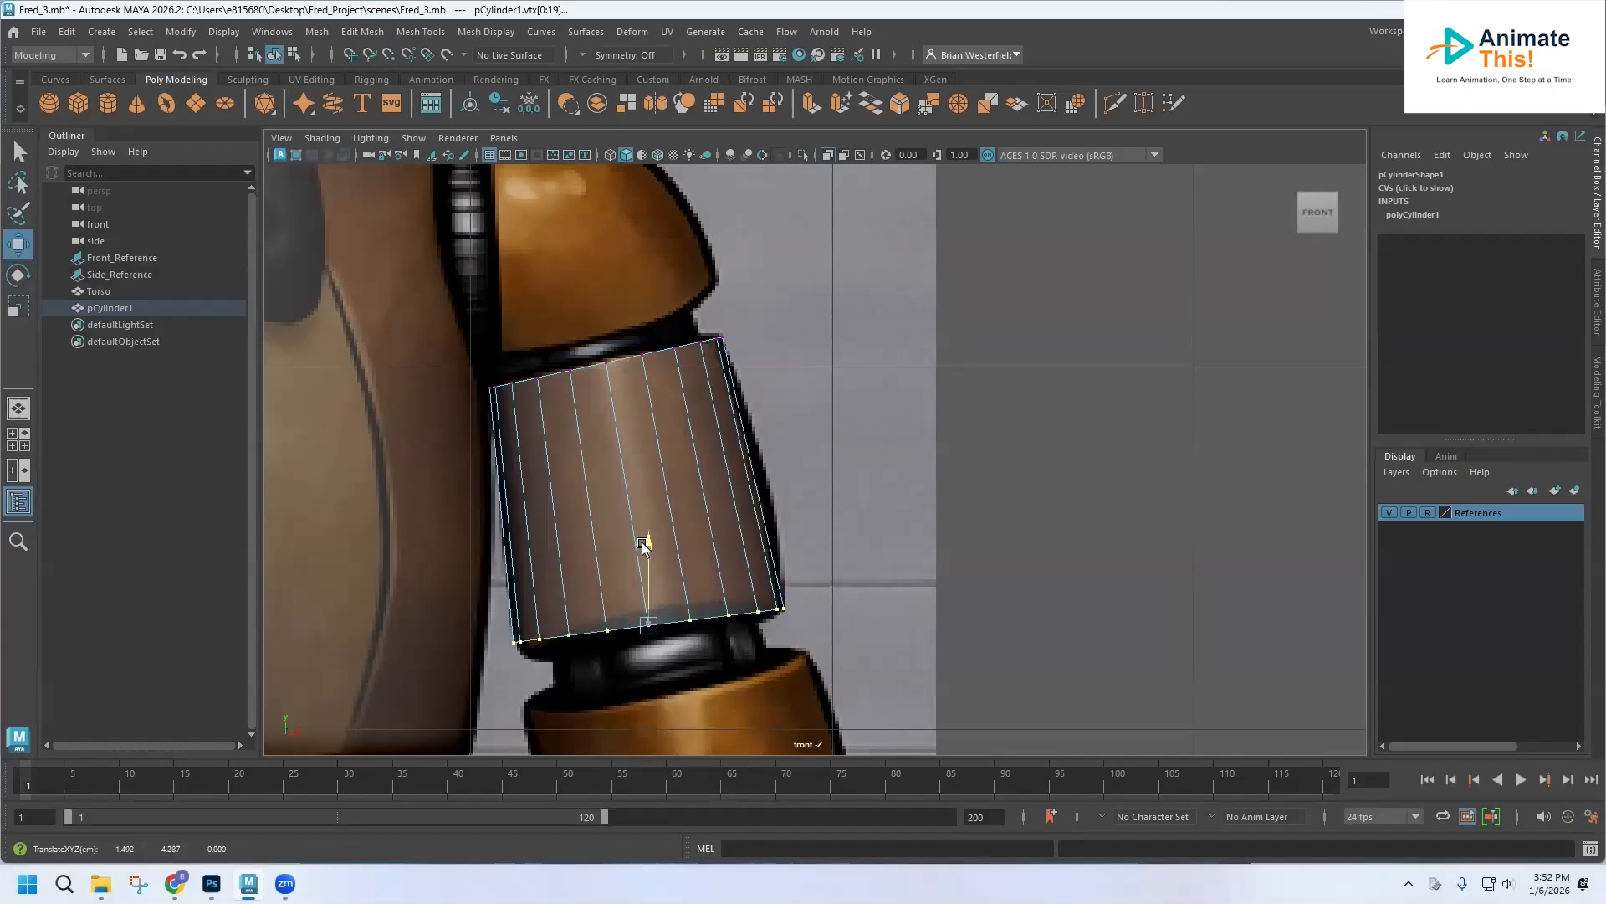
key(e)
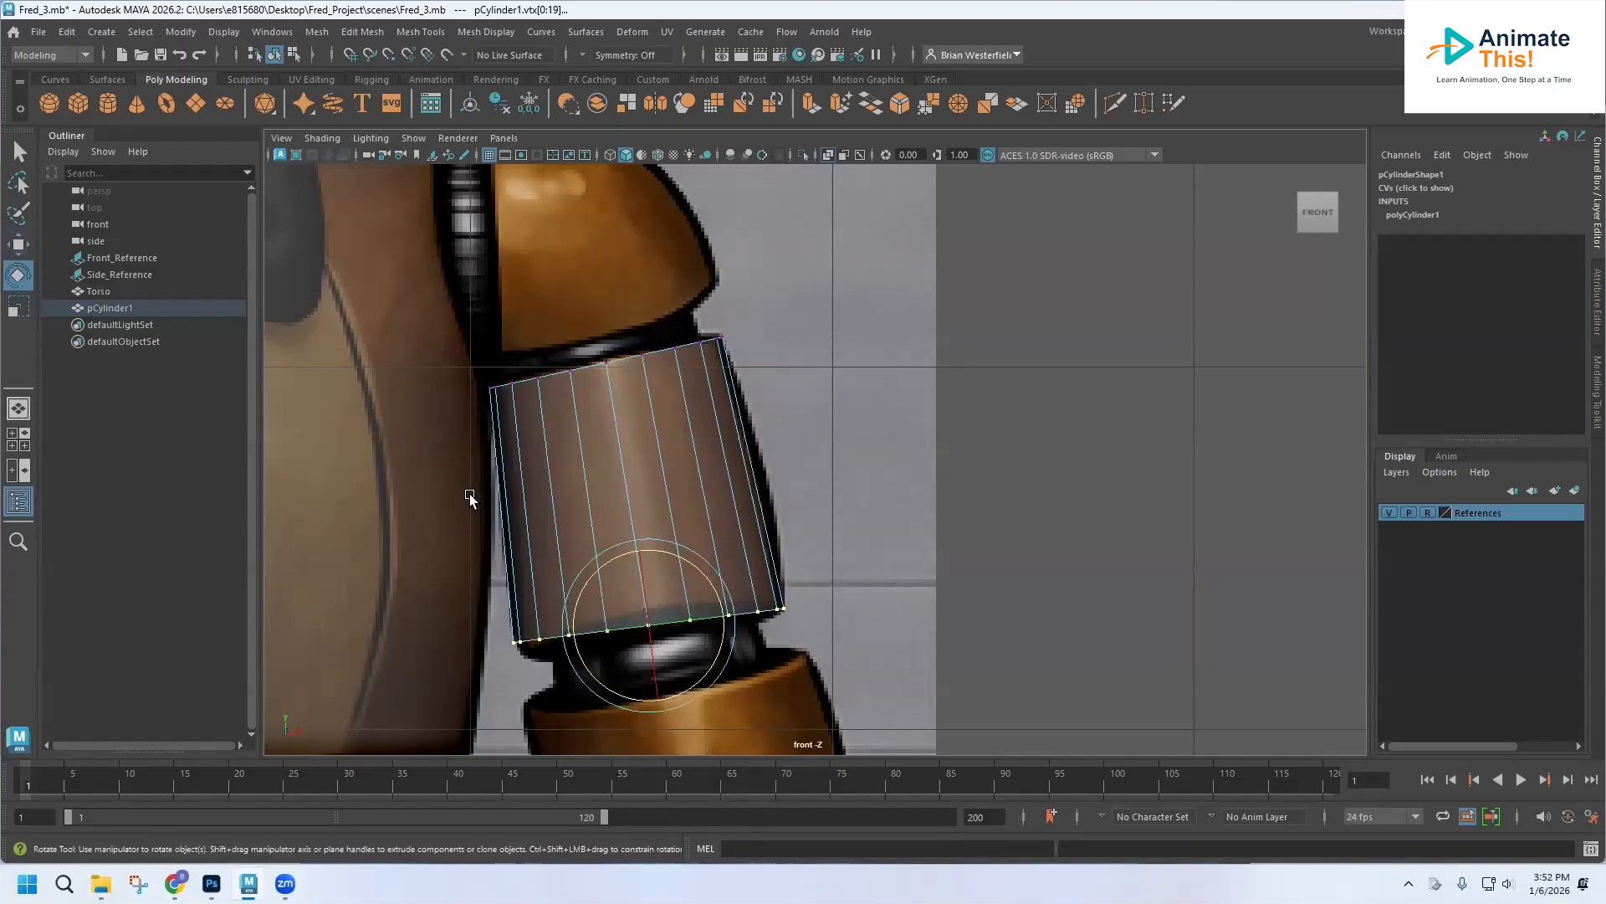
drag(661, 549, 658, 549)
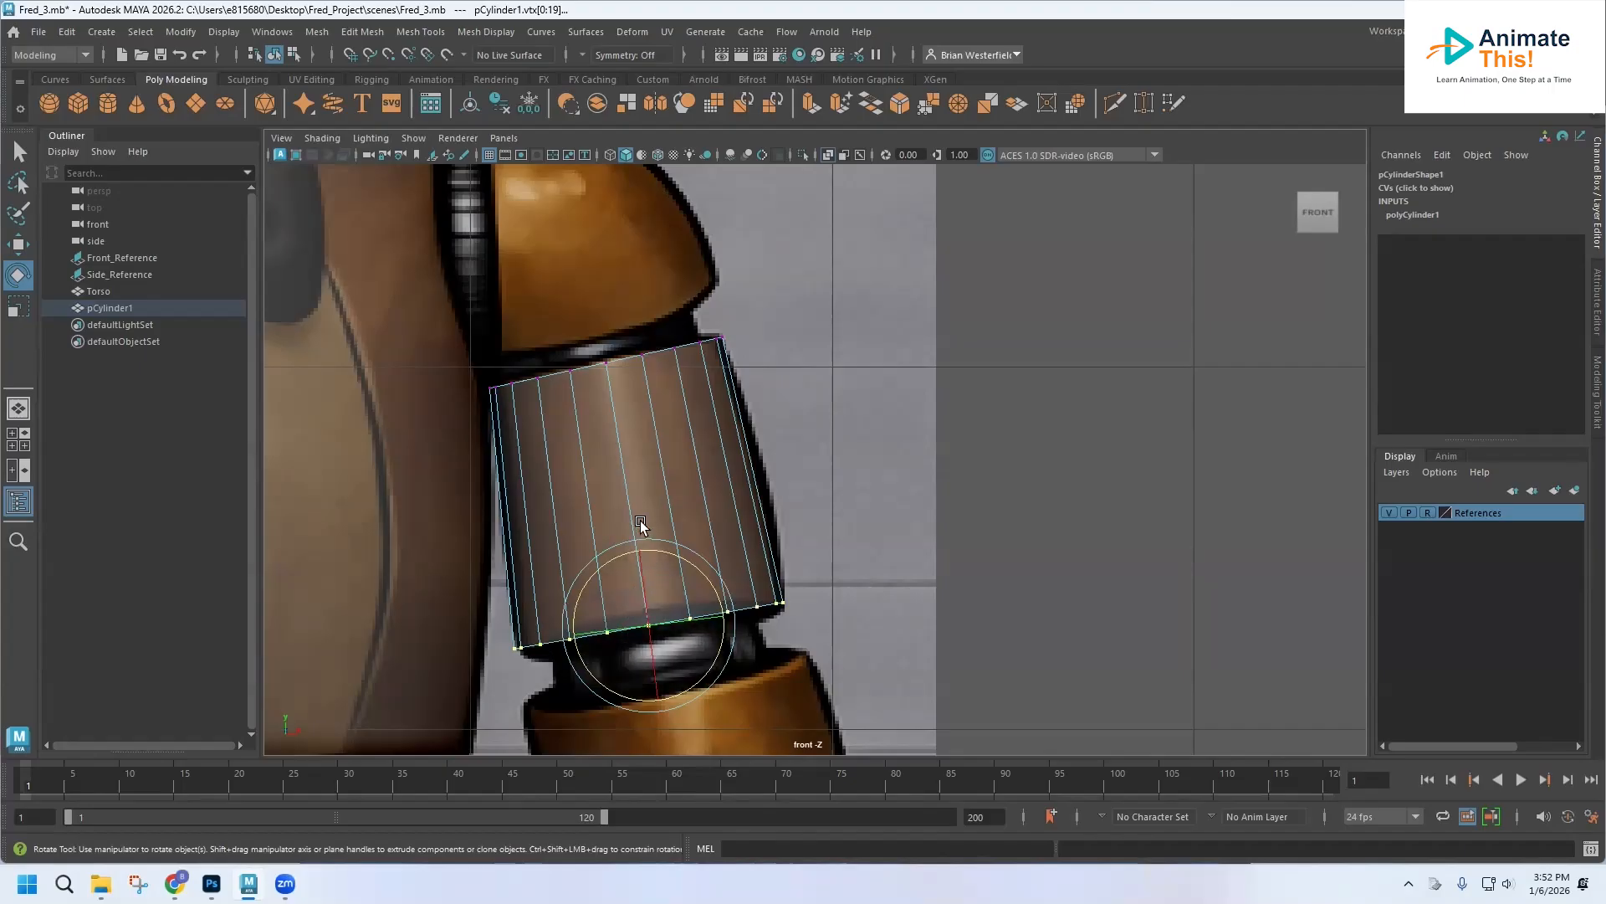
- Insert two edge loops around the upper arm cylinder, one in its upper third and one in its lower third
right_drag(655, 385, 740, 365)
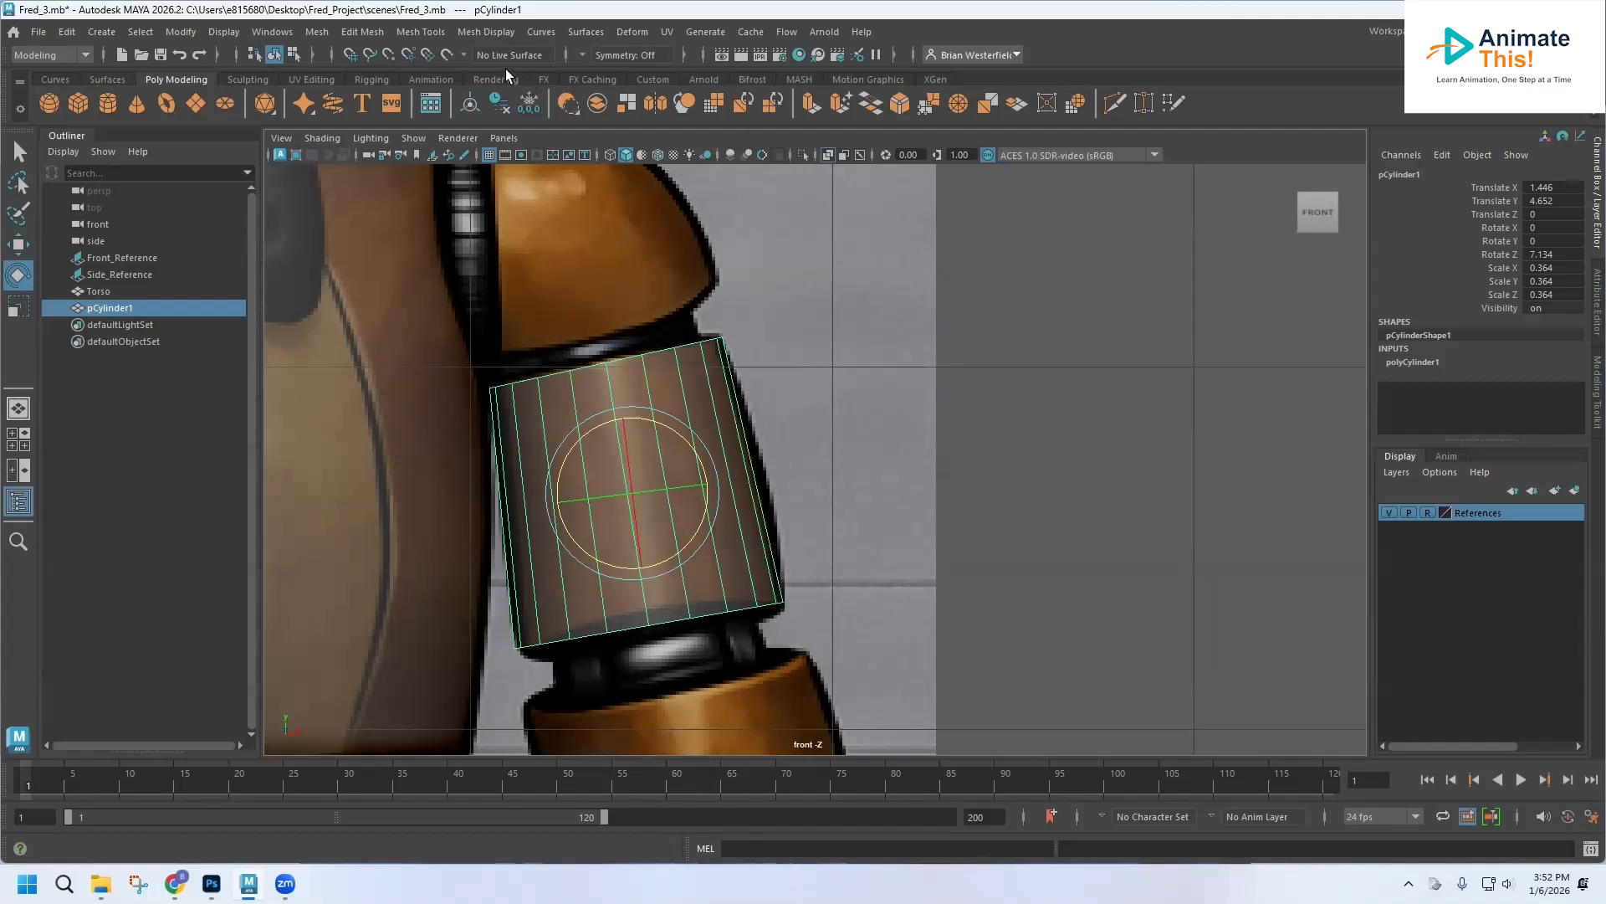
click(412, 34)
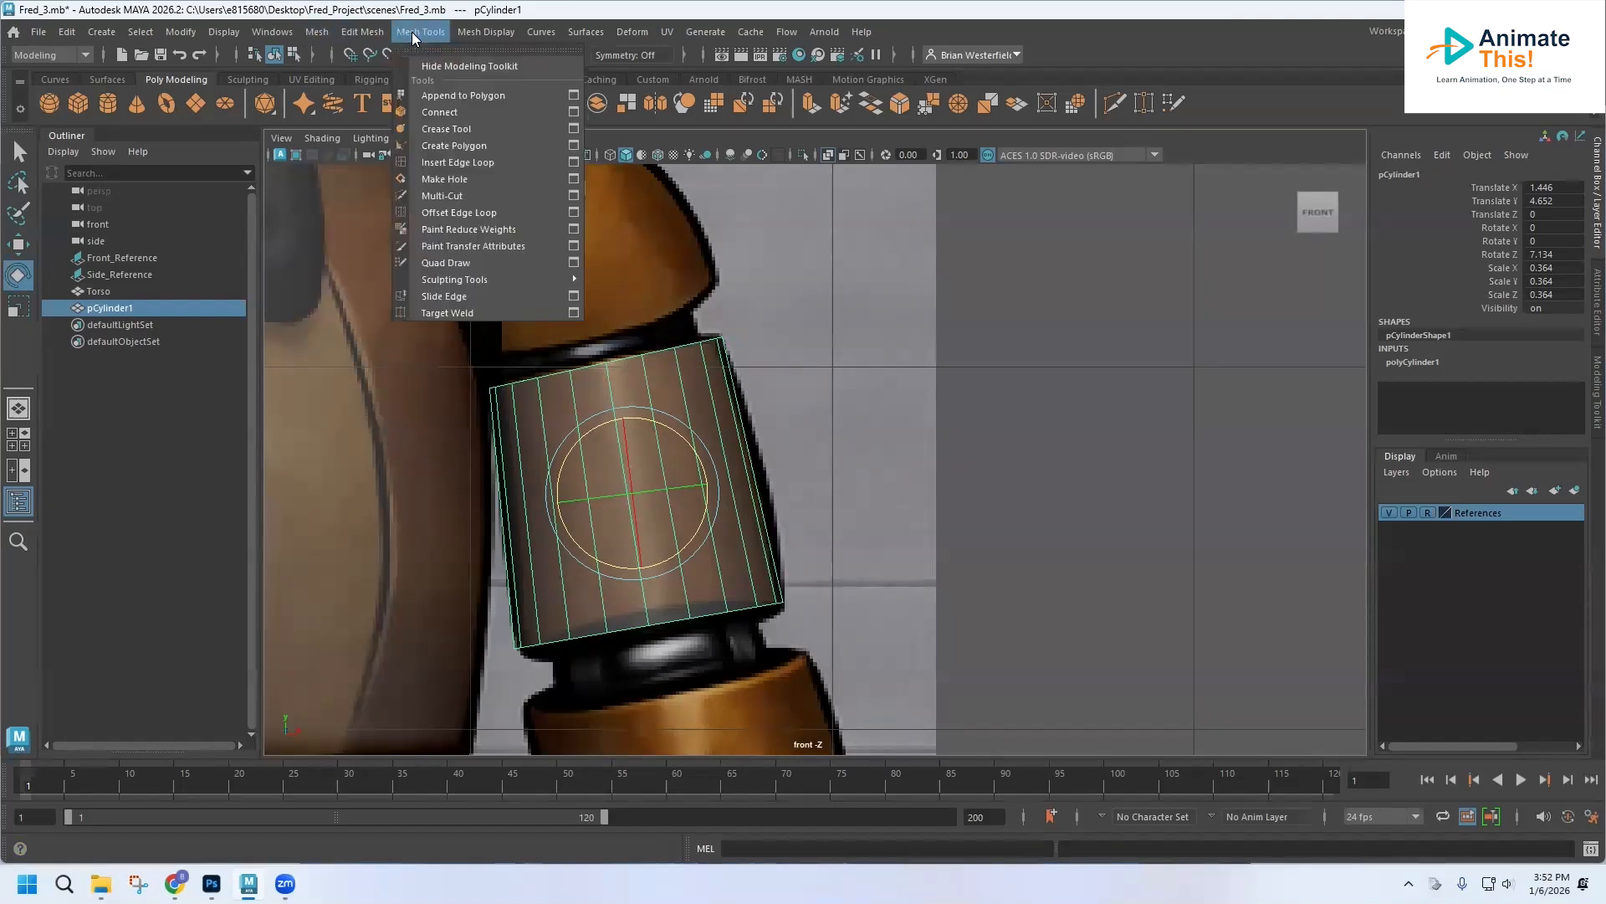
click(447, 164)
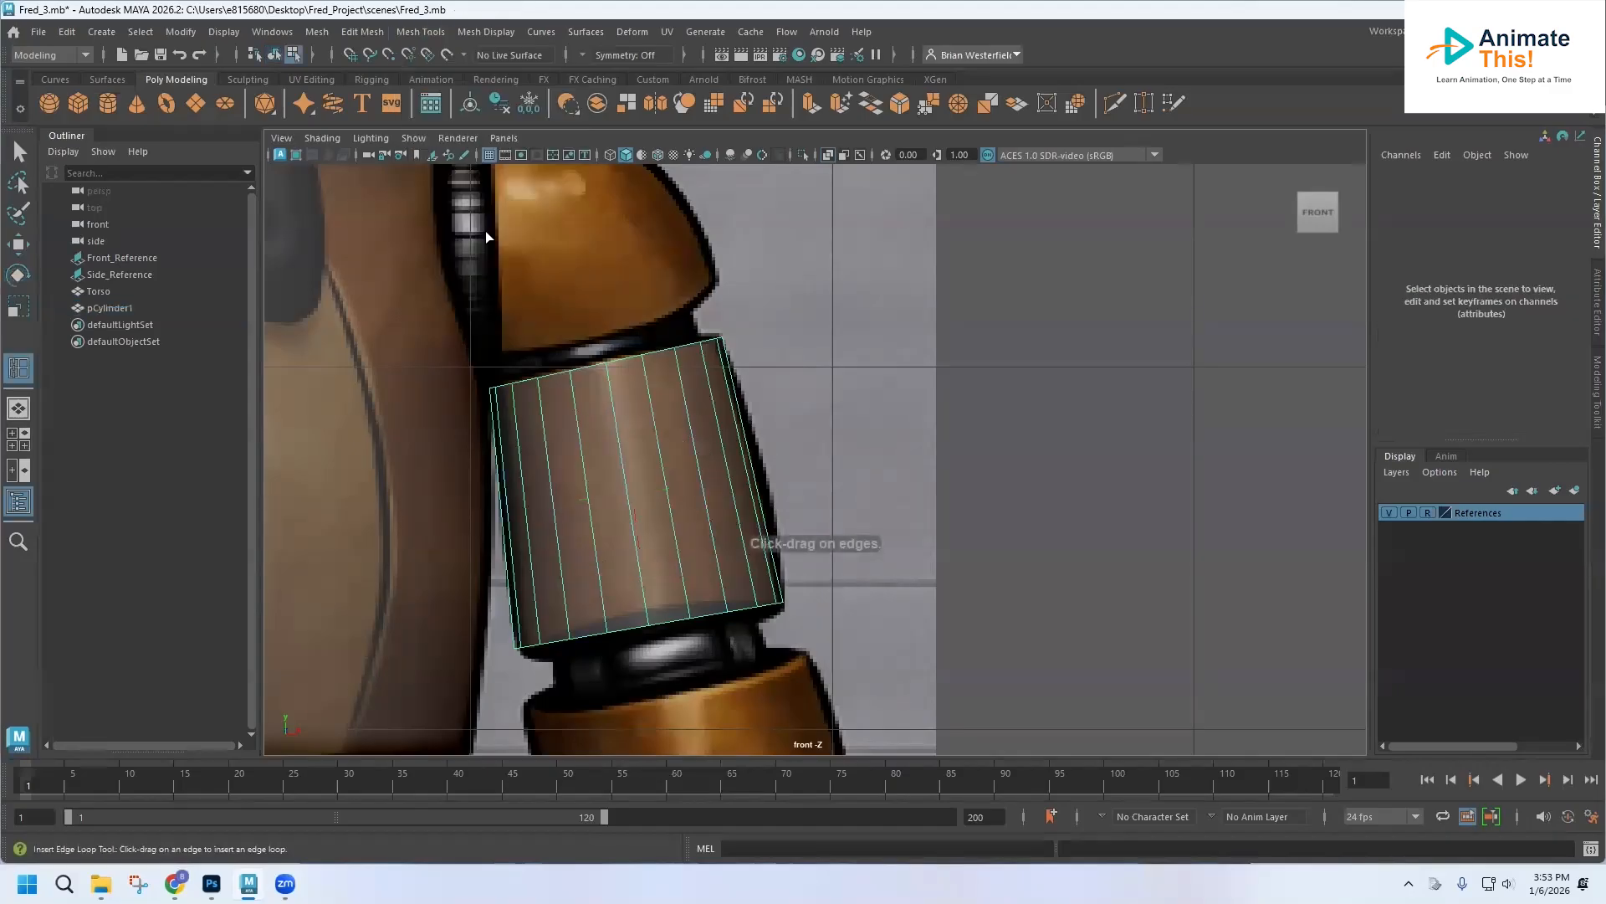
click(617, 441)
mouse_move(617, 438)
mouse_down()
mouse_move(622, 424)
mouse_move(630, 437)
mouse_up()
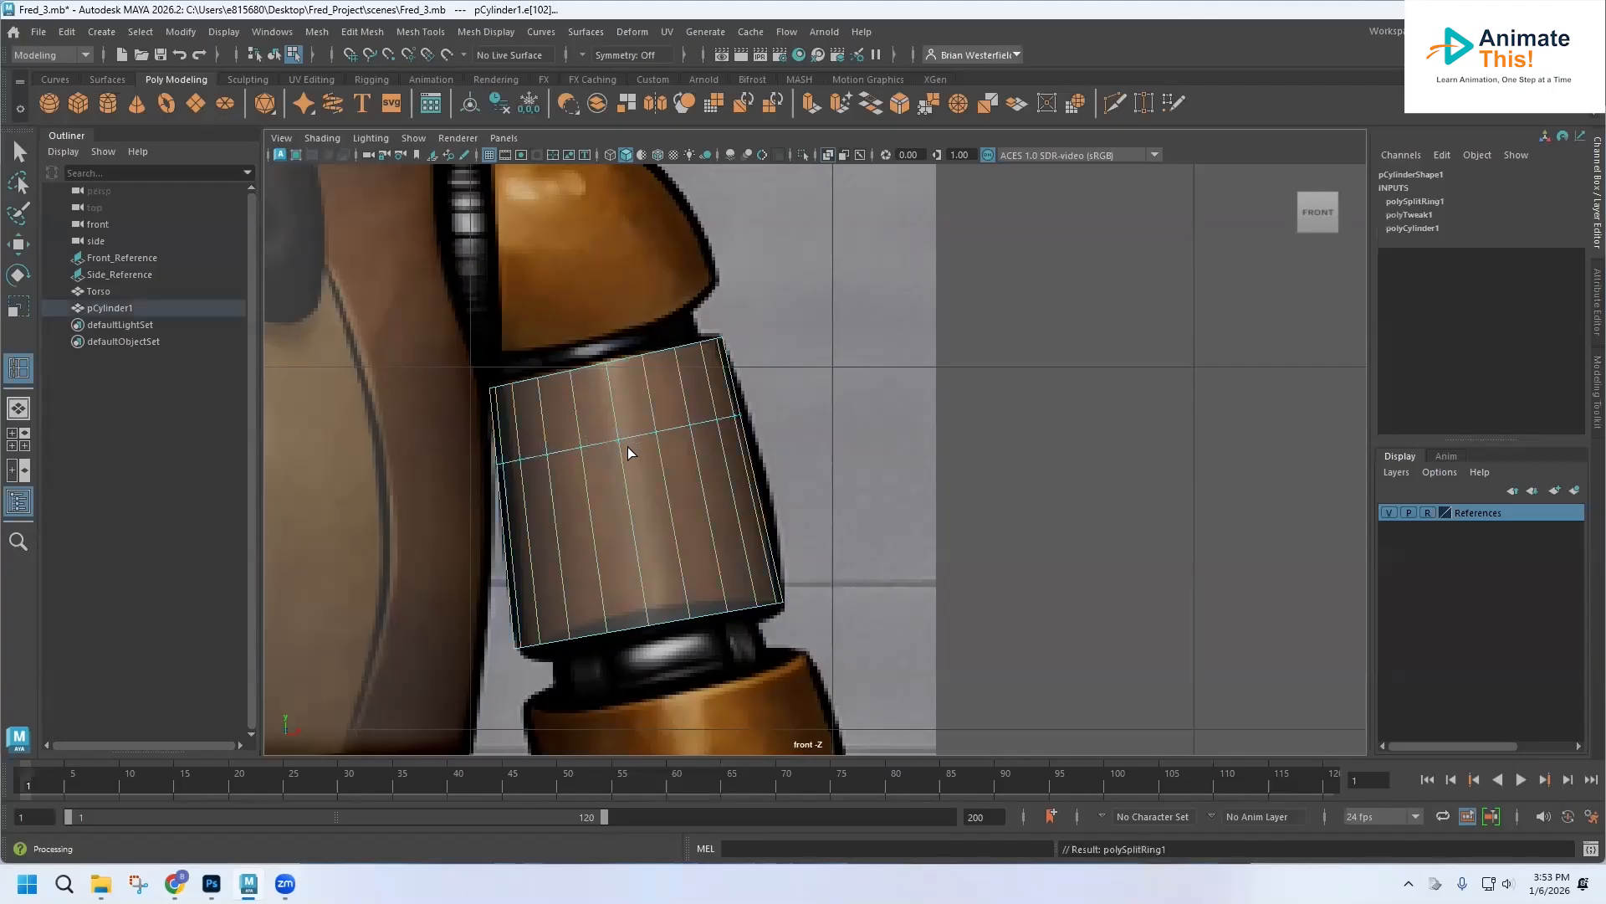
mouse_move(631, 523)
mouse_down()
mouse_move(636, 552)
mouse_move(640, 537)
mouse_up()
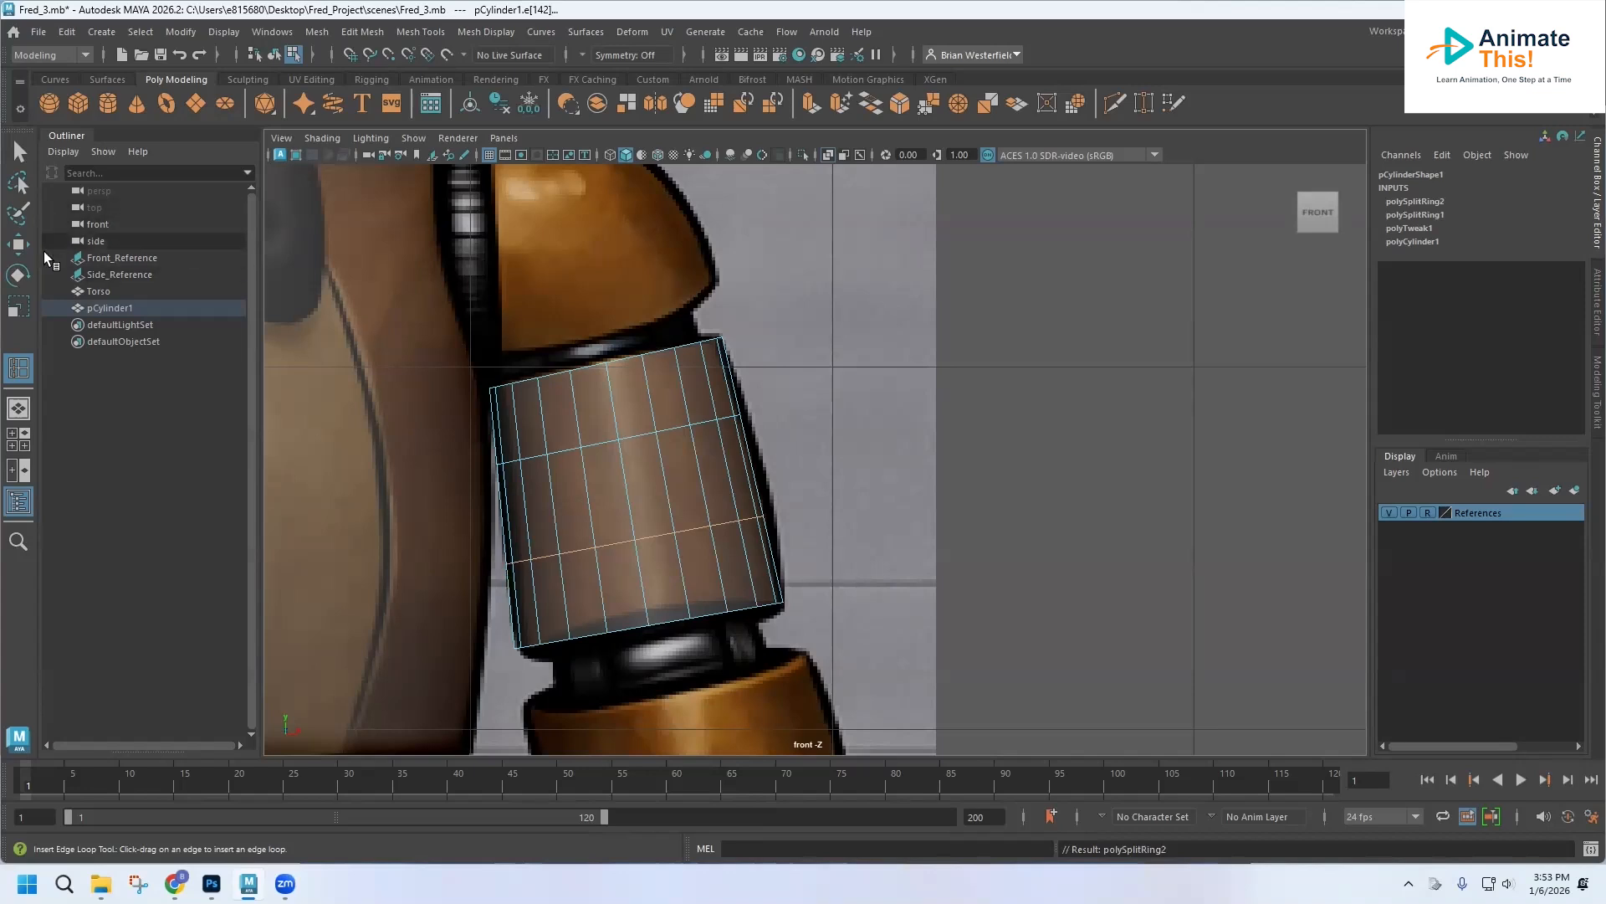
- Scale the lower edge loop uniformly by about 1.07 and shift it to about X 1.465, Y 4.523 to match the arm's bulge
click(18, 156)
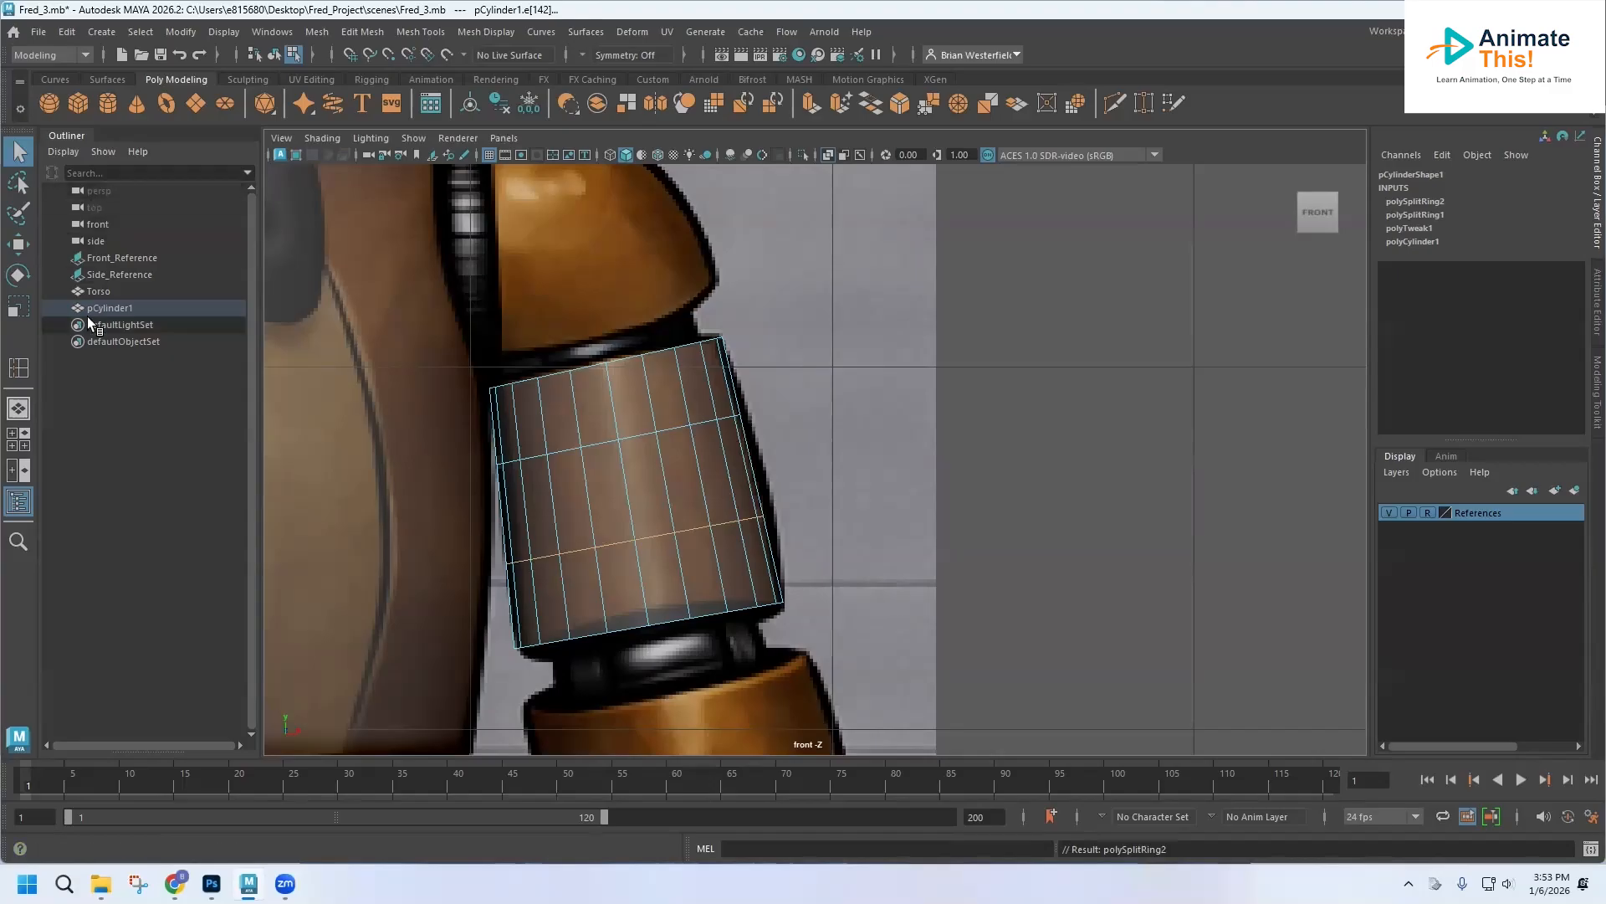
key(r)
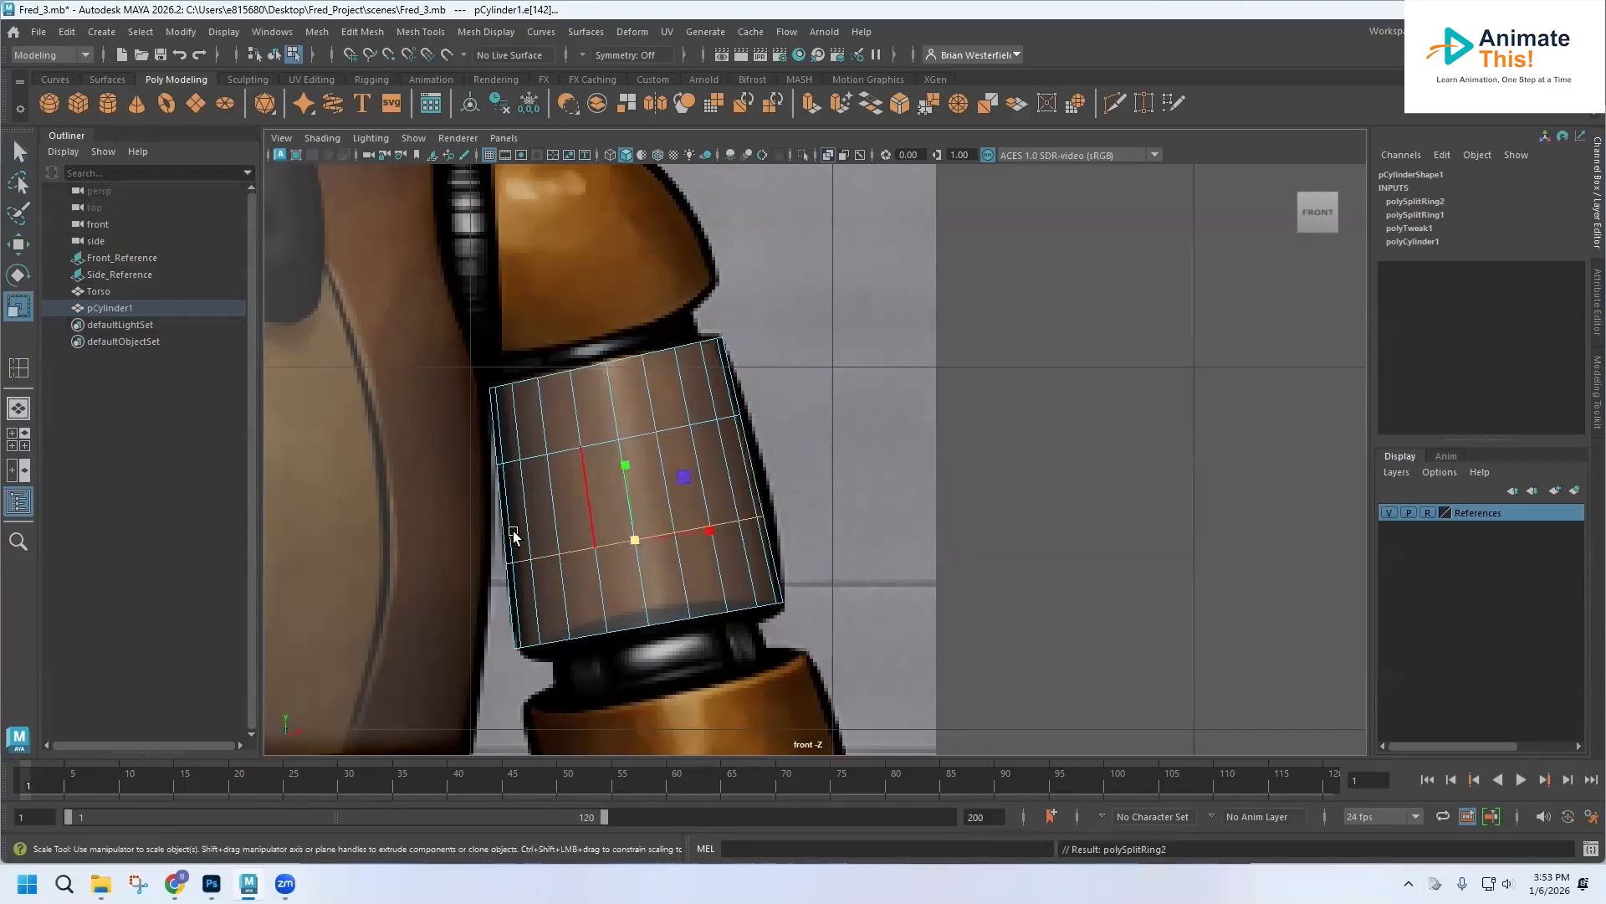
click(570, 554)
click(18, 153)
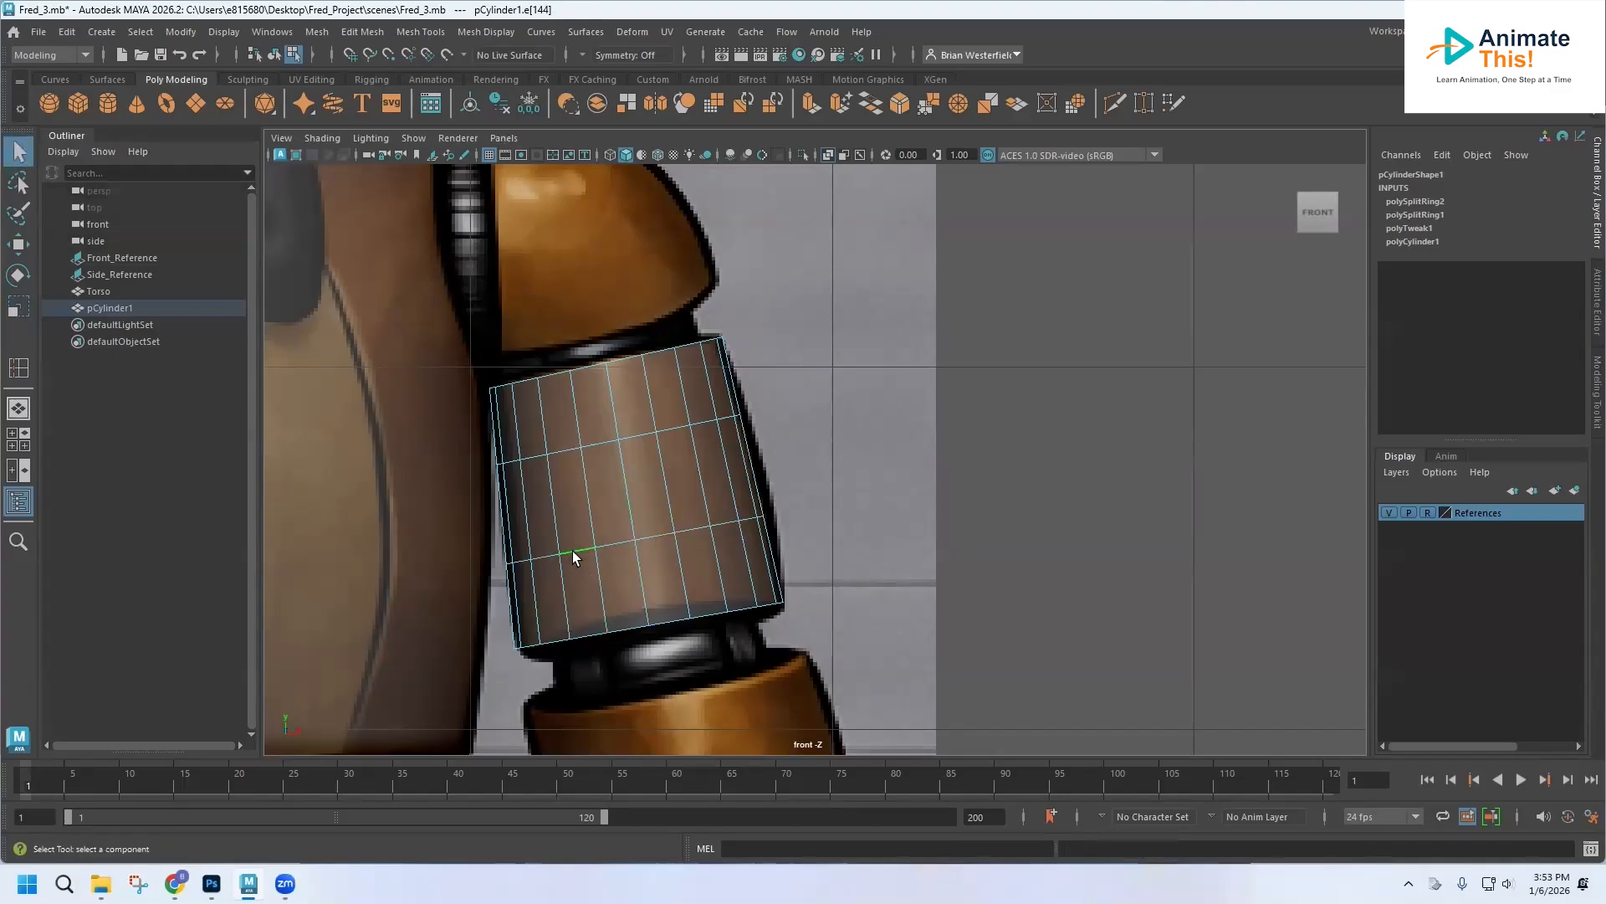
right_drag(622, 384, 618, 341)
click(615, 545)
click(18, 307)
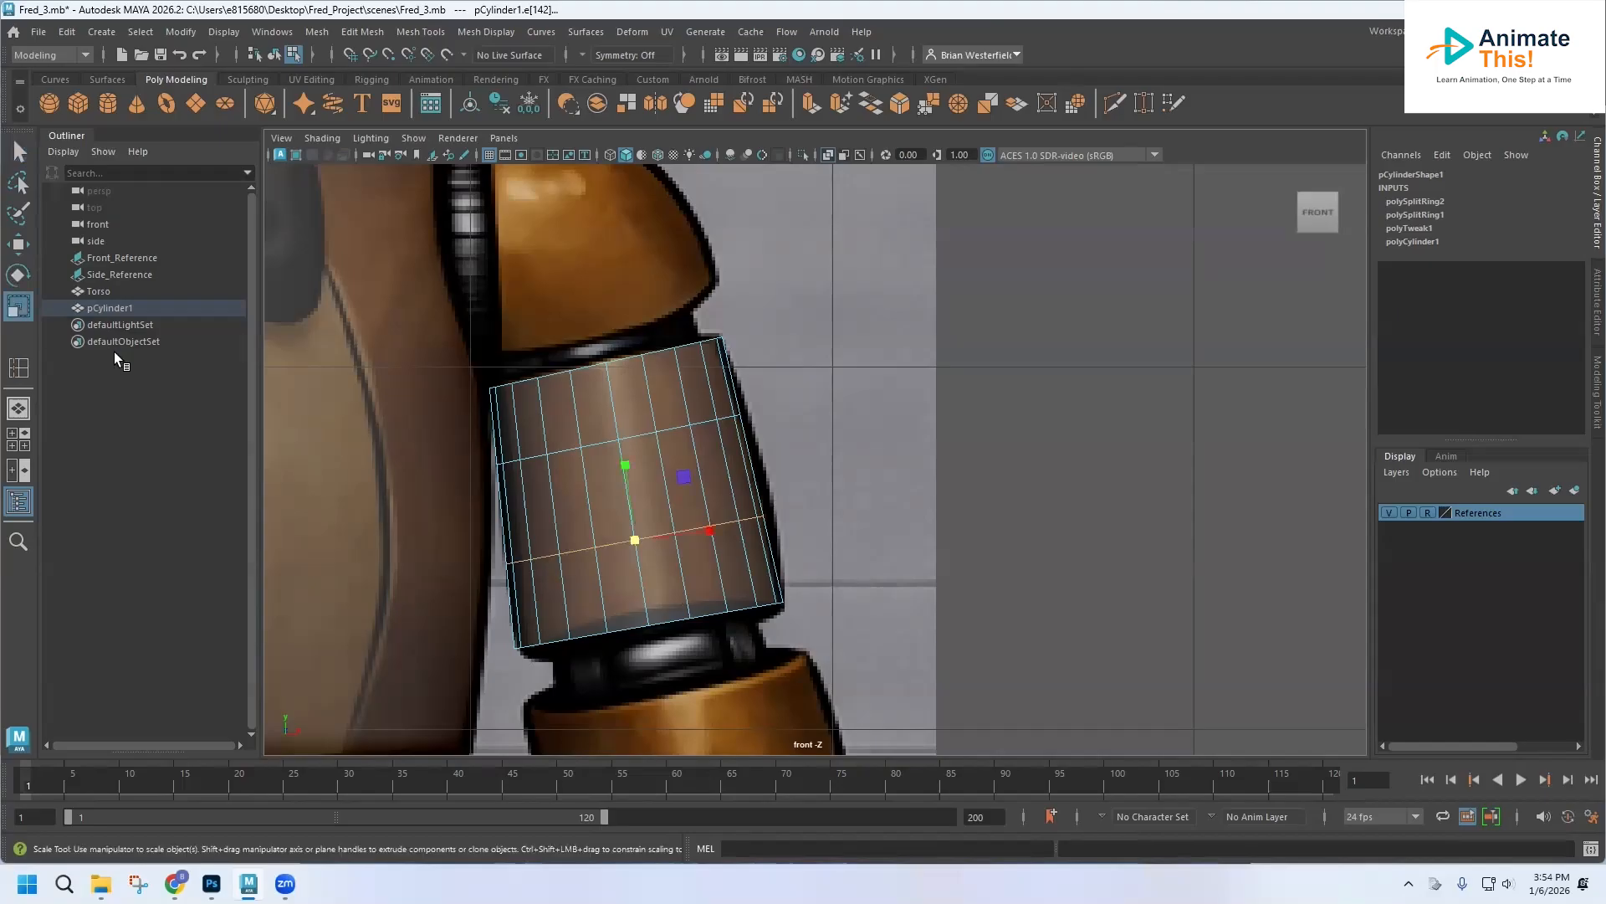
drag(635, 538, 648, 540)
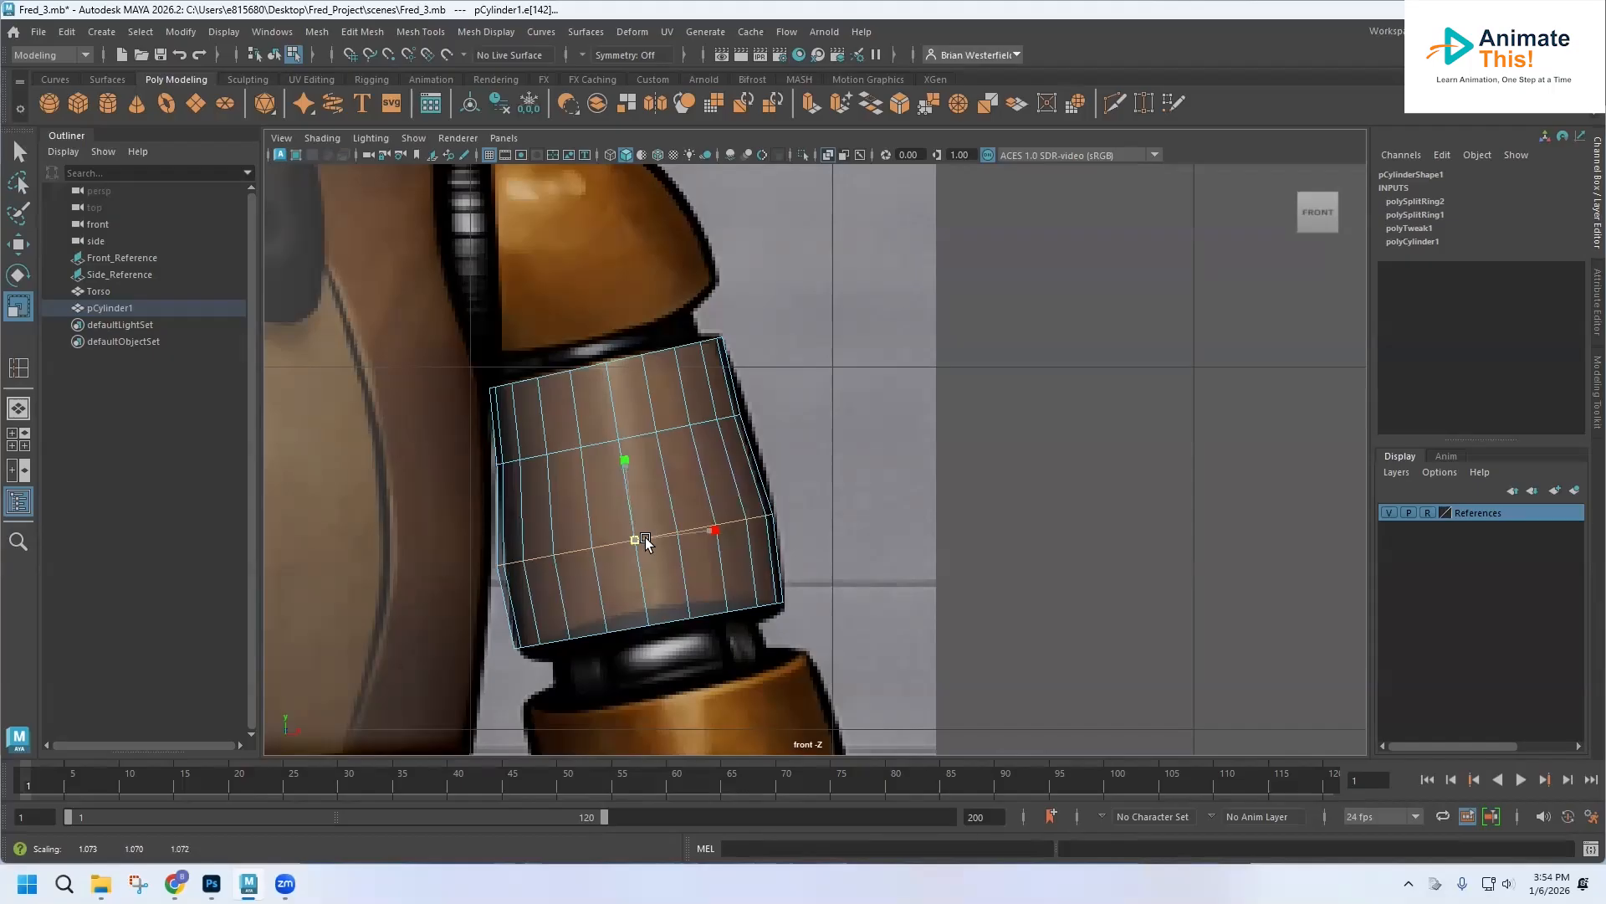
key(w)
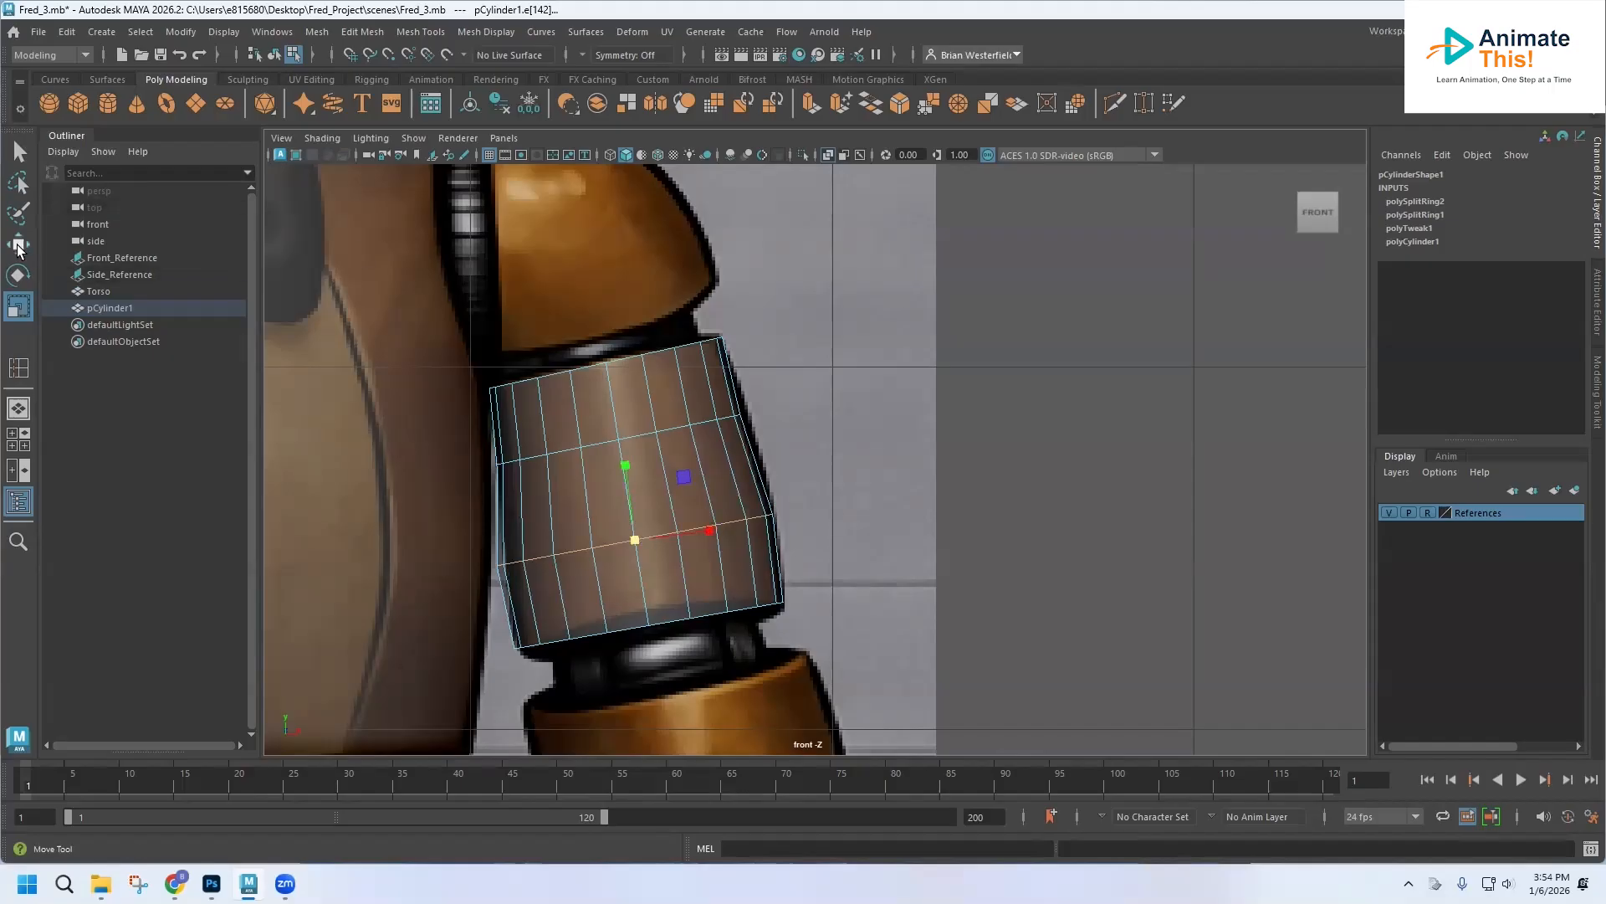
drag(719, 539, 720, 538)
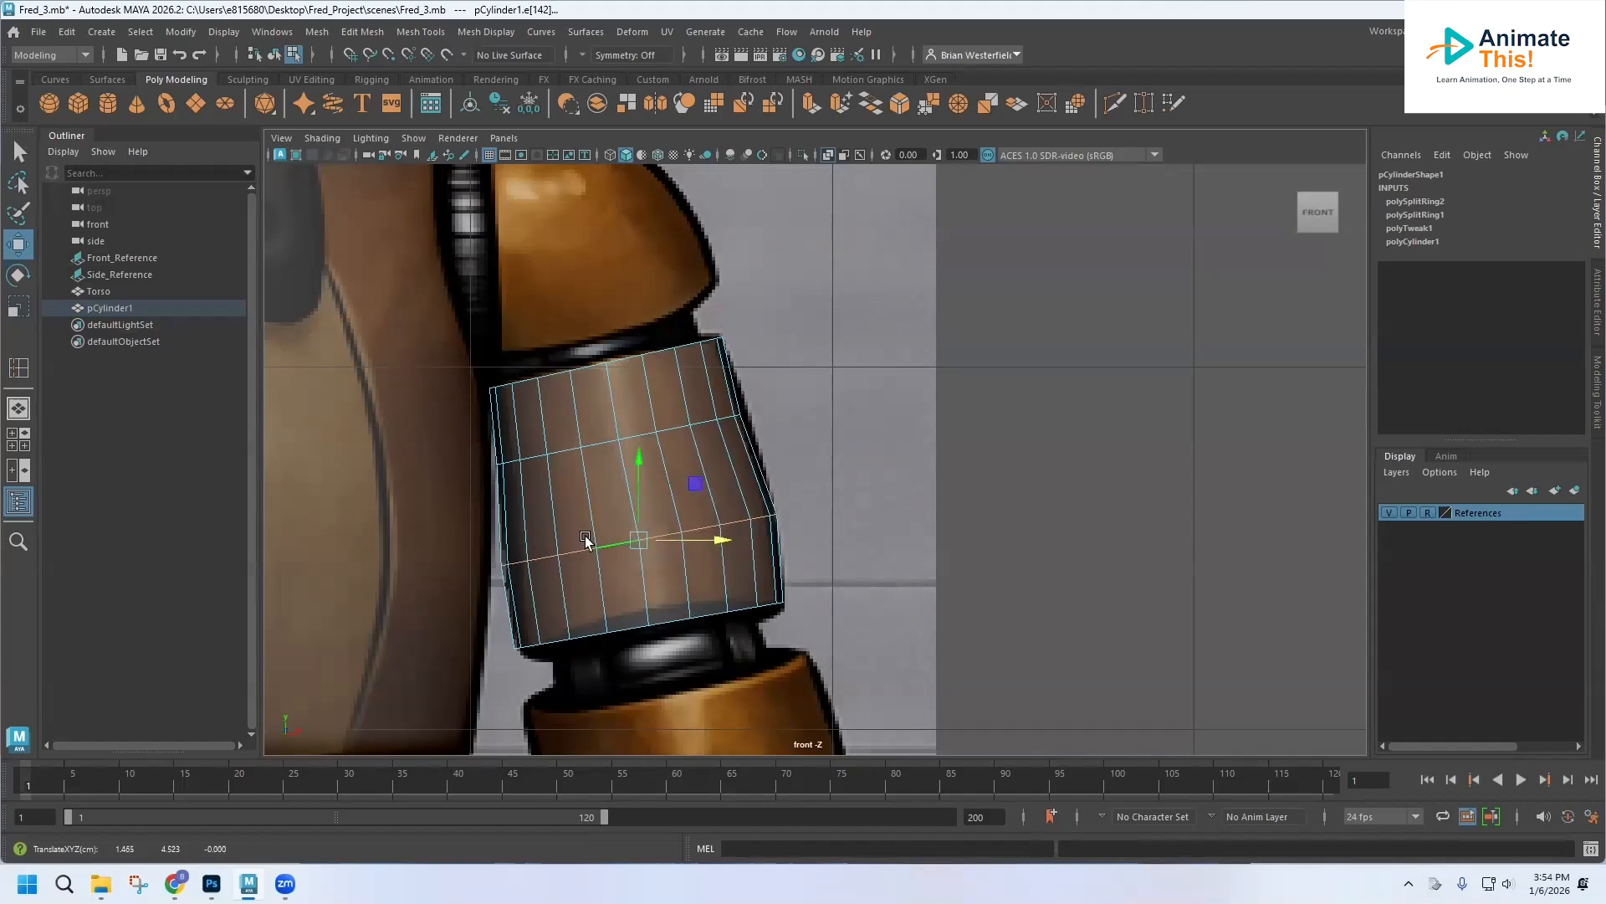
- Select the upper edge loop, then reposition and slightly widen it to follow the reference arm's outline
drag(479, 479, 837, 398)
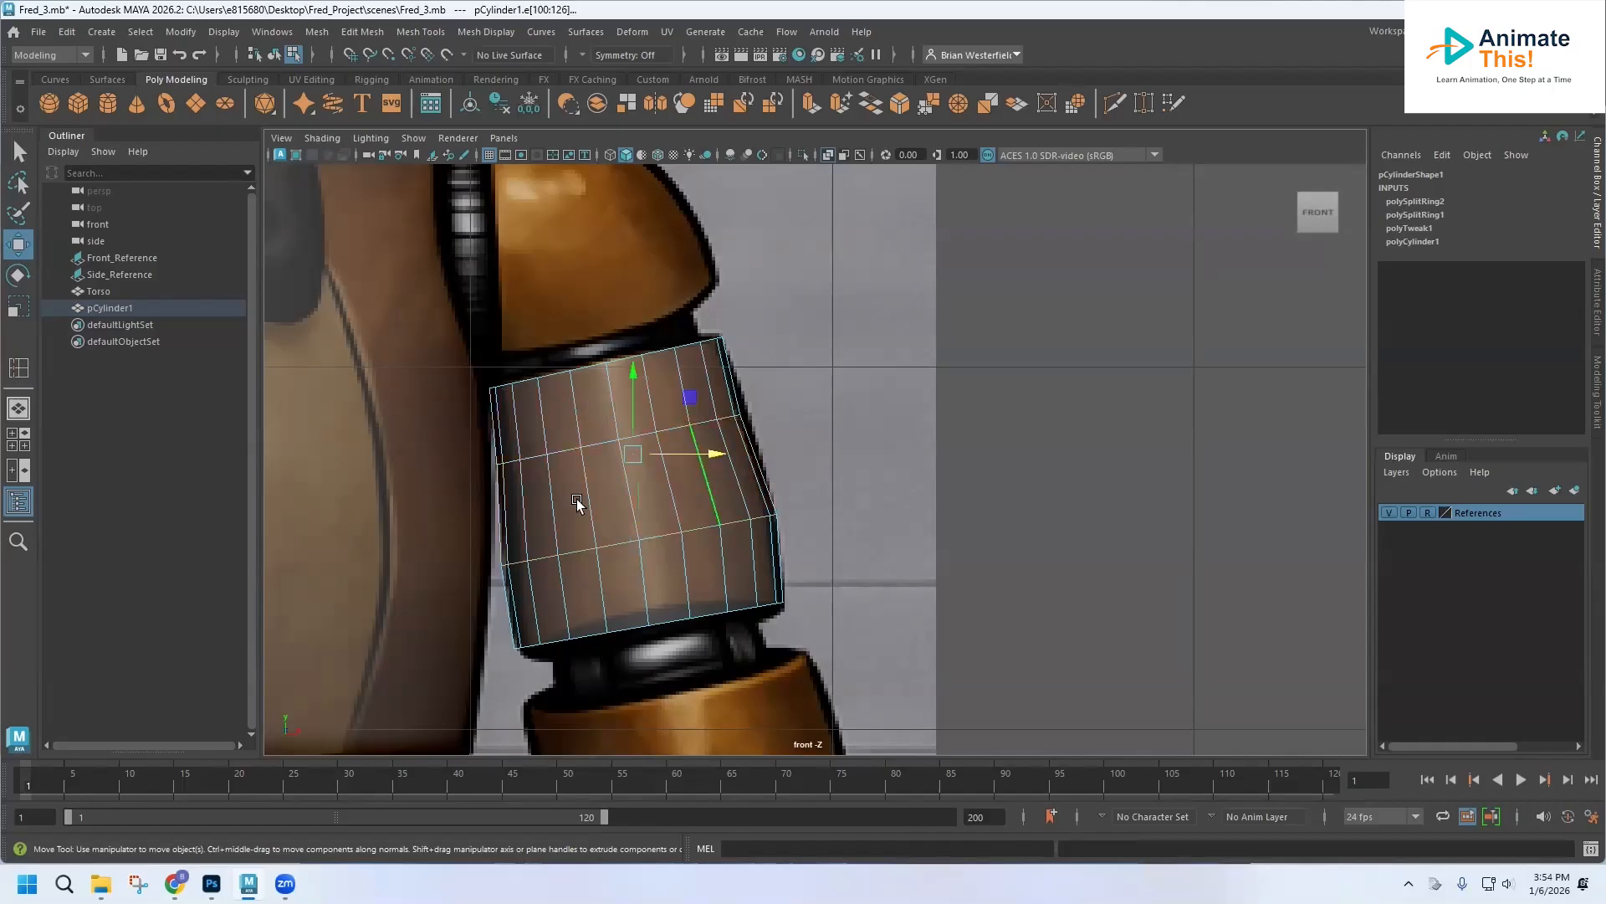
click(569, 452)
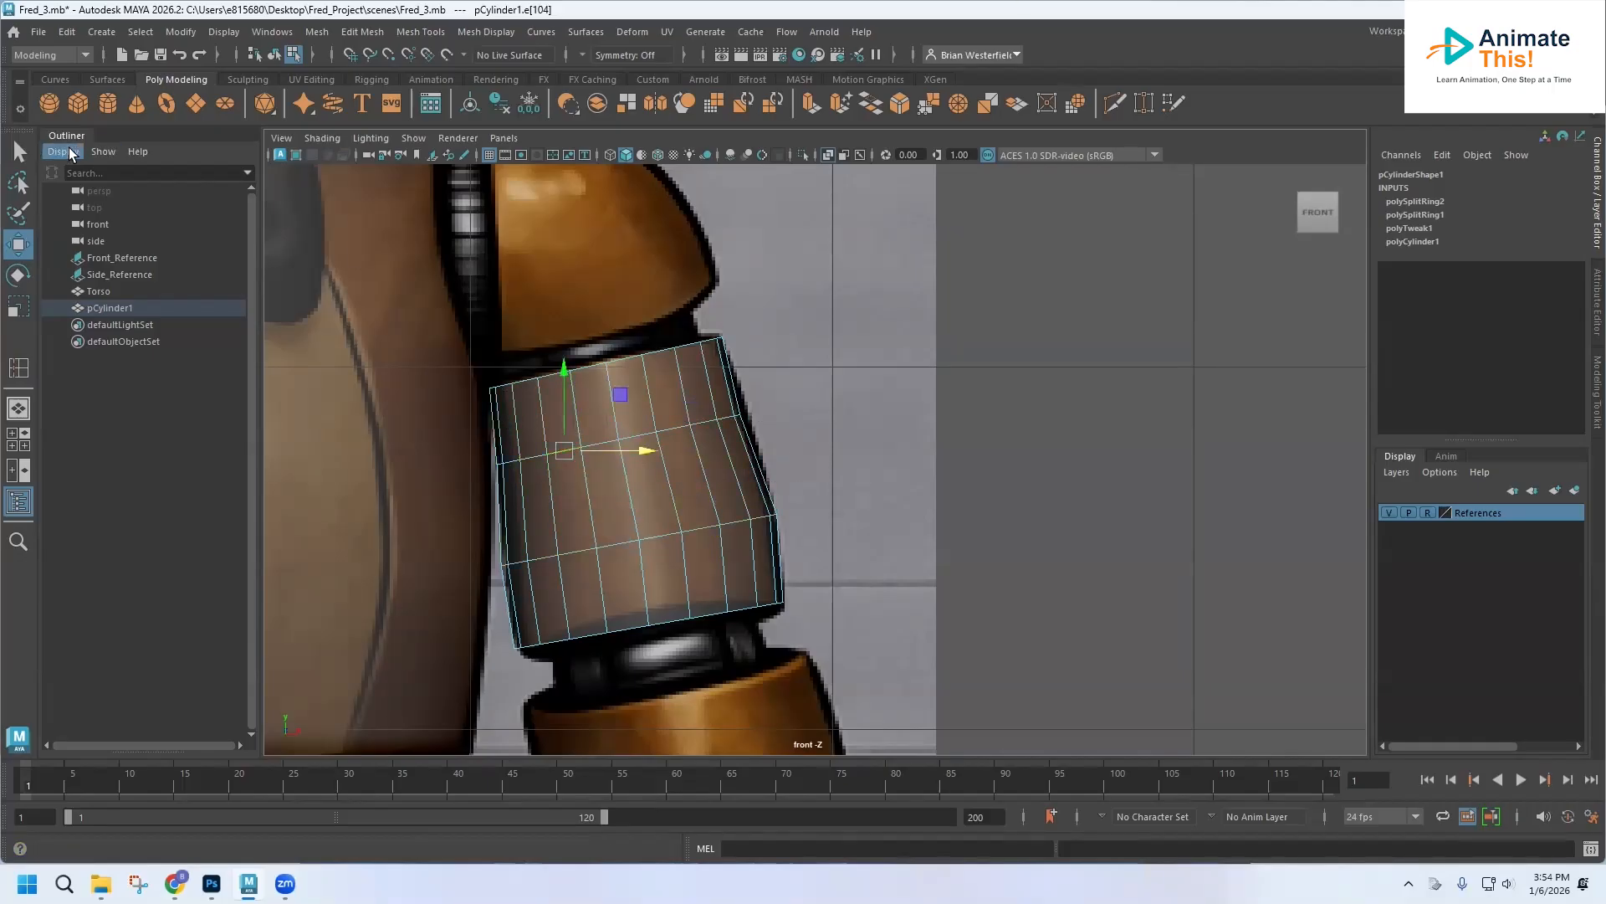
click(25, 149)
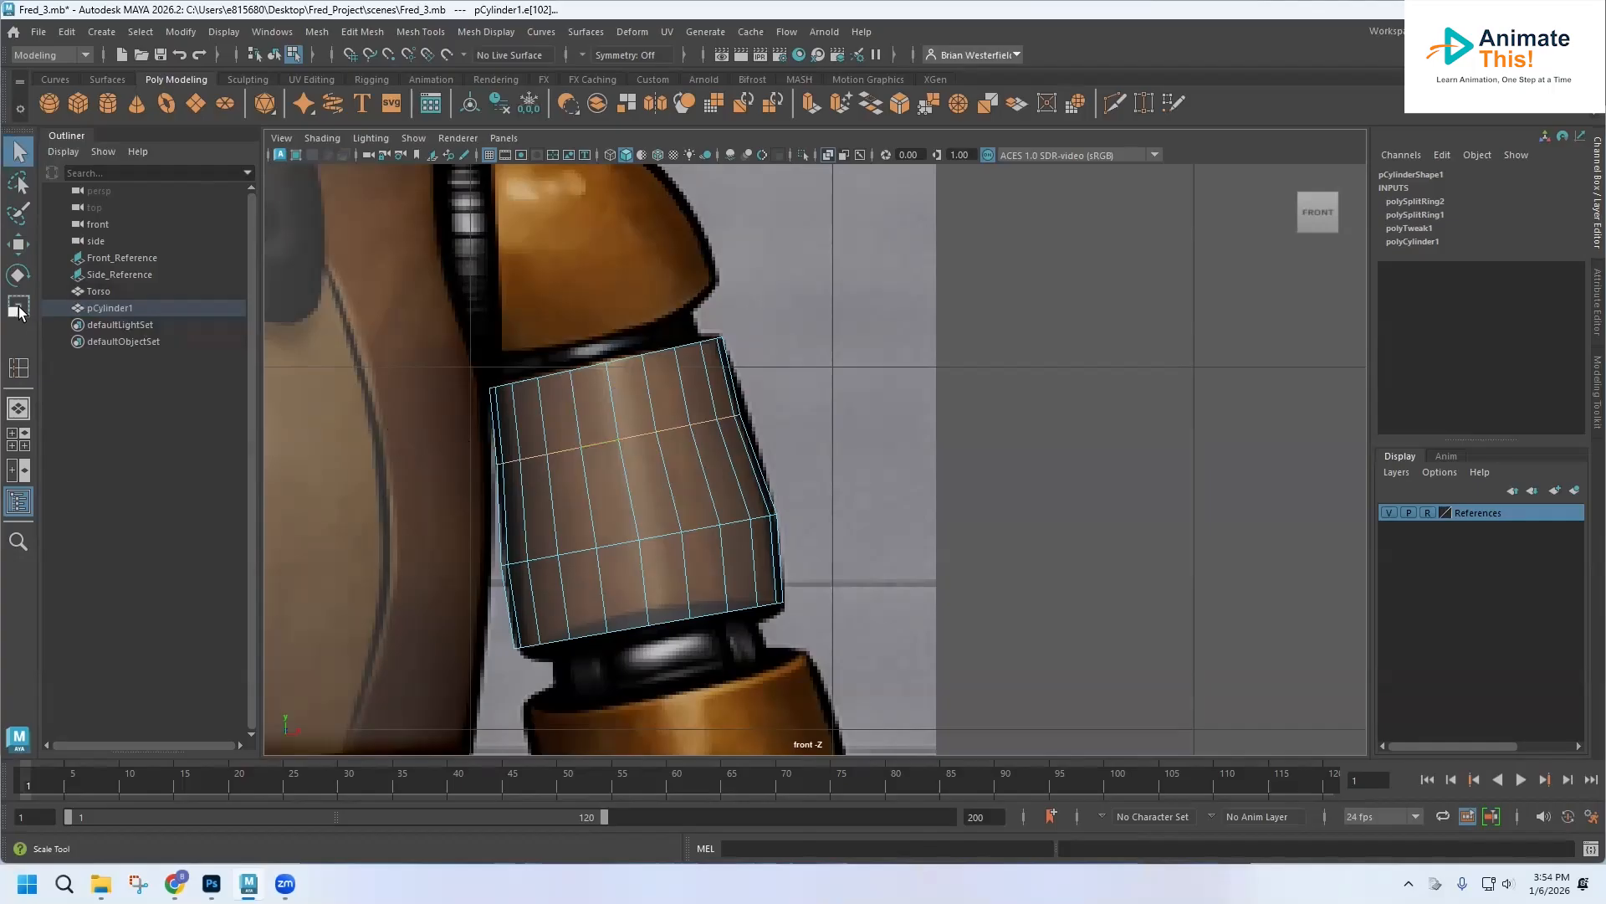
click(18, 244)
drag(692, 439, 703, 442)
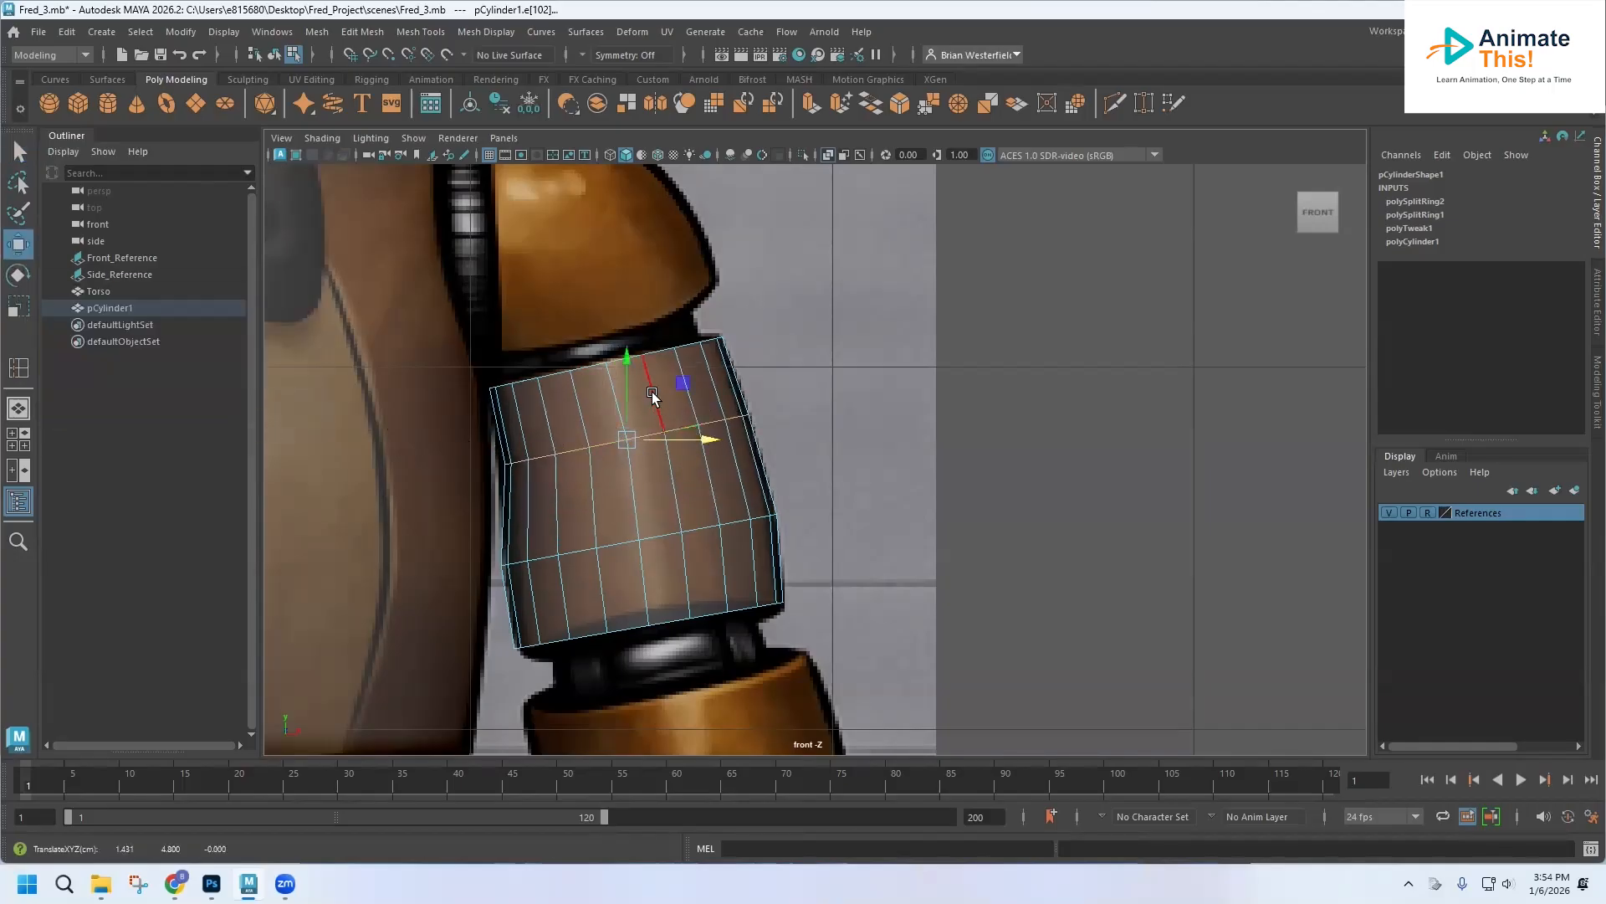
drag(628, 358, 624, 351)
drag(704, 435, 630, 435)
key(r)
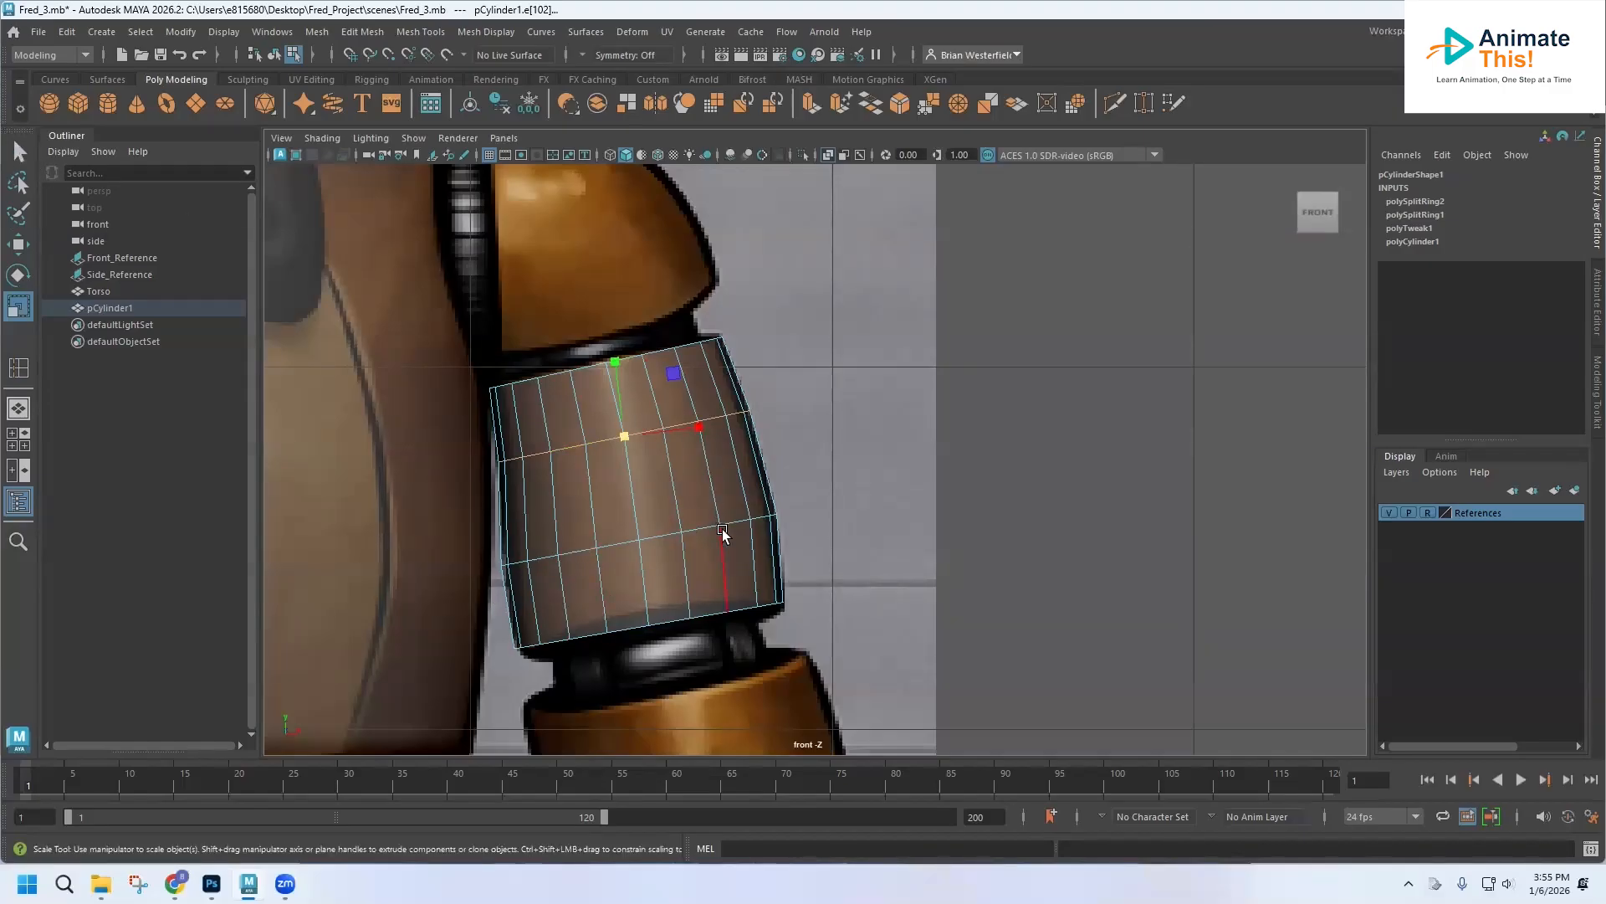
- In the side view, move the whole upper arm cylinder onto the reference arm, at about Z -0.319
key(space)
key(space)
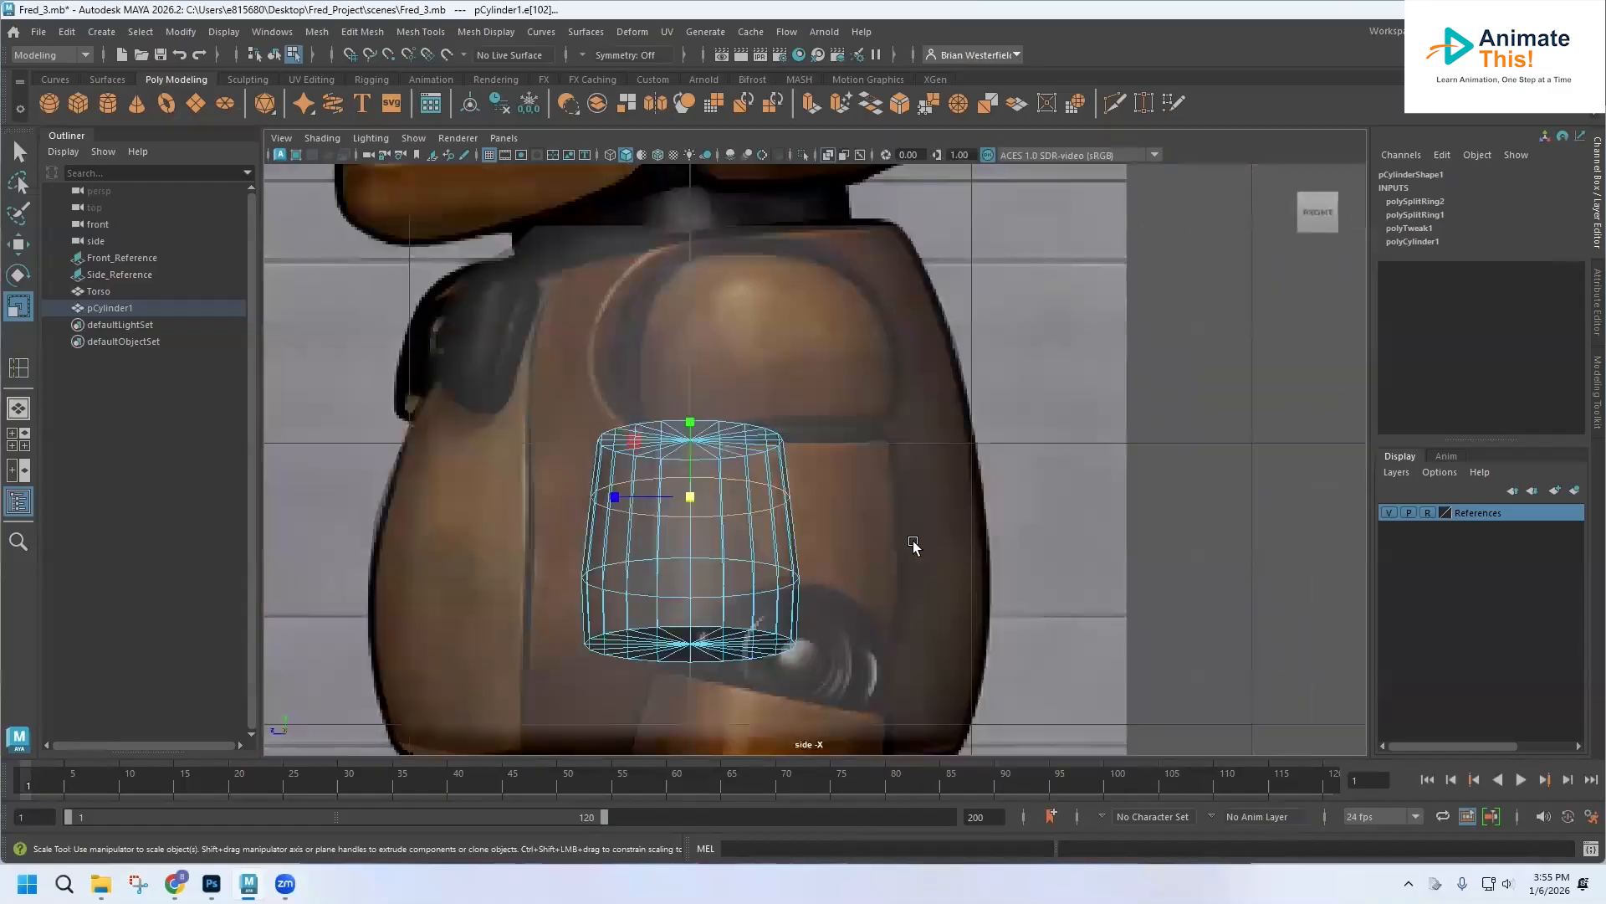
alt+middle_drag(868, 524, 764, 450)
right_drag(641, 450, 718, 367)
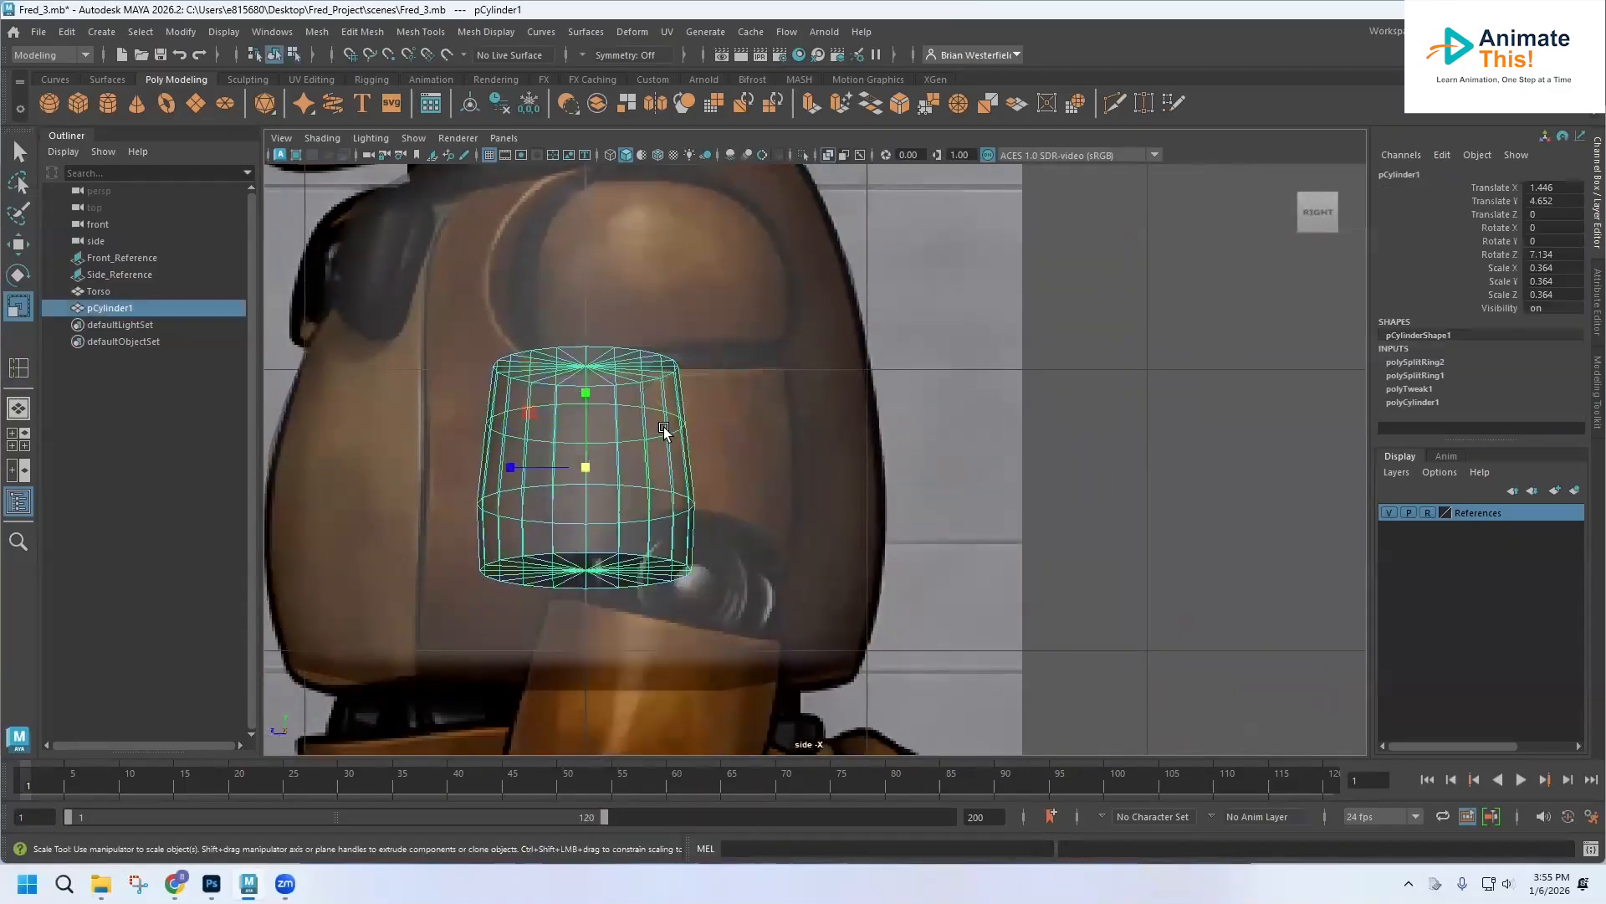
click(19, 244)
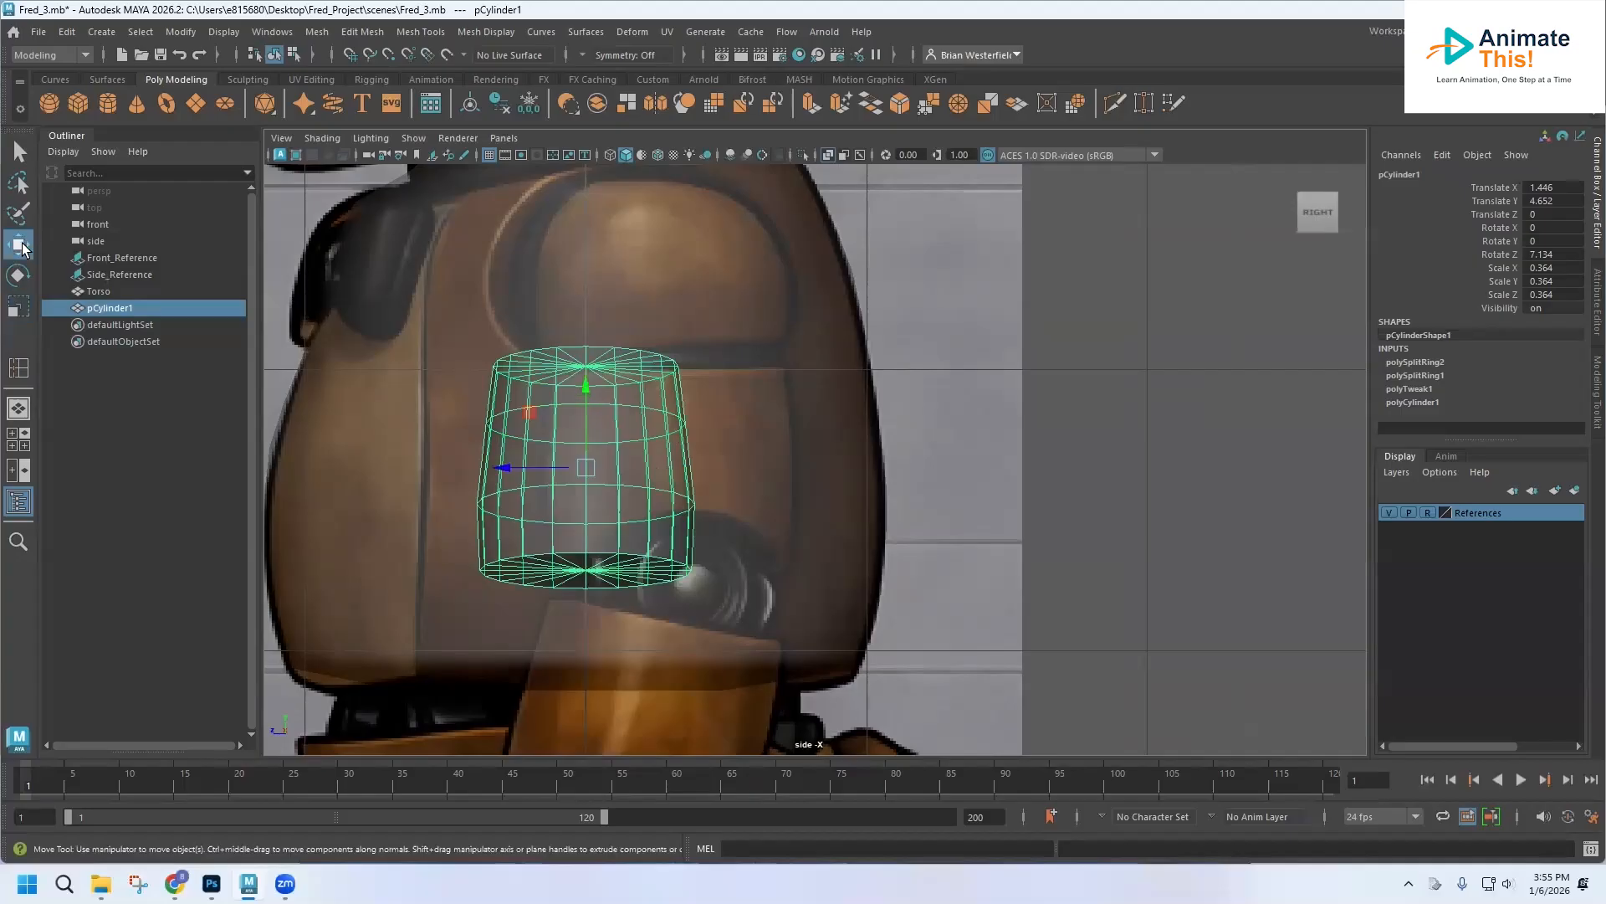
right_drag(587, 386, 655, 364)
drag(505, 469, 596, 487)
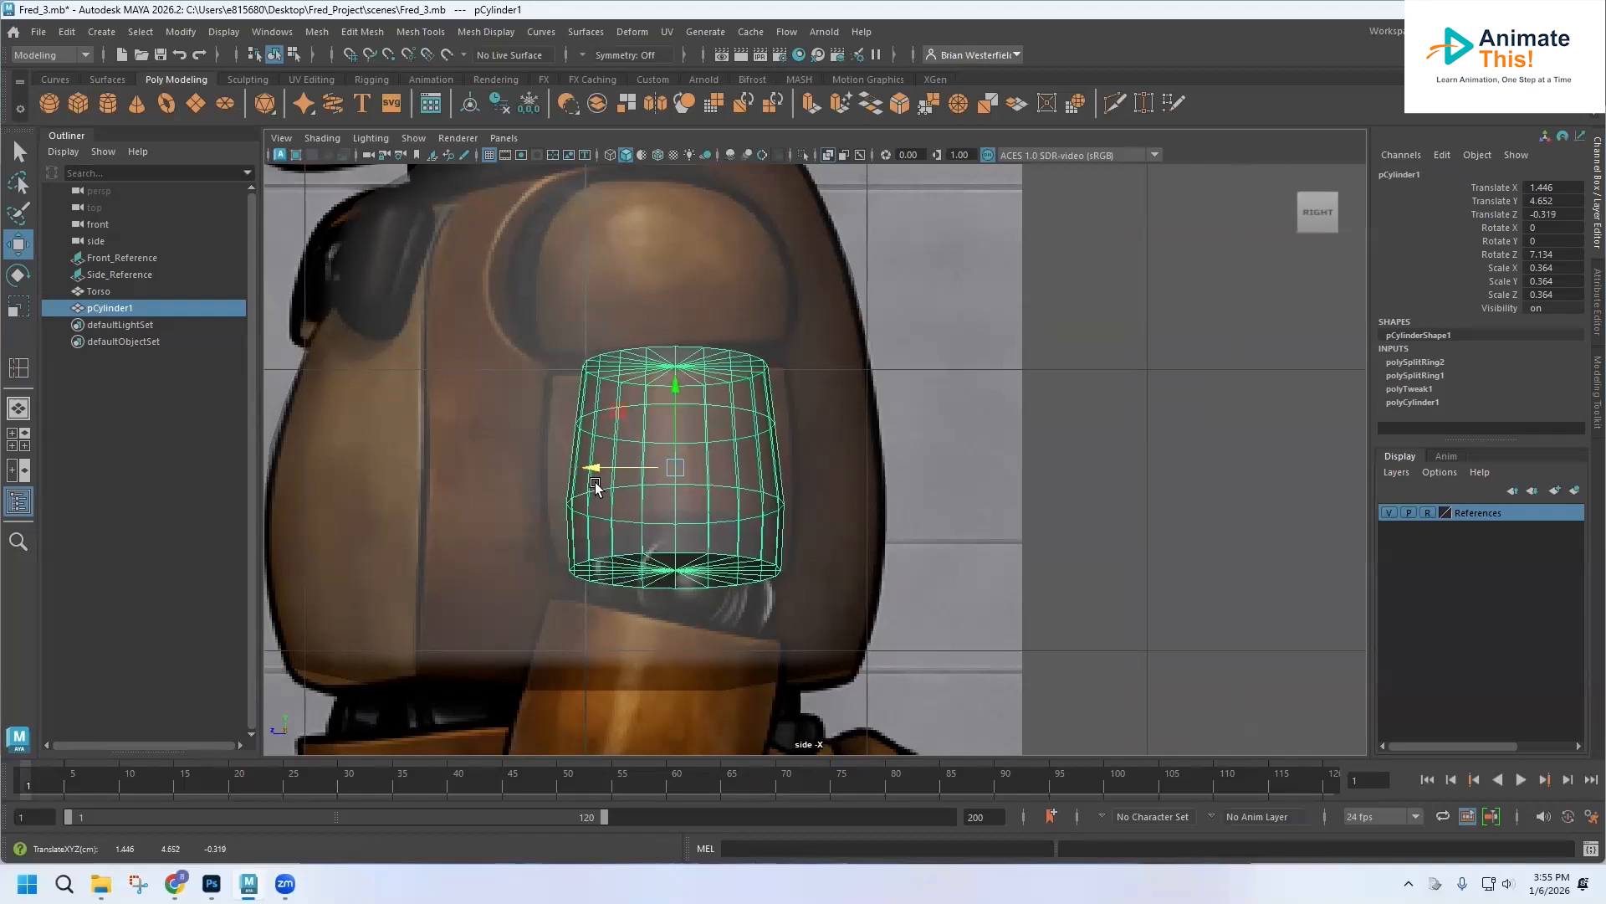
- Turn off X-Ray shading in the side view
scroll(754, 428, up, 1)
scroll(755, 428, up, 1)
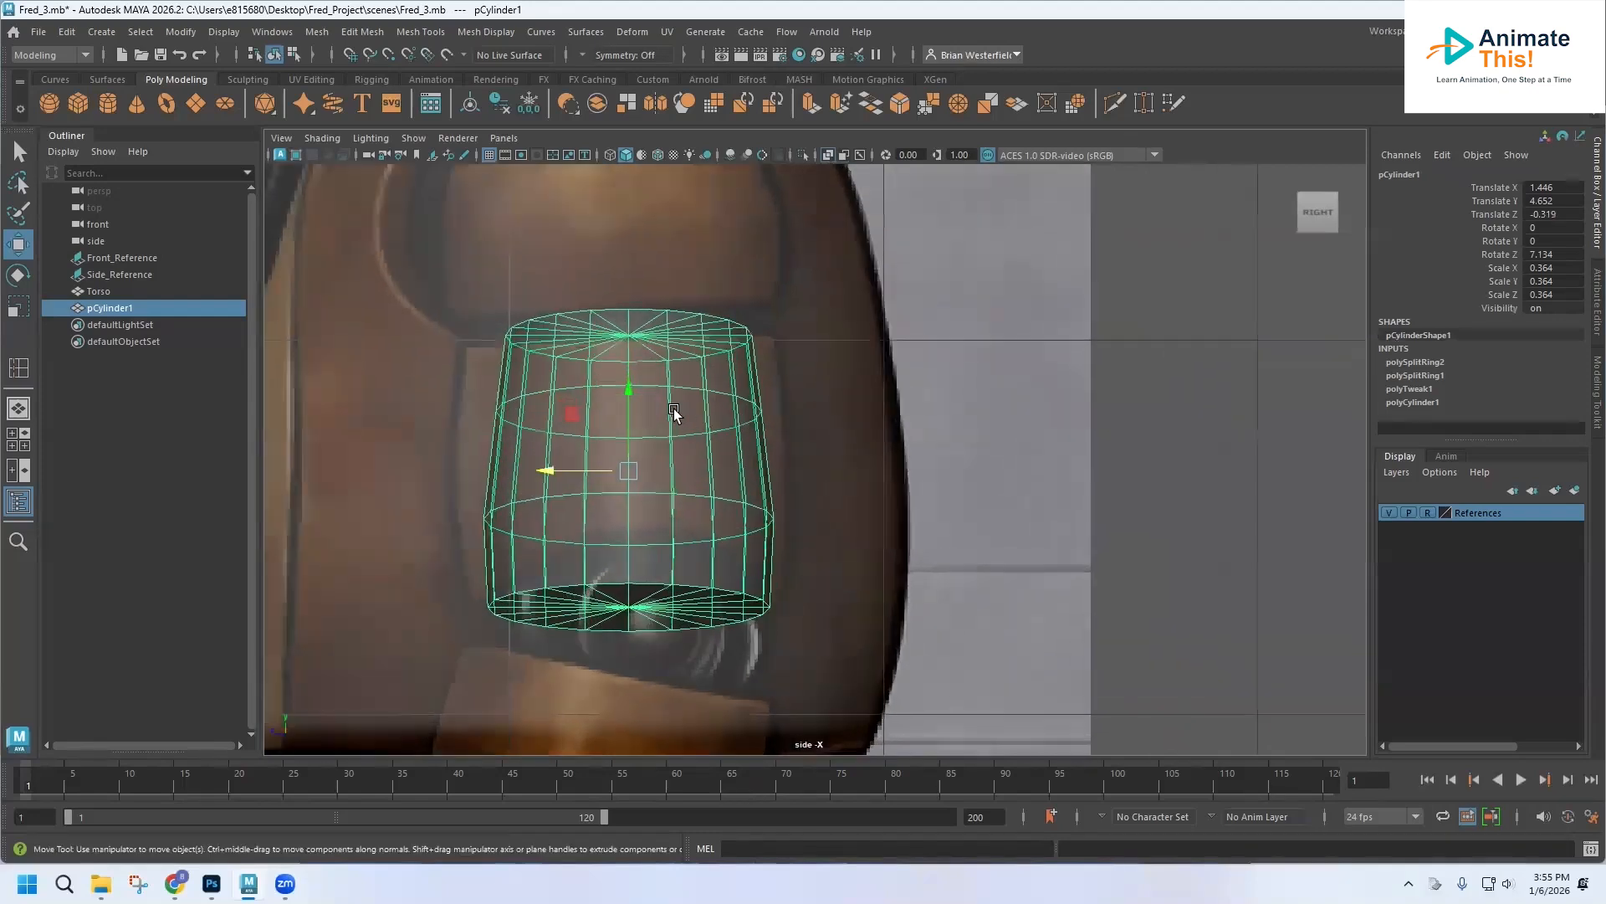
click(323, 138)
click(335, 308)
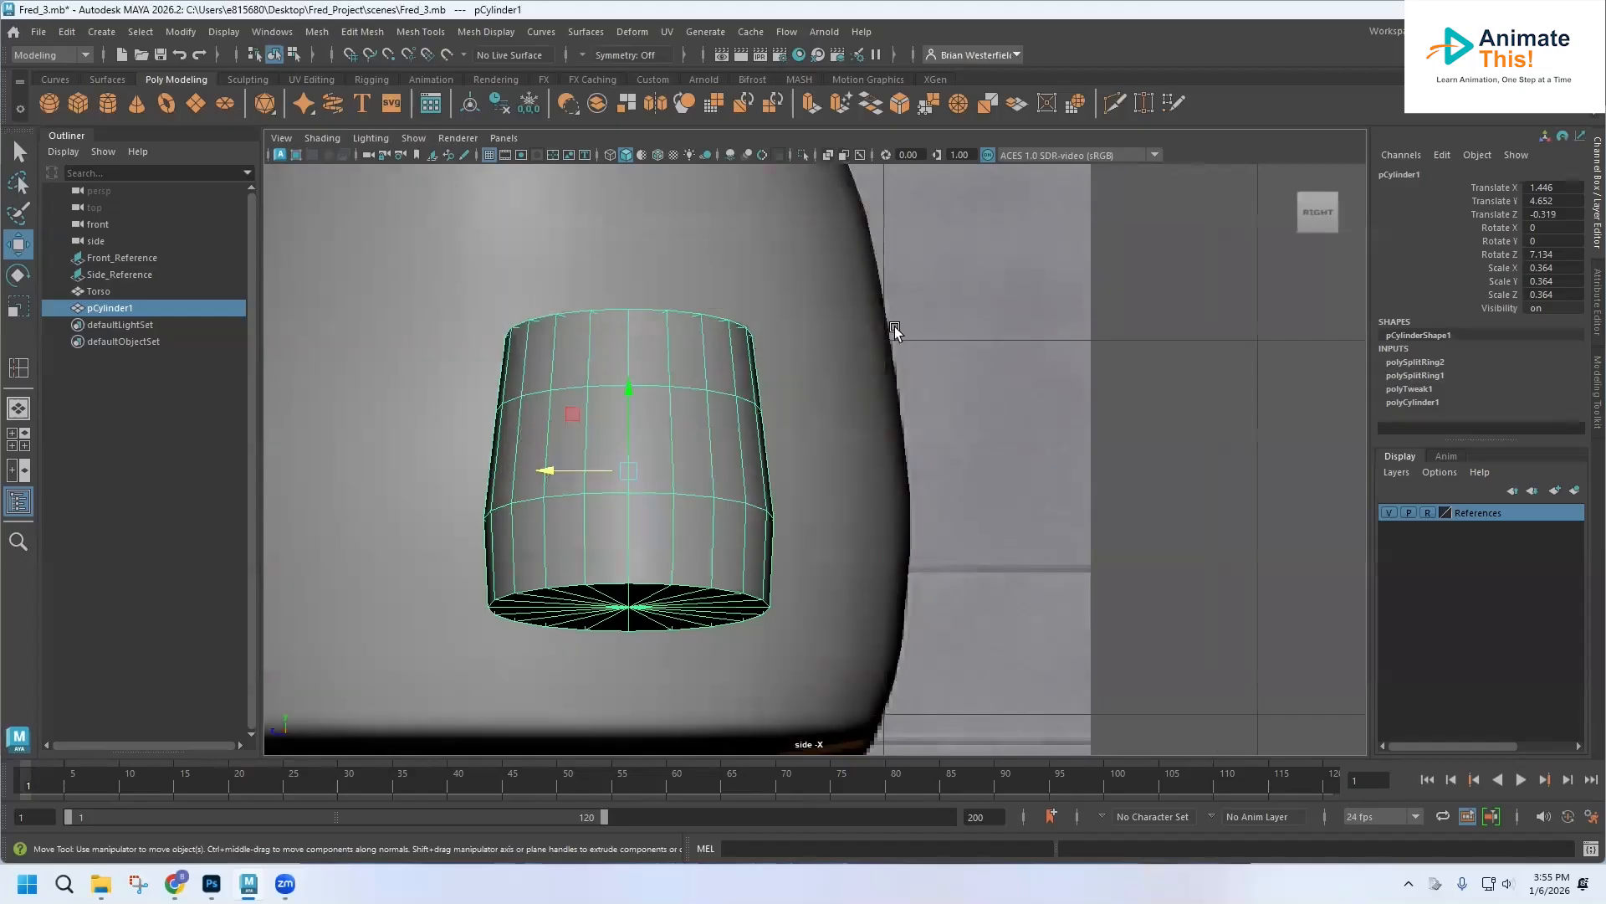
- Turn on X-Ray shading in the side view and enlarge that view around the upper arm cylinder
key(space)
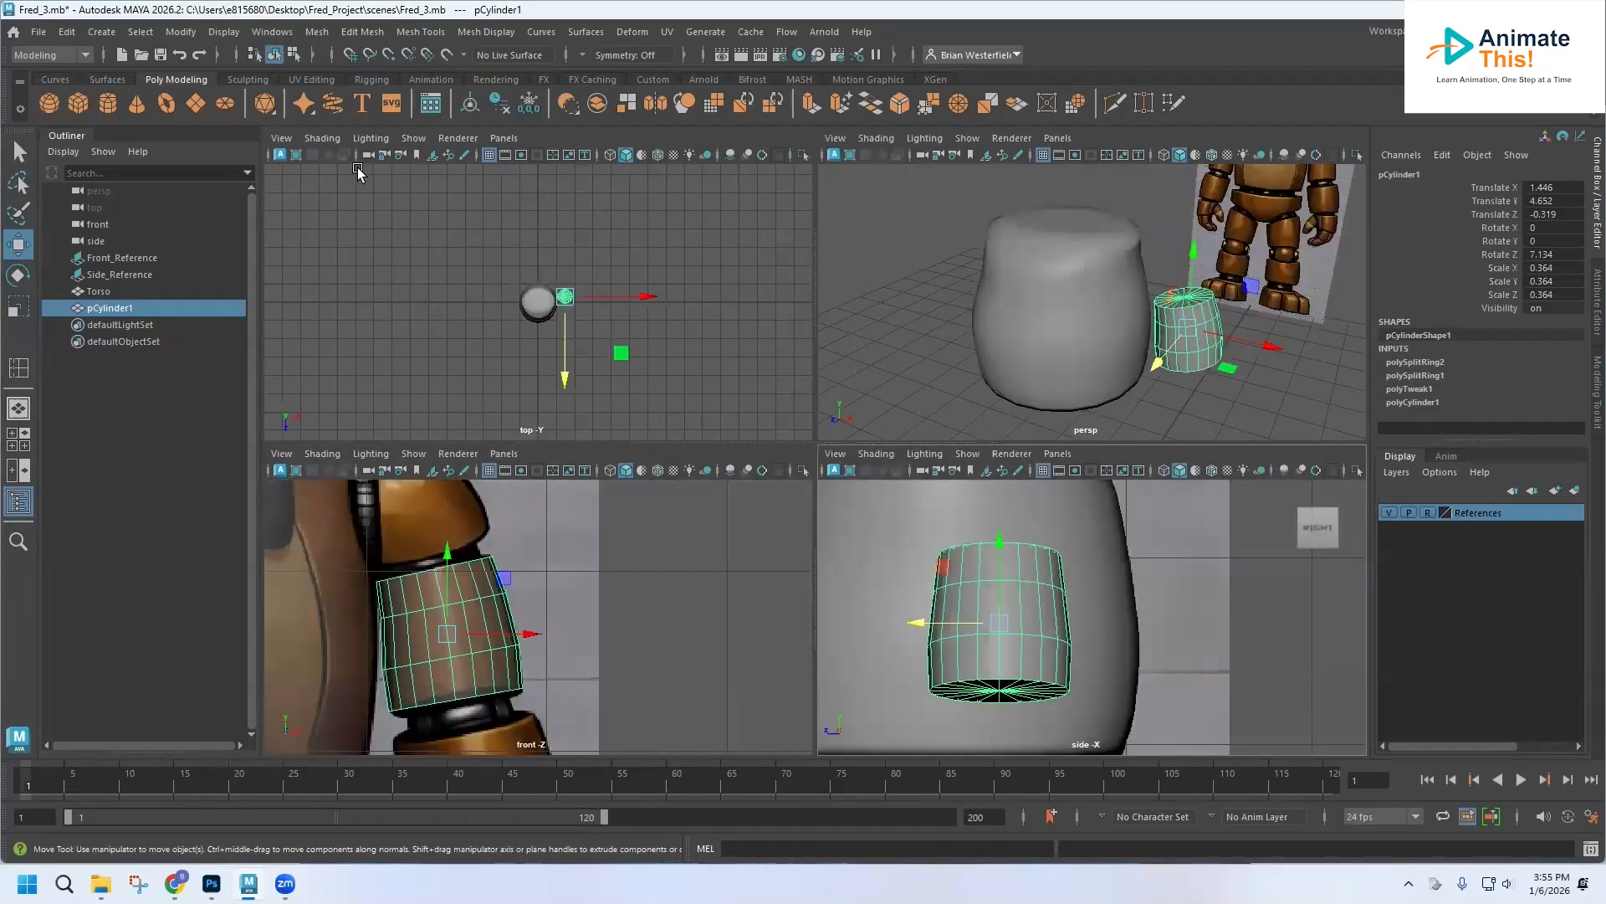
click(877, 454)
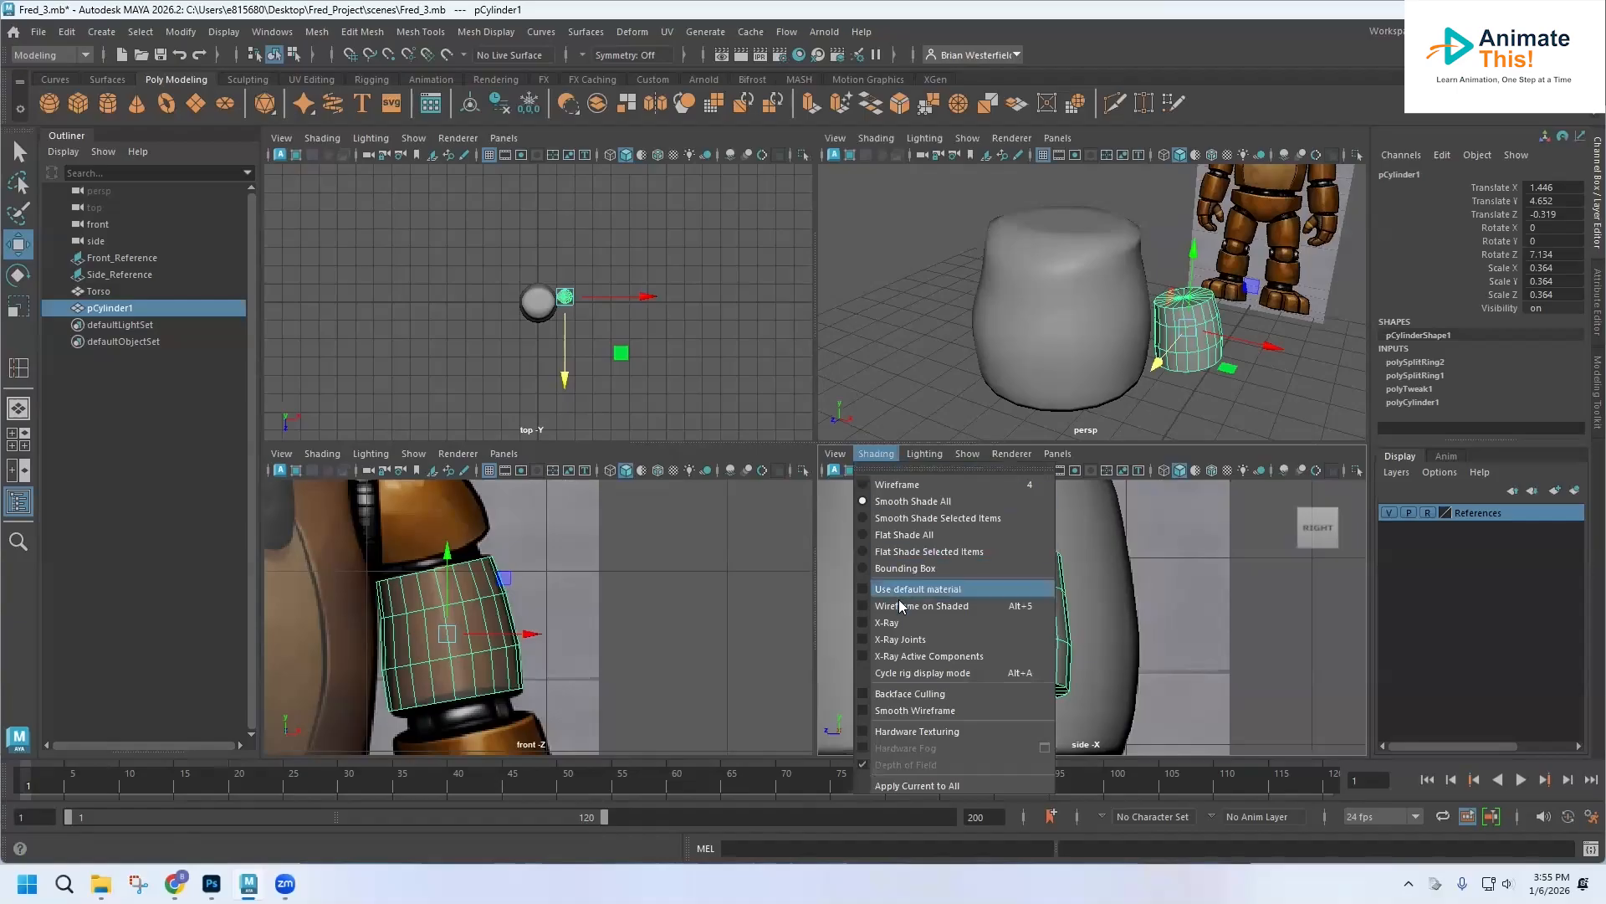
click(887, 623)
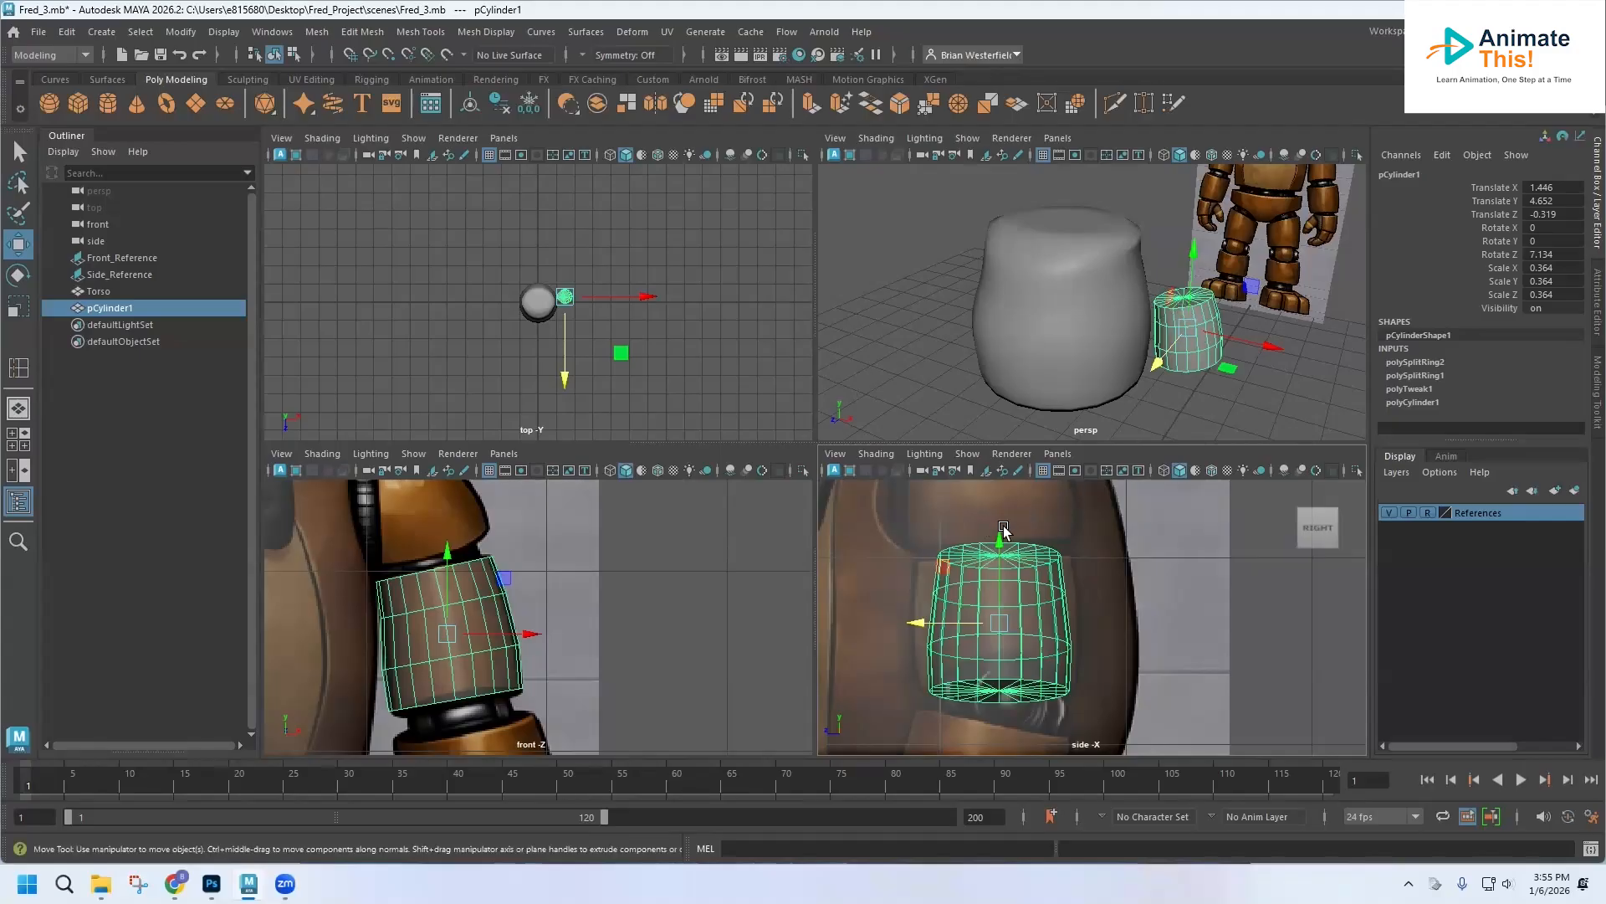
scroll(988, 542, up, 2)
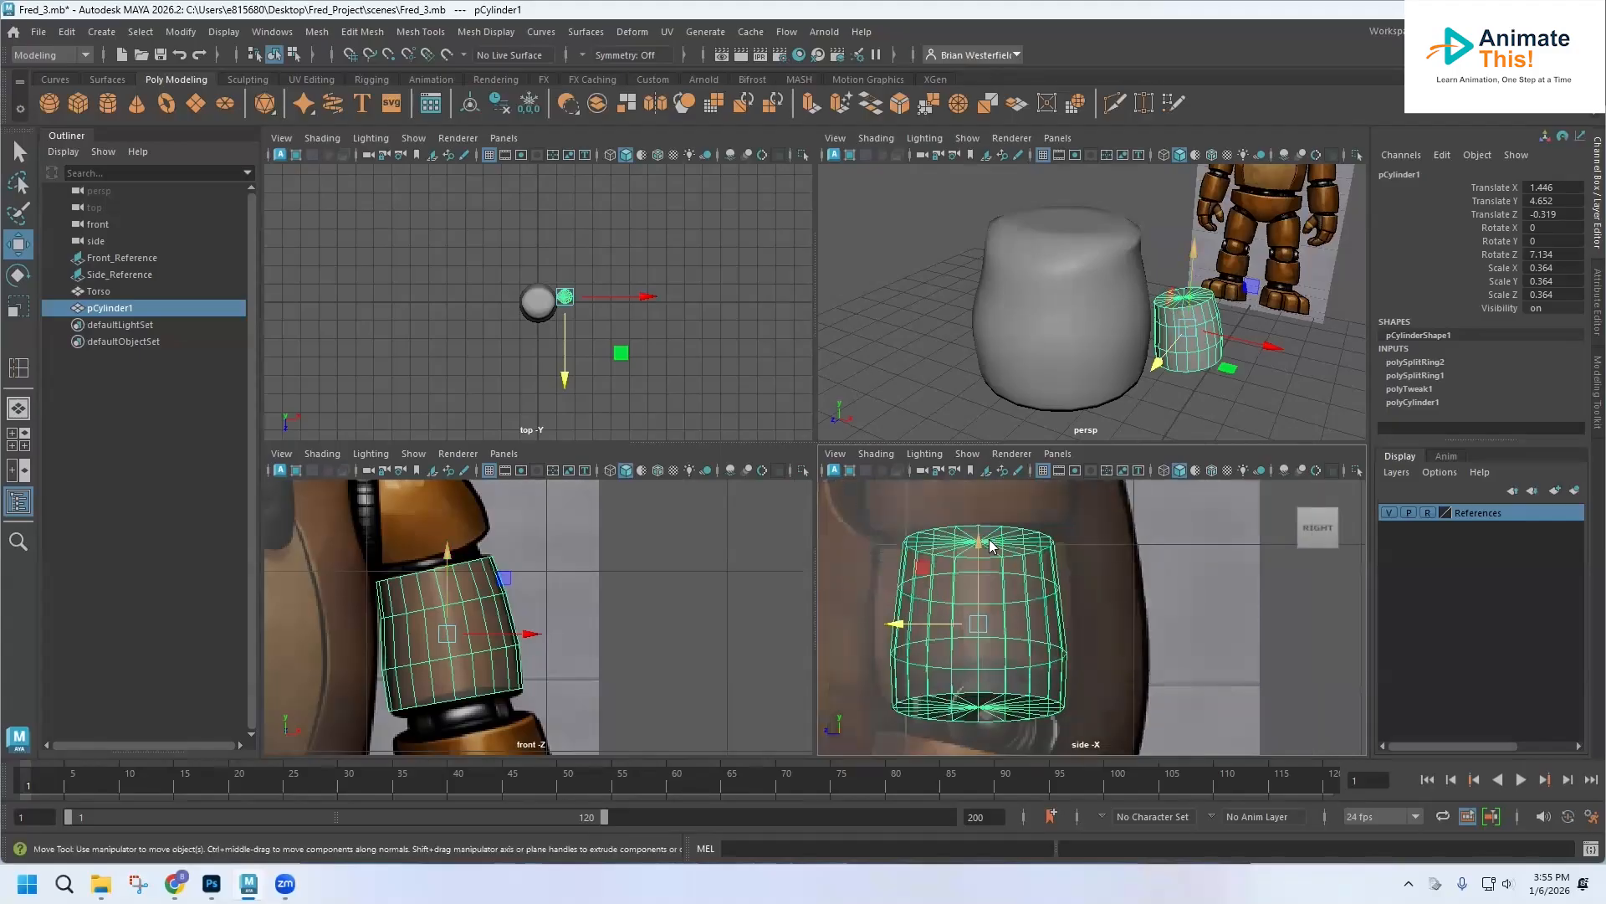
key(space)
scroll(717, 456, up, 1)
alt+middle_drag(662, 430, 757, 473)
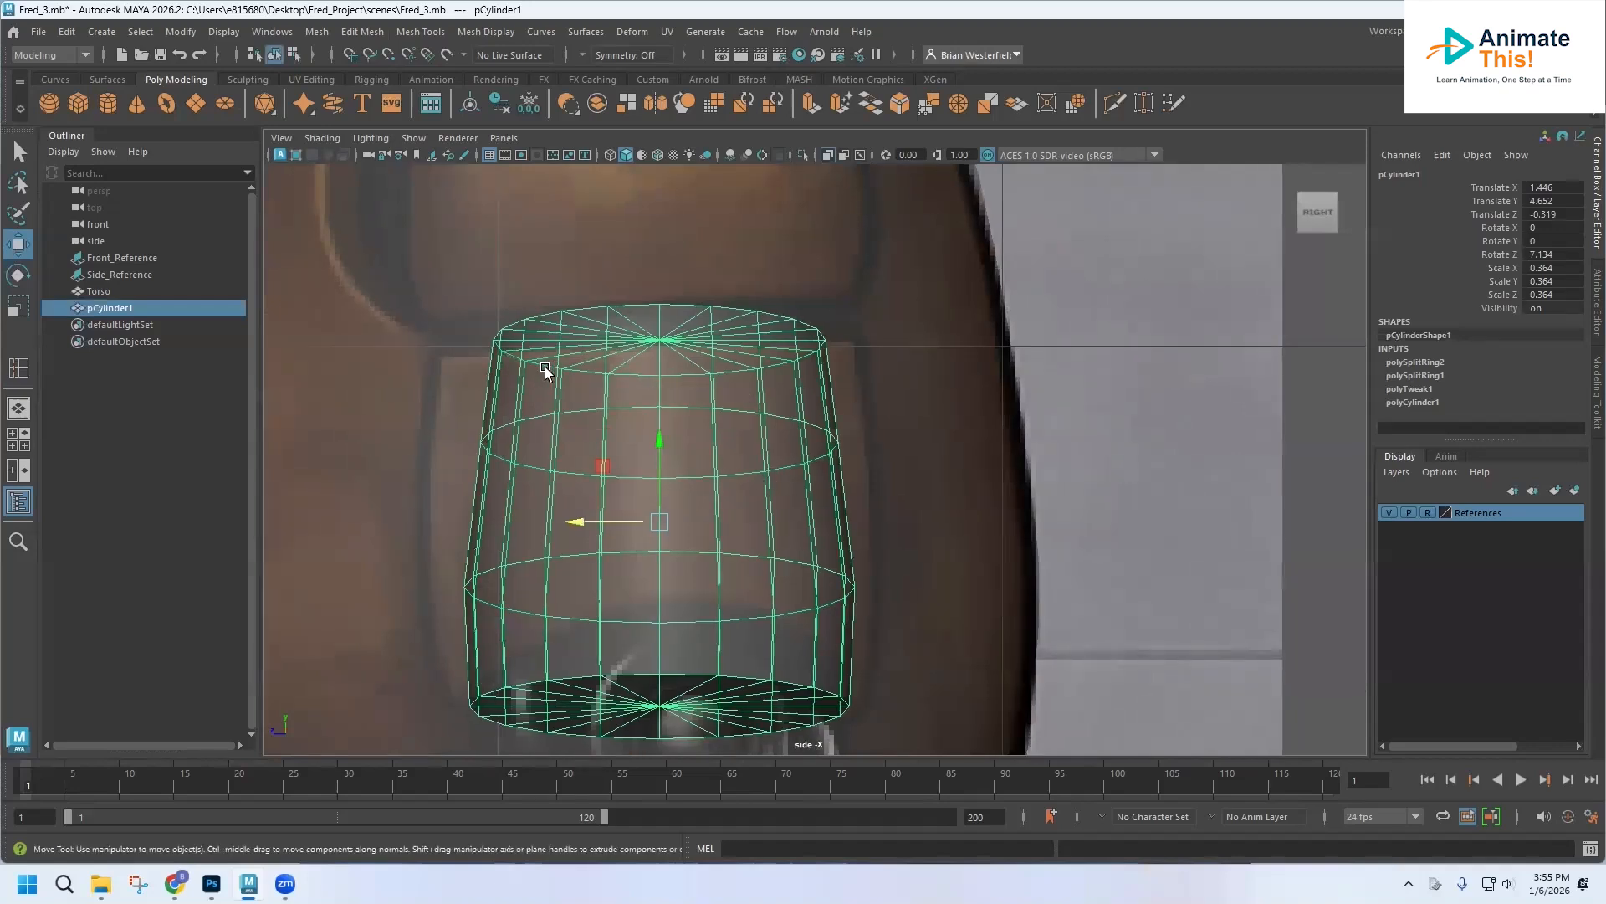
- Select the cylinder's top rim edges, then widen and shift them along Z to match the side reference arm
click(19, 153)
right_drag(674, 372, 670, 333)
click(681, 381)
click(688, 376)
shift+click(643, 375)
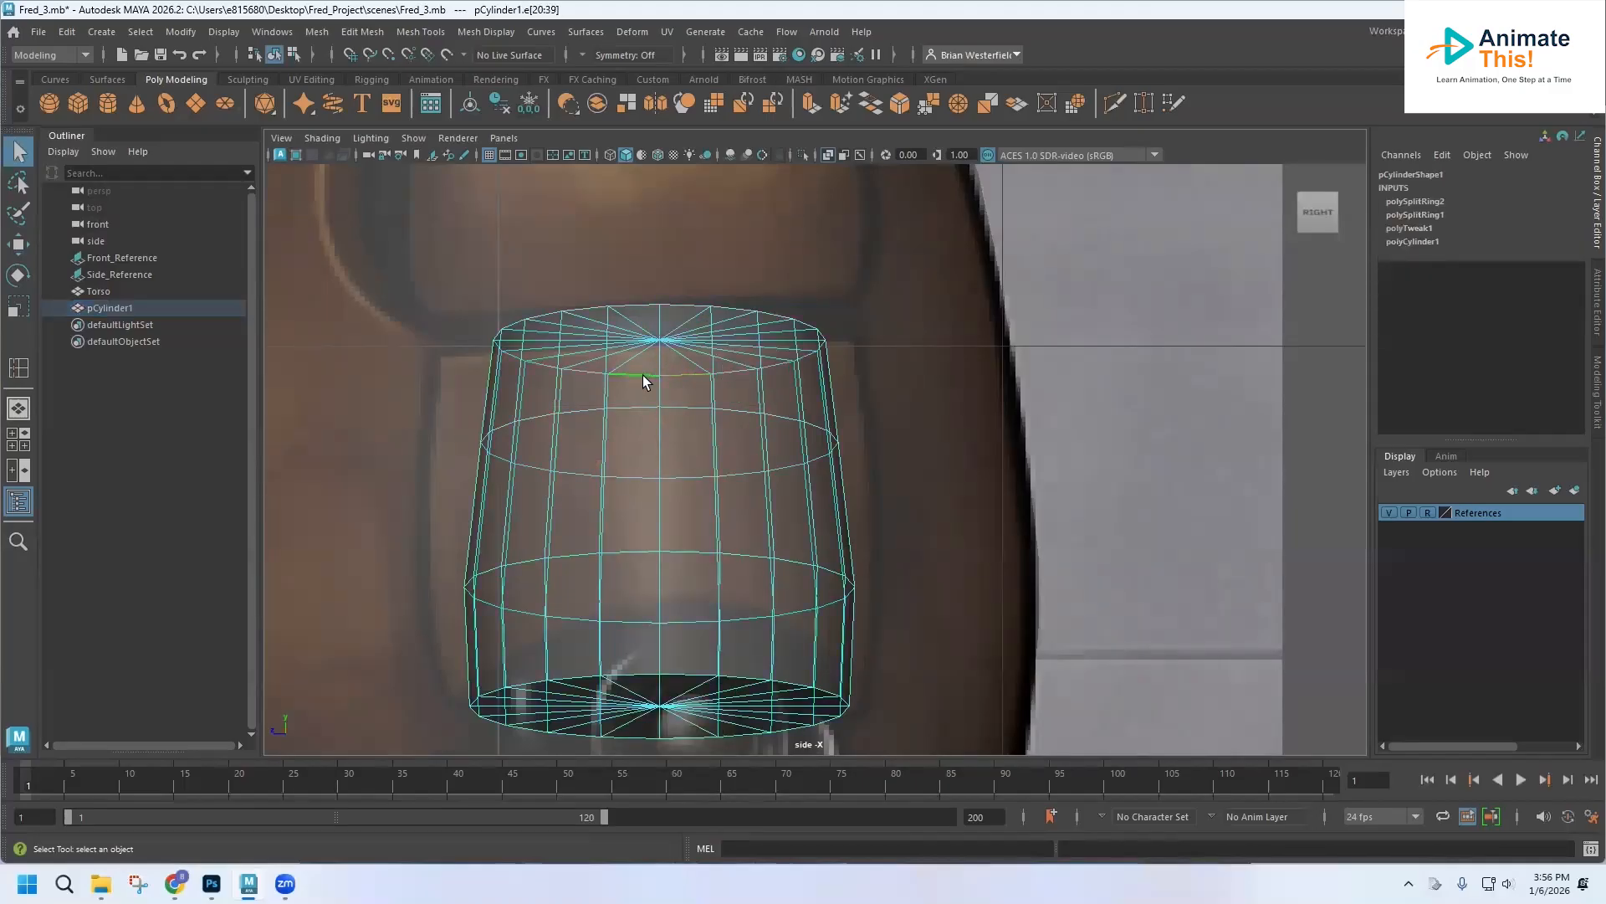
key(r)
drag(583, 339, 565, 341)
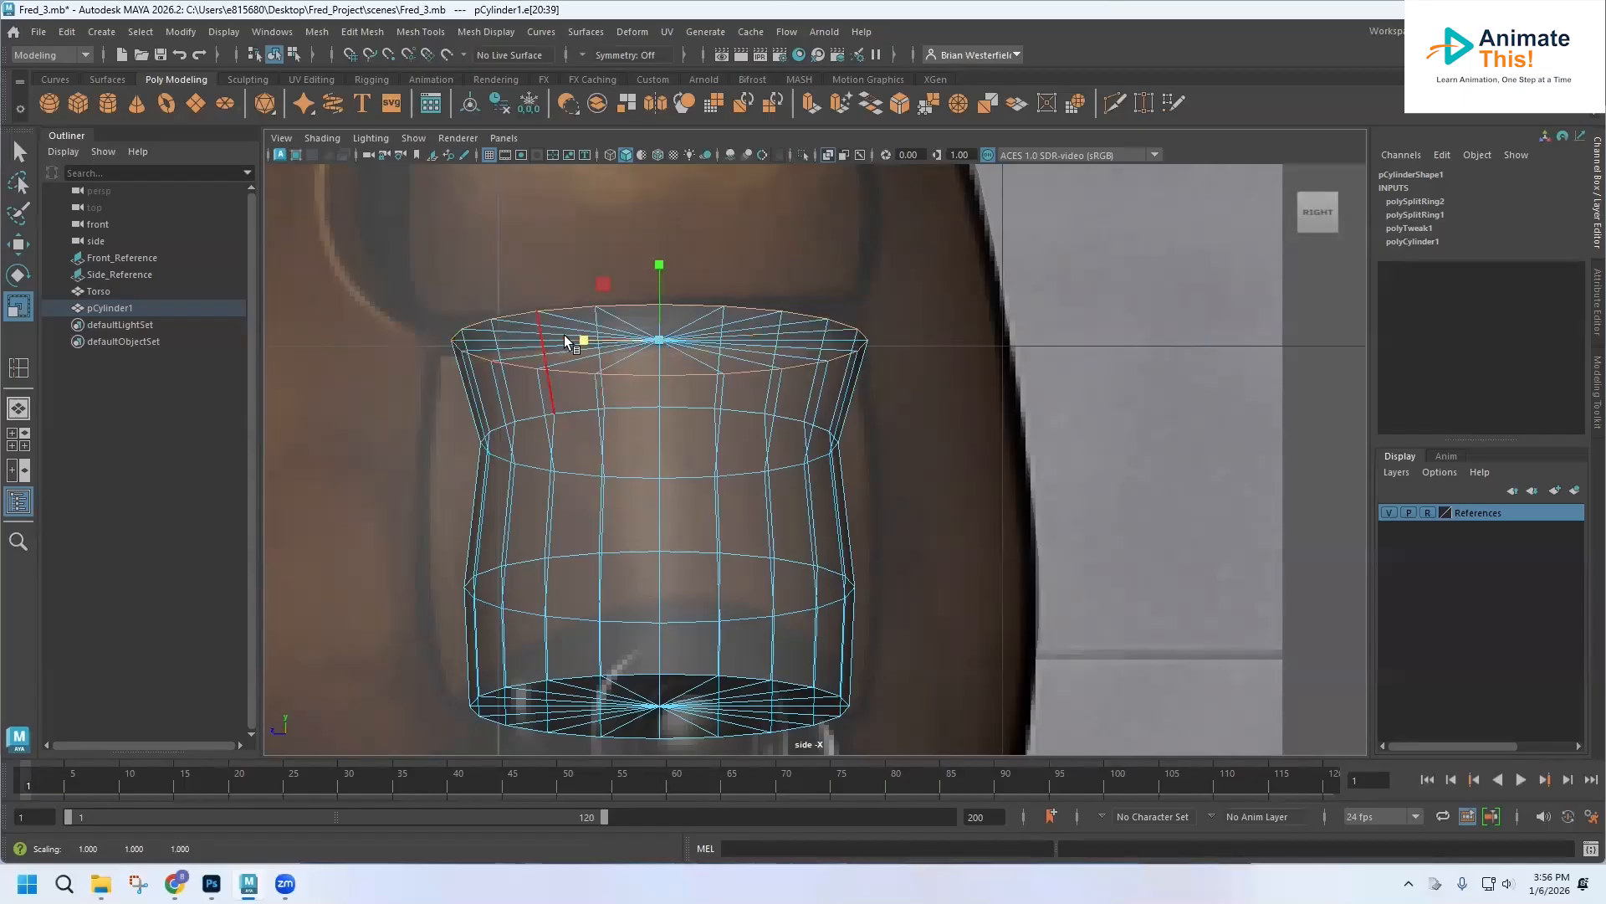
drag(586, 338, 564, 339)
click(18, 244)
- Select the upper edge loop, widen it along Z, and shift it to about Z -0.294 to follow the side reference
click(18, 306)
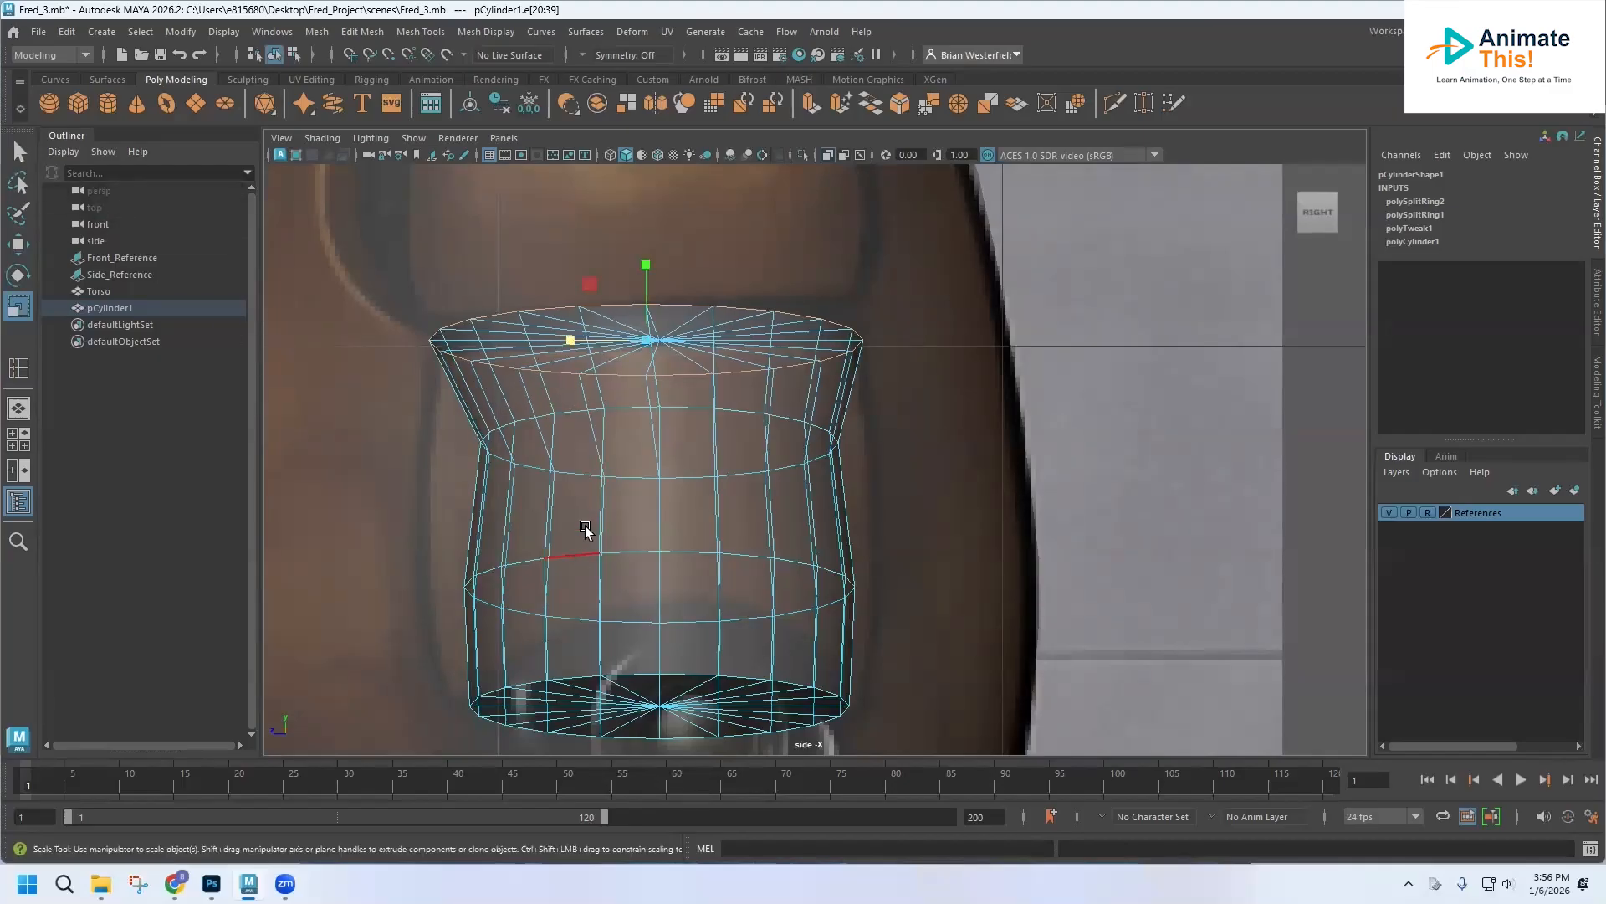
click(617, 474)
key(Up)
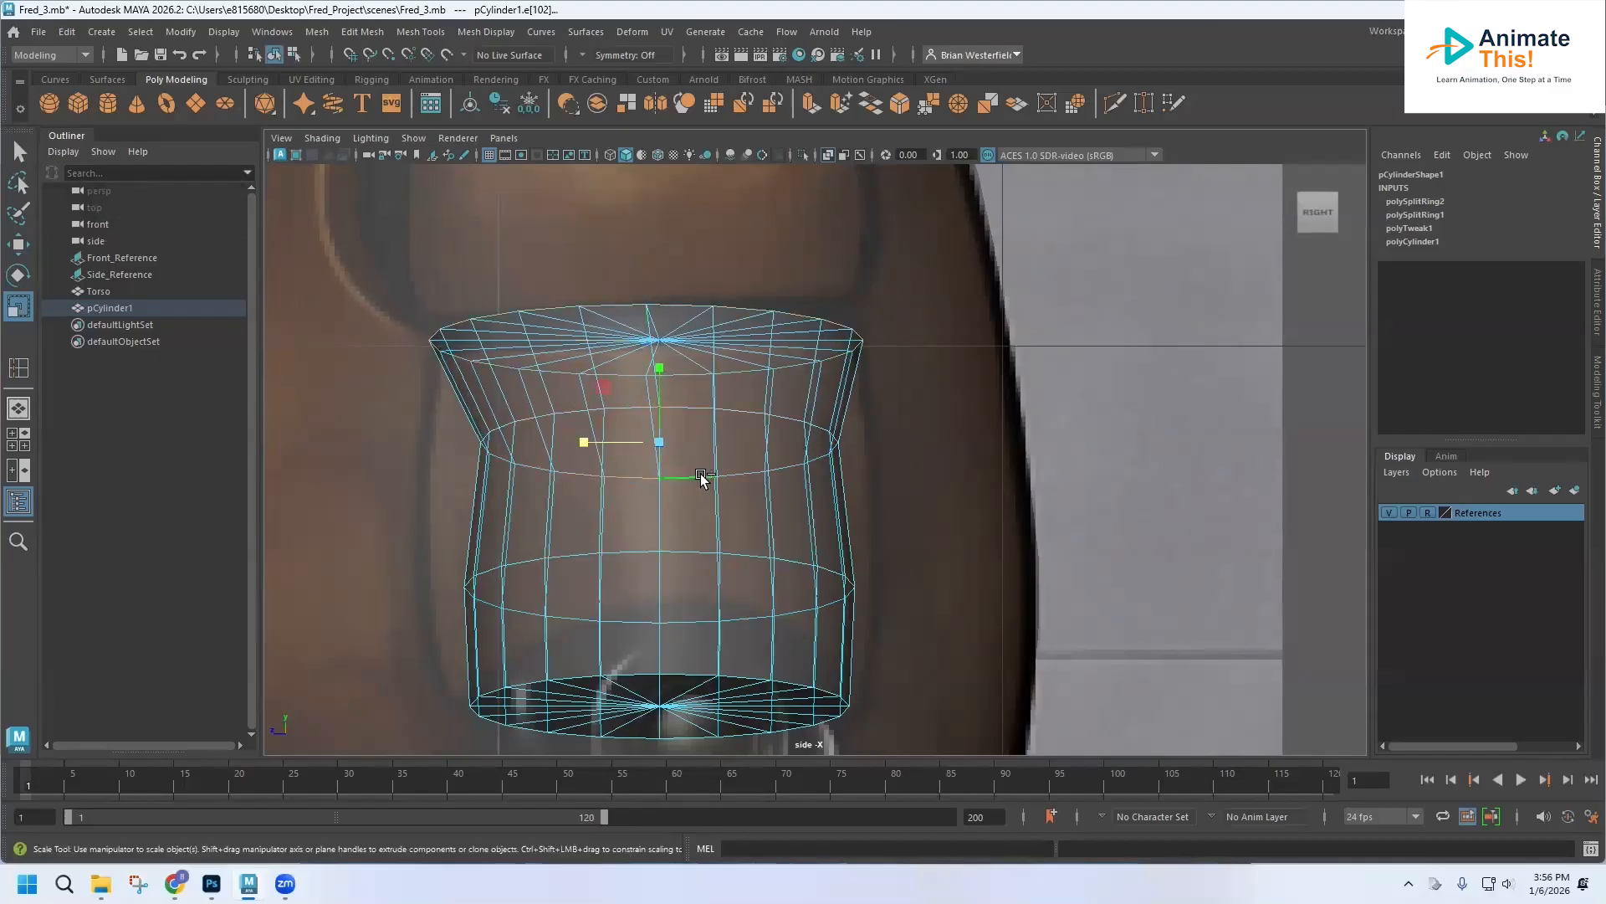
mouse_move(584, 445)
mouse_down()
mouse_move(548, 445)
mouse_move(571, 460)
mouse_up()
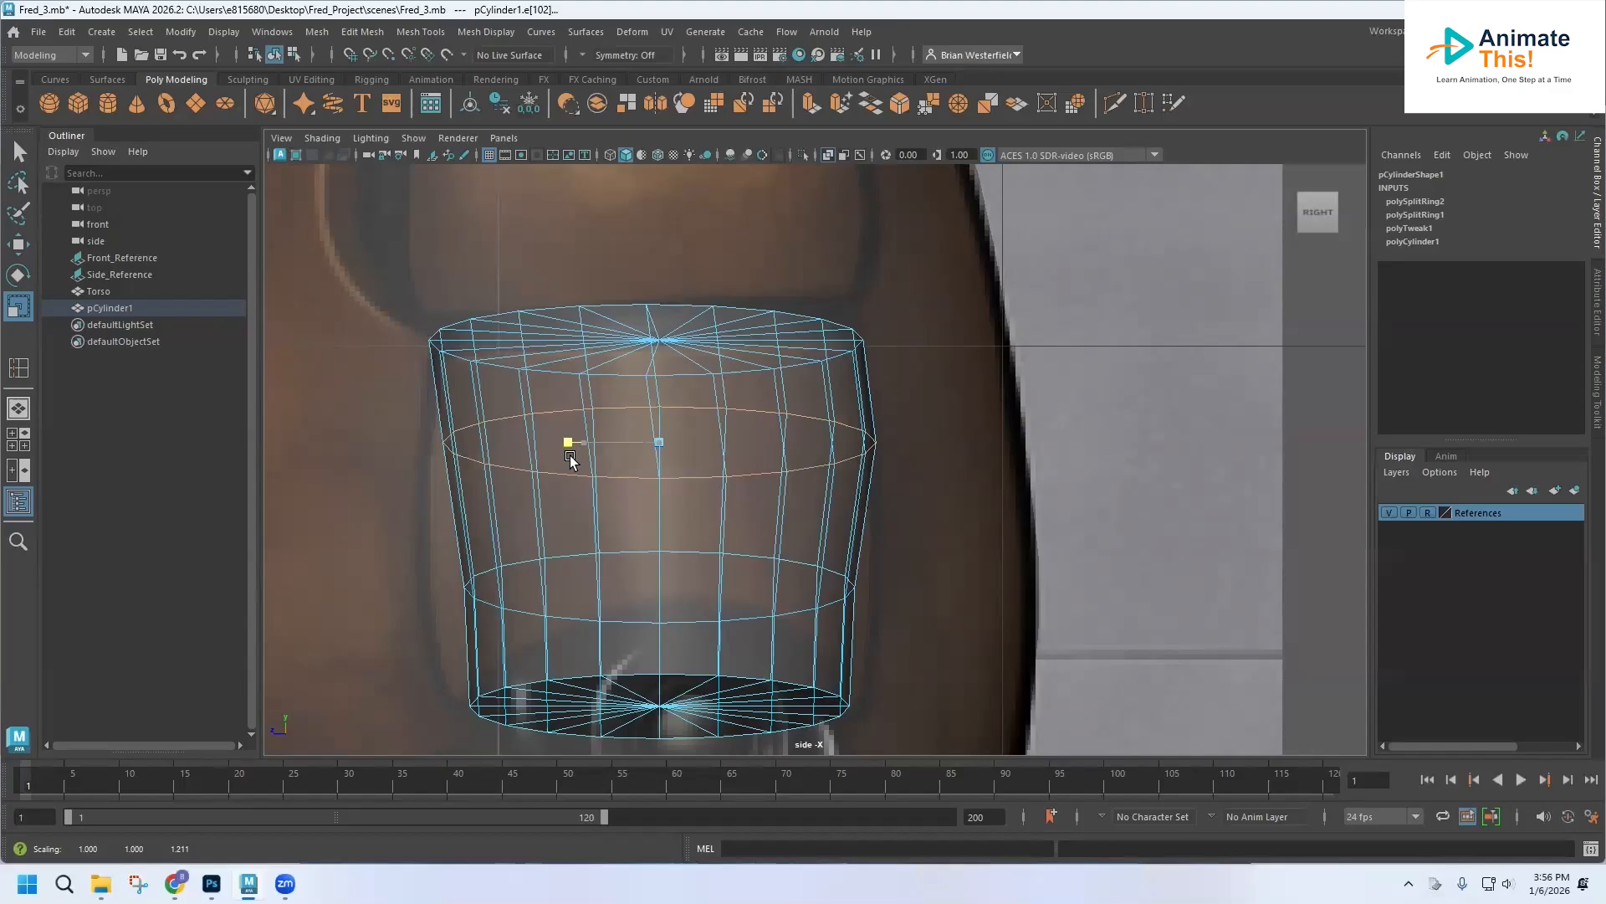
drag(568, 460, 565, 448)
click(24, 249)
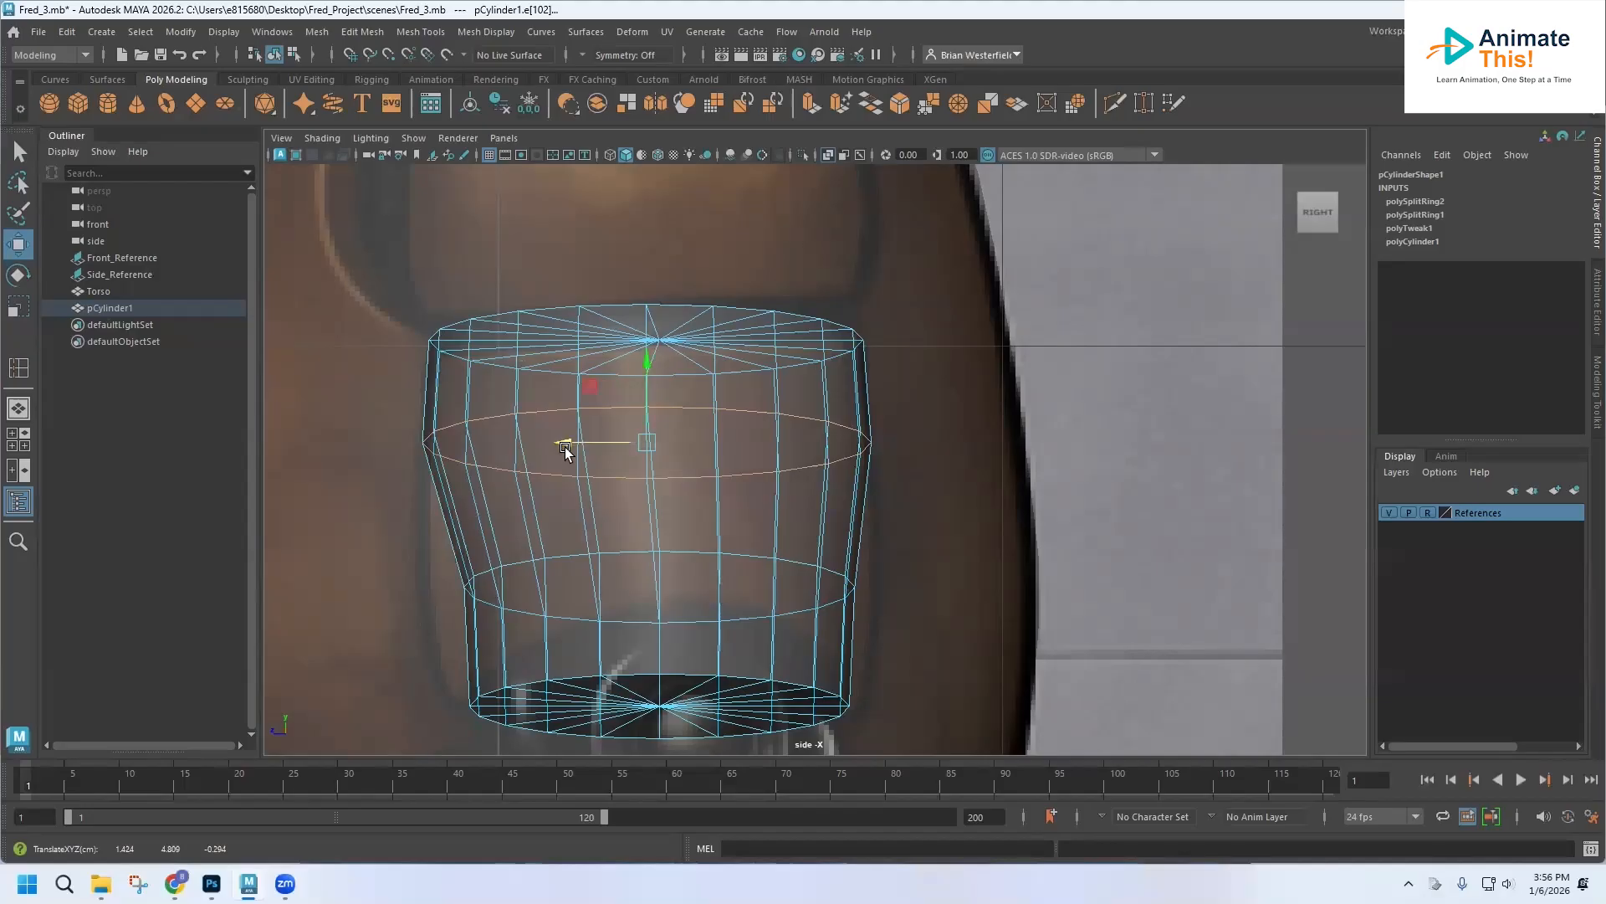
- Select the lower edge loop, shift it to about Z -0.302, and scale it along Z by about 1.17
click(634, 621)
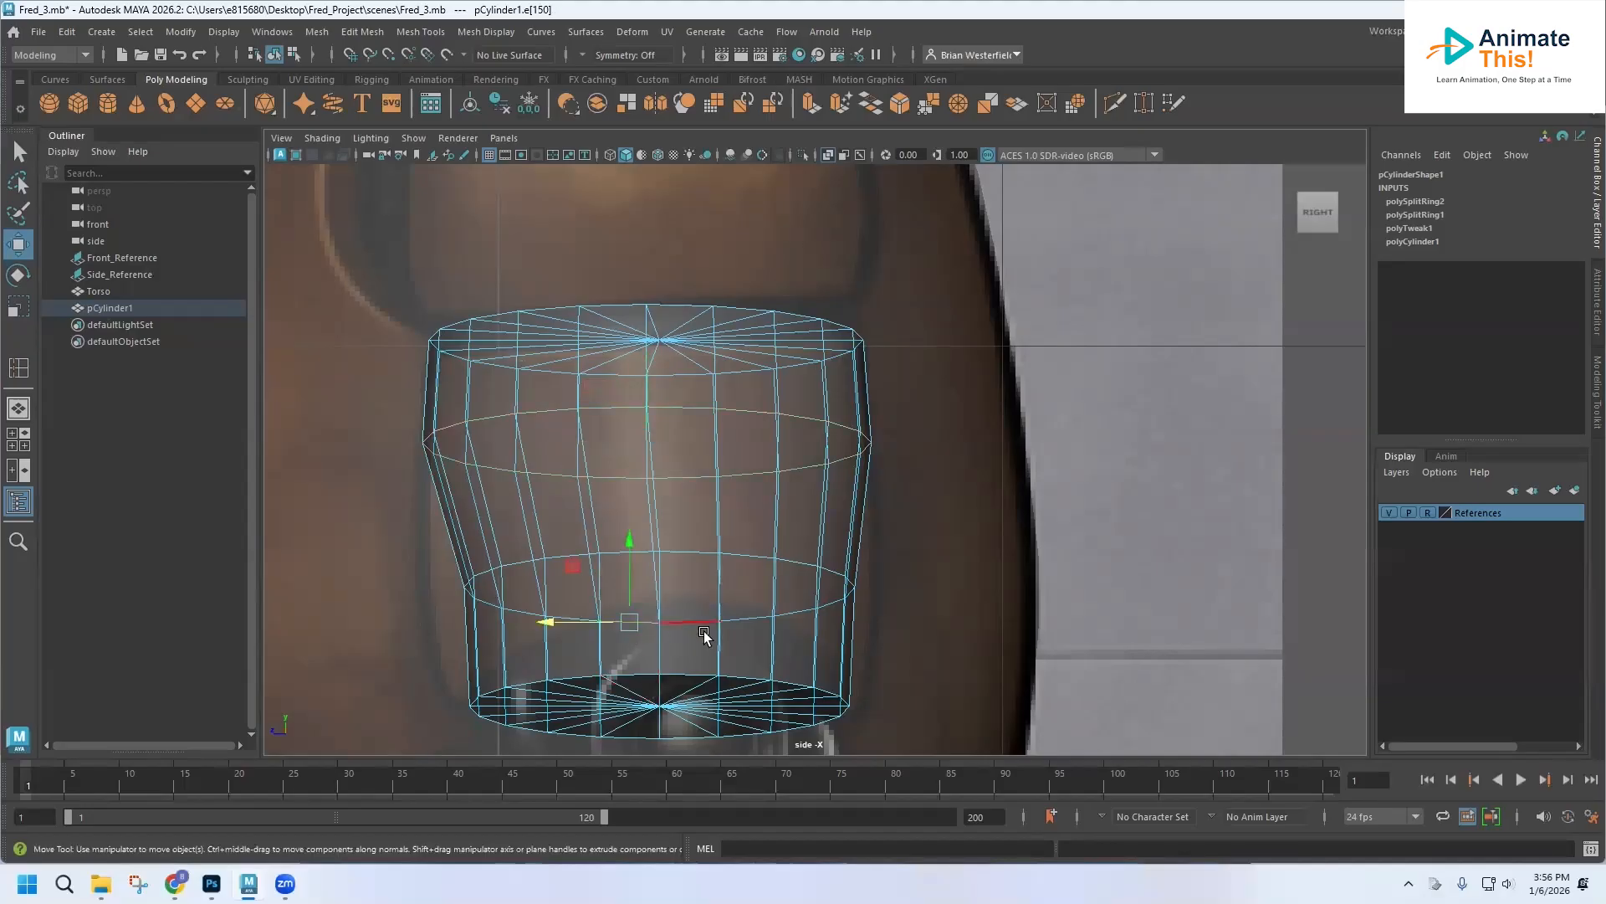
double_click(701, 623)
drag(585, 590, 577, 592)
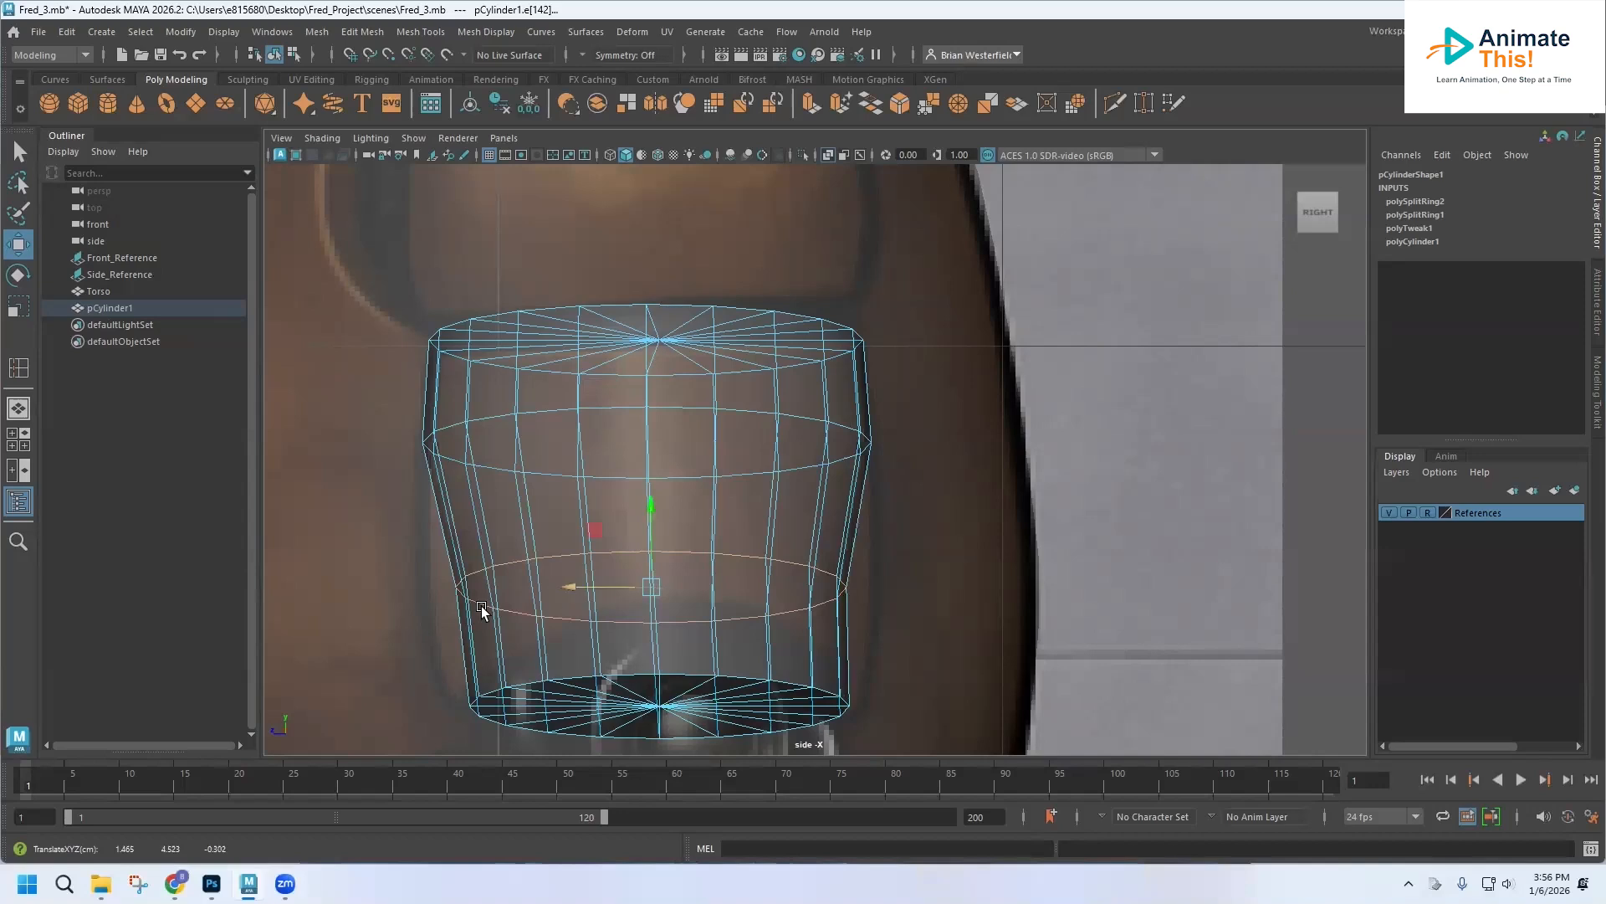
click(18, 307)
drag(572, 586, 561, 588)
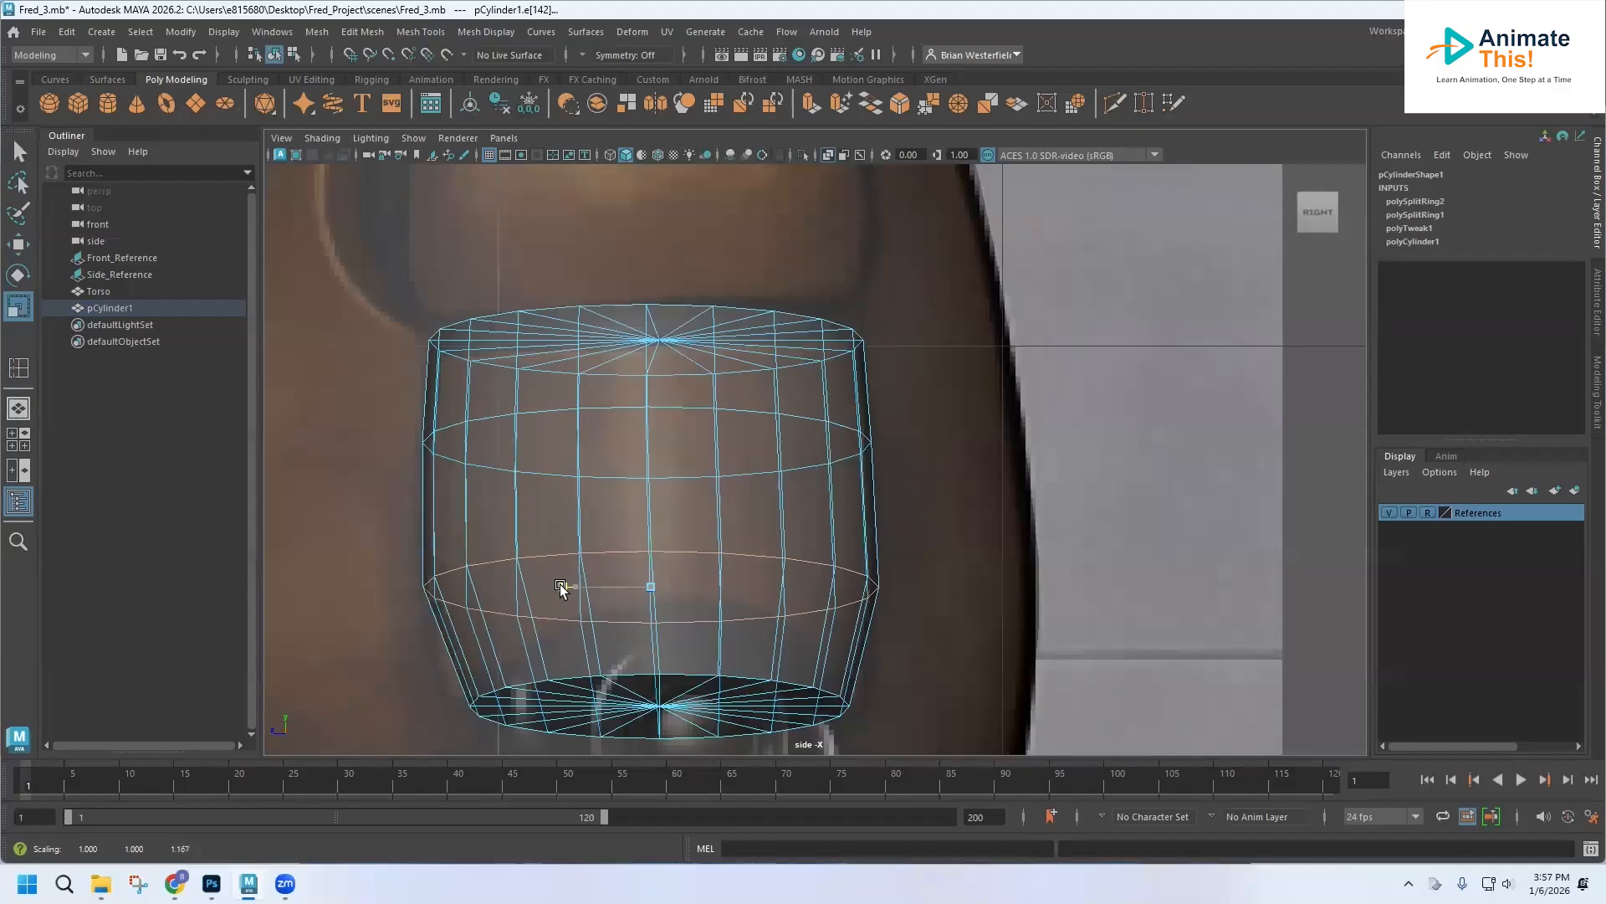
- Select the cylinder's bottom rim edges and widen them slightly along Z to match the side reference
alt+middle_drag(706, 638, 645, 497)
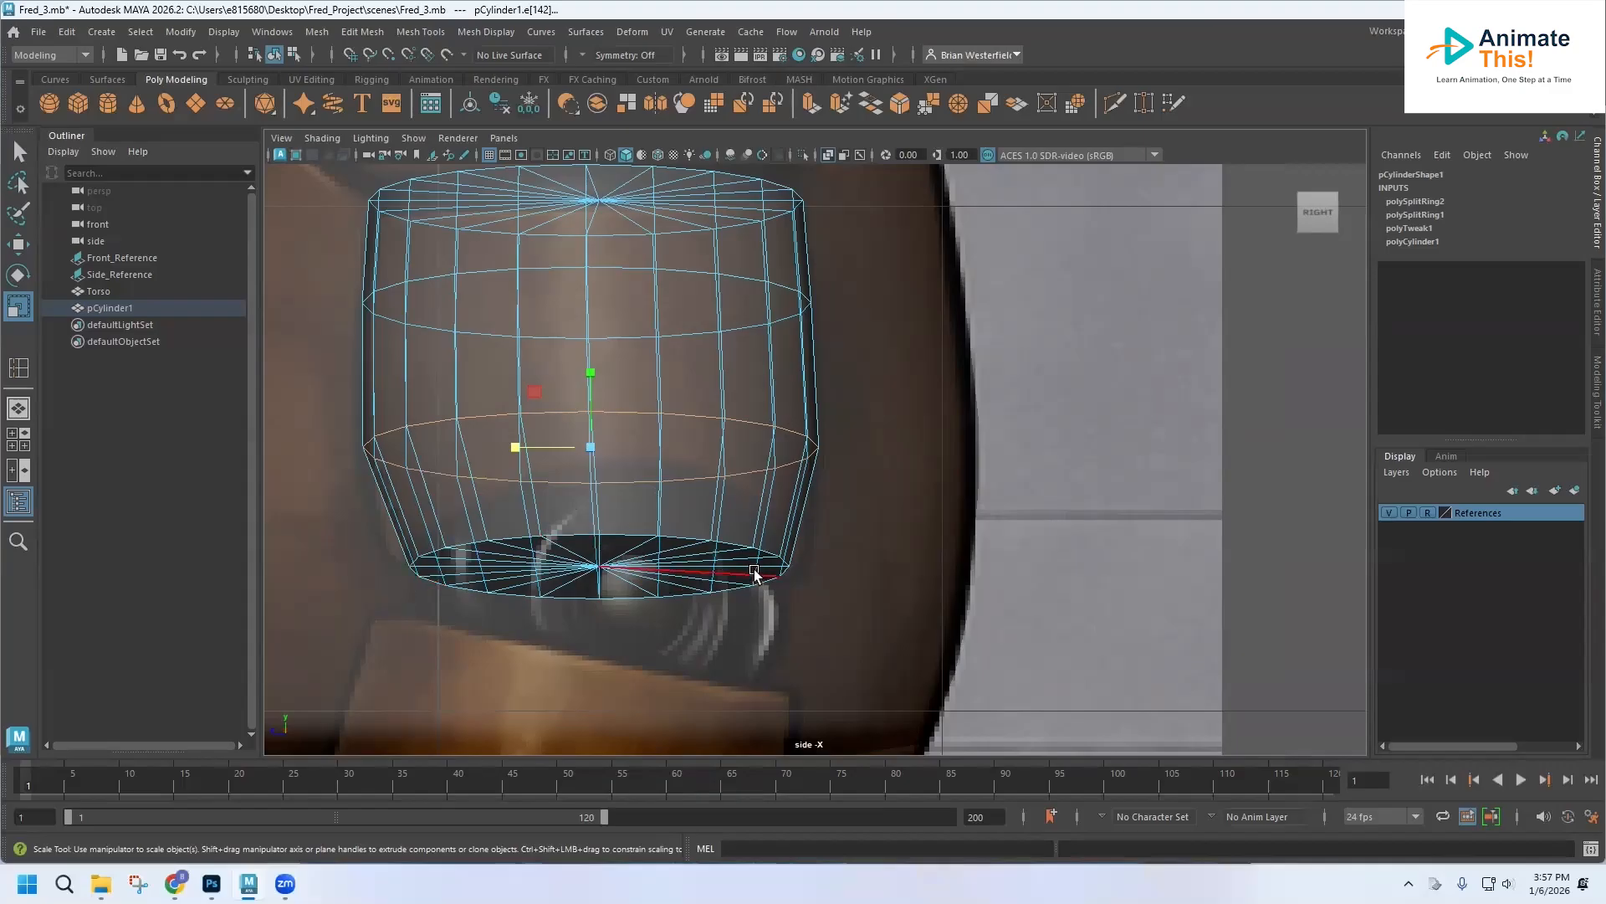
click(505, 542)
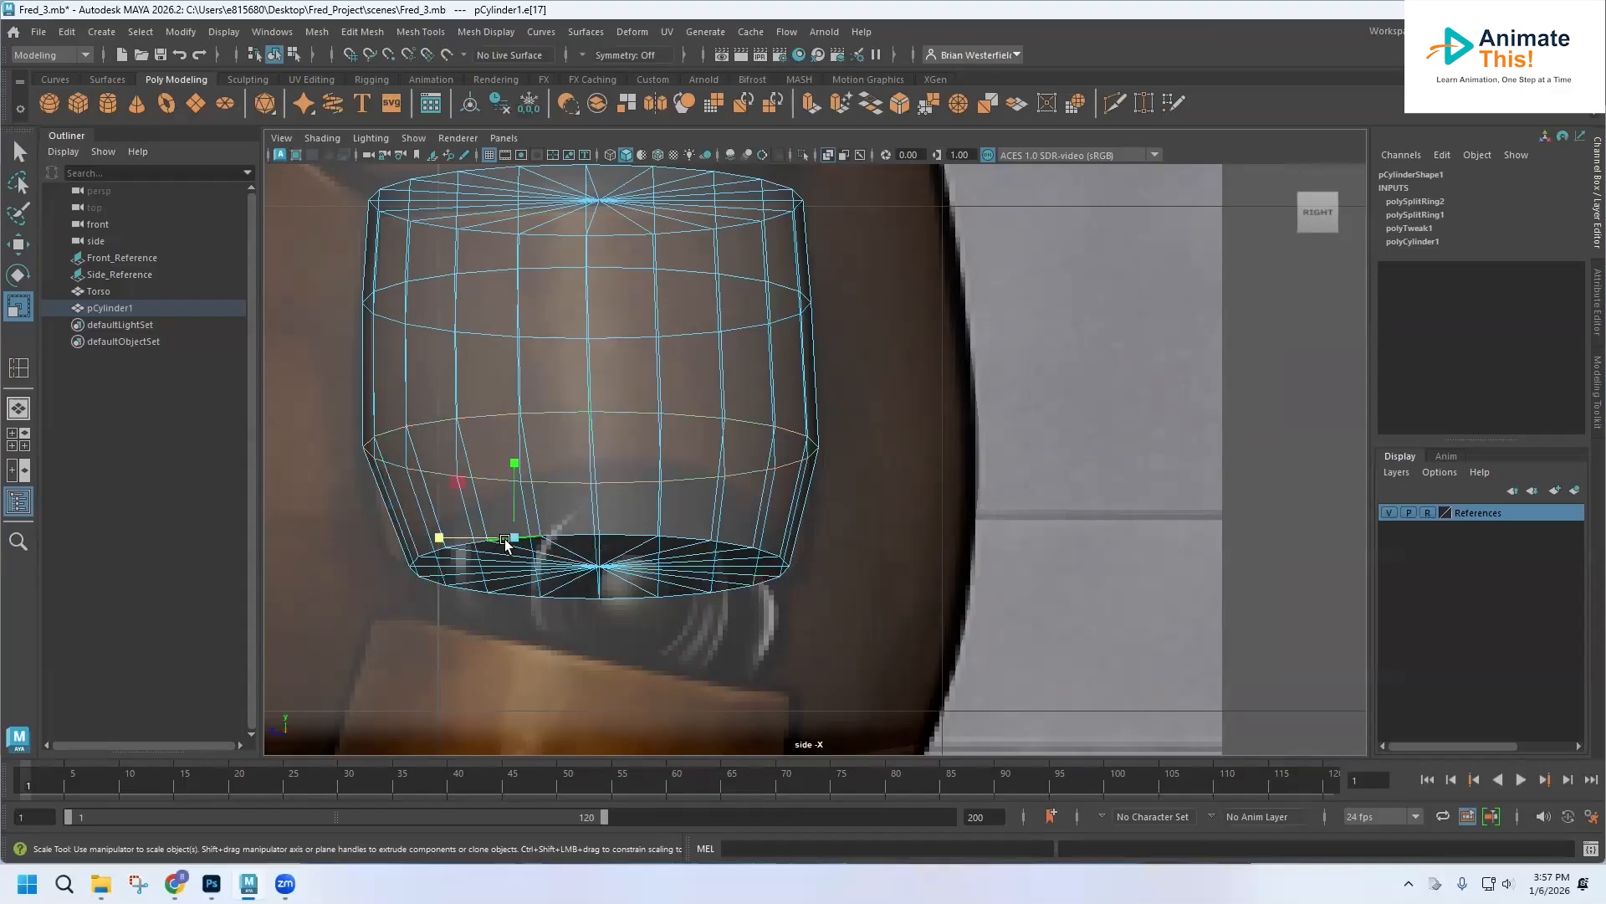
double_click(574, 534)
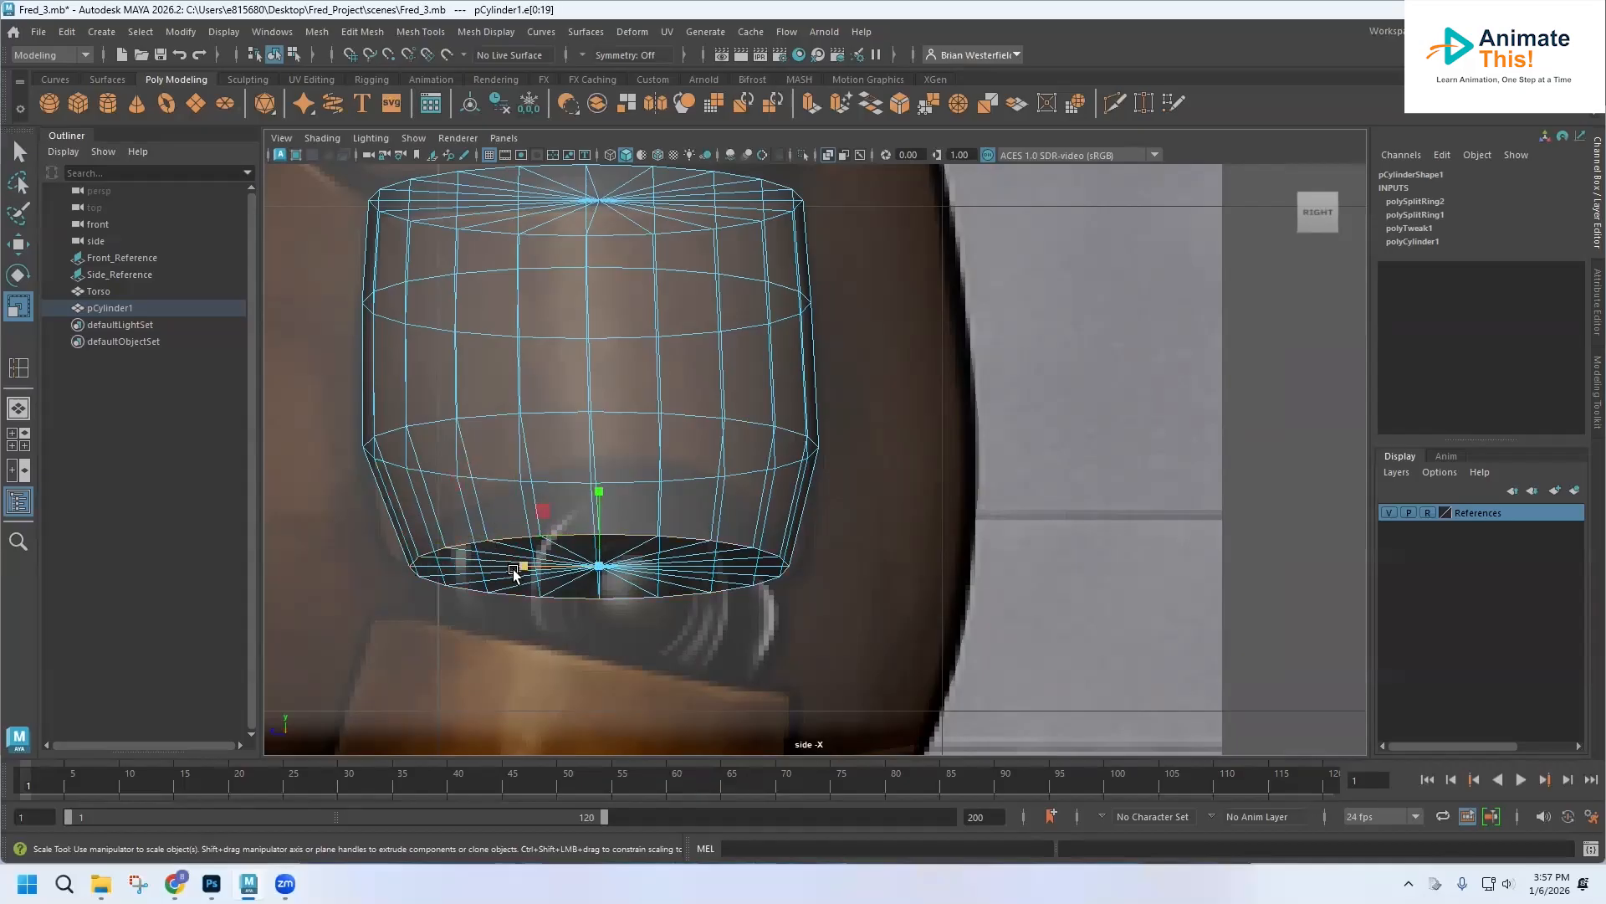
drag(520, 571, 515, 573)
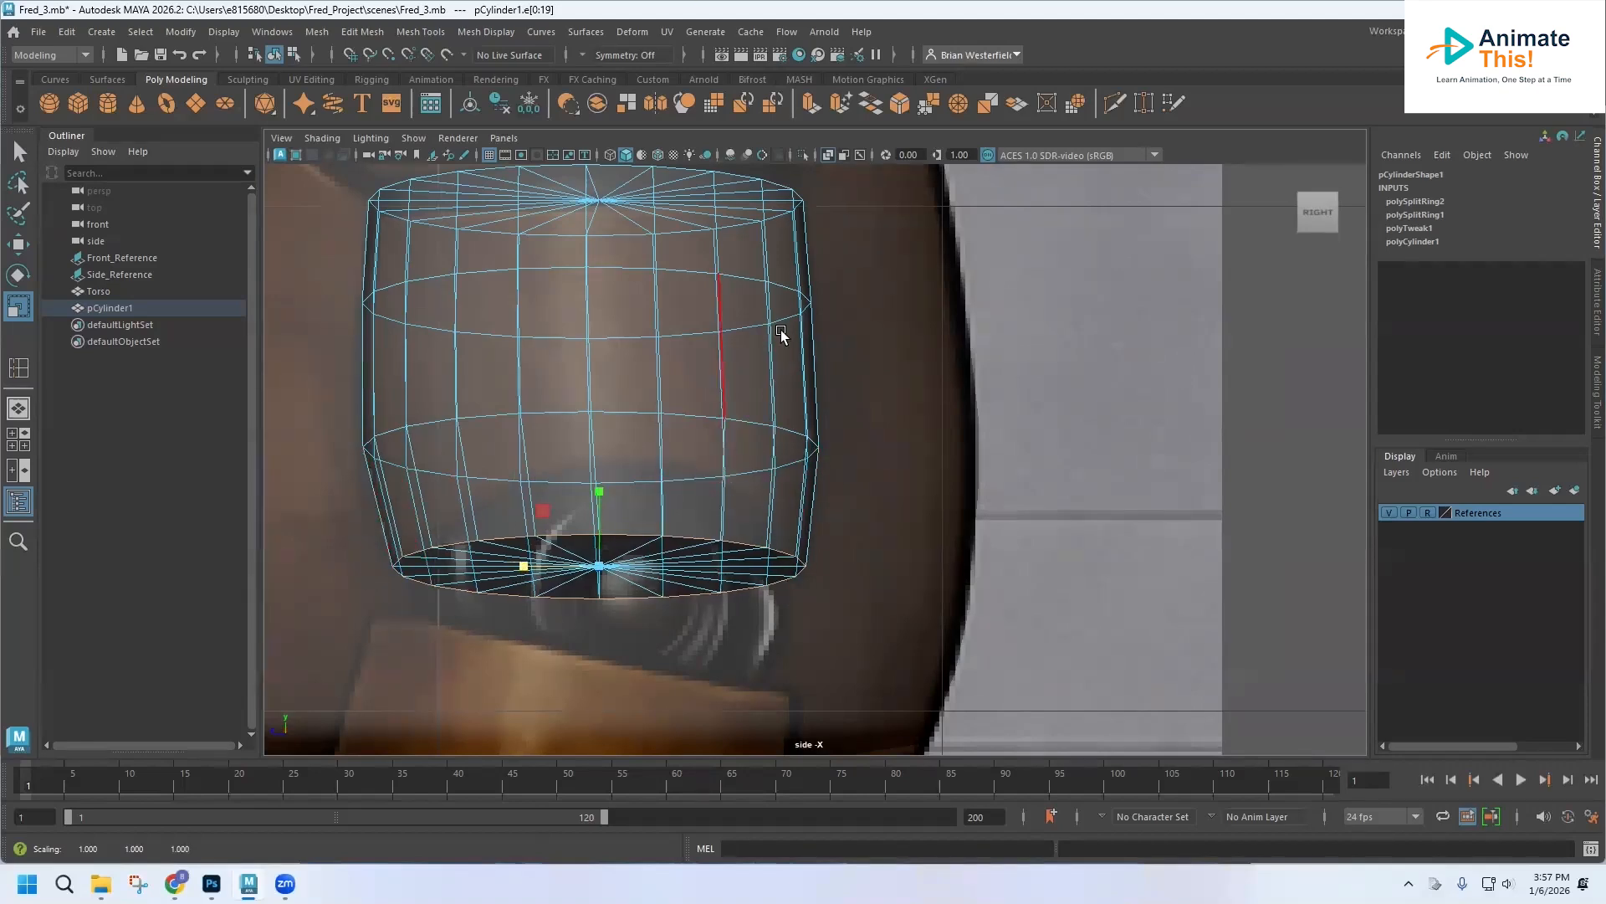
- Inspect the upper arm in perspective, and examine the shoulder, forearm and hand segments on the front reference
key(space)
key(space)
alt+drag(1151, 351, 1042, 397)
key(space)
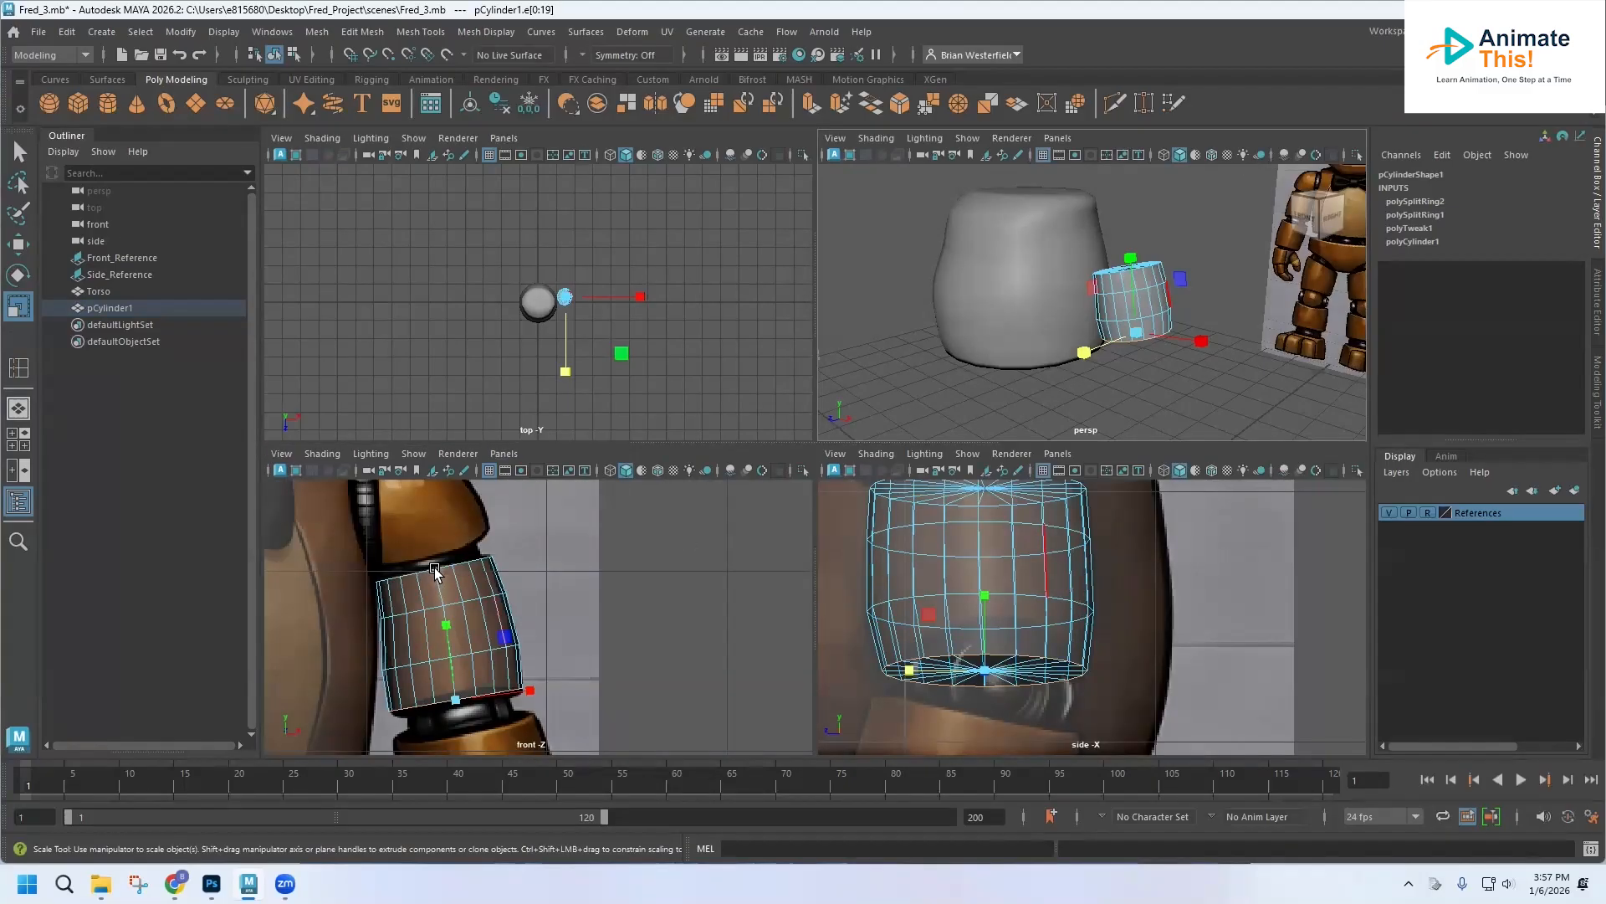
alt+middle_drag(483, 583, 532, 641)
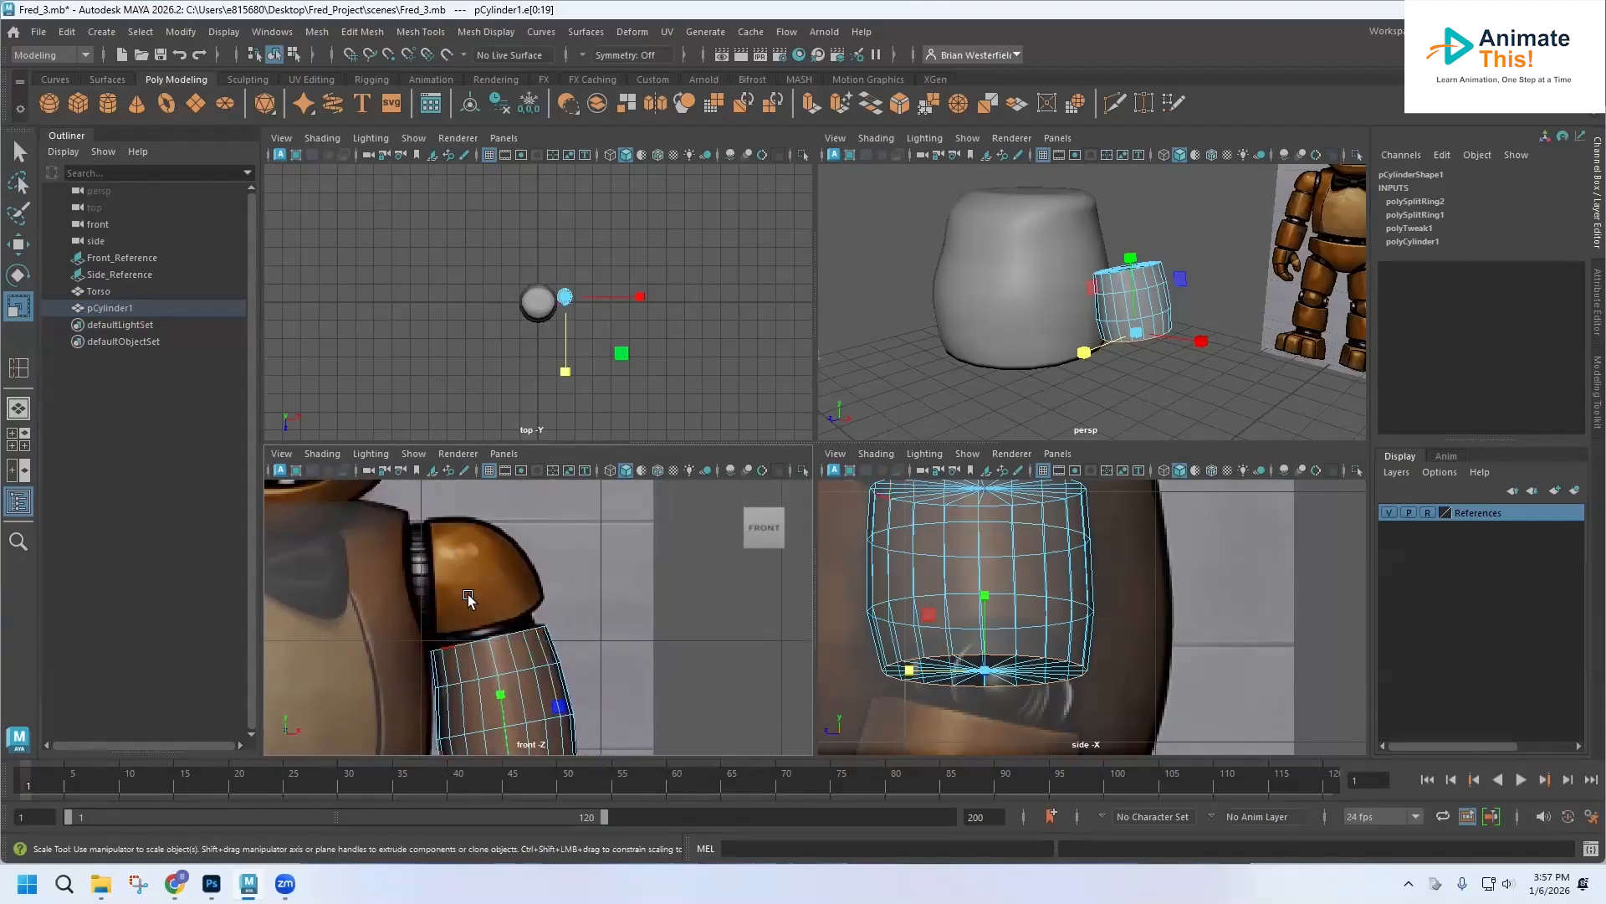
alt+middle_drag(544, 661, 533, 585)
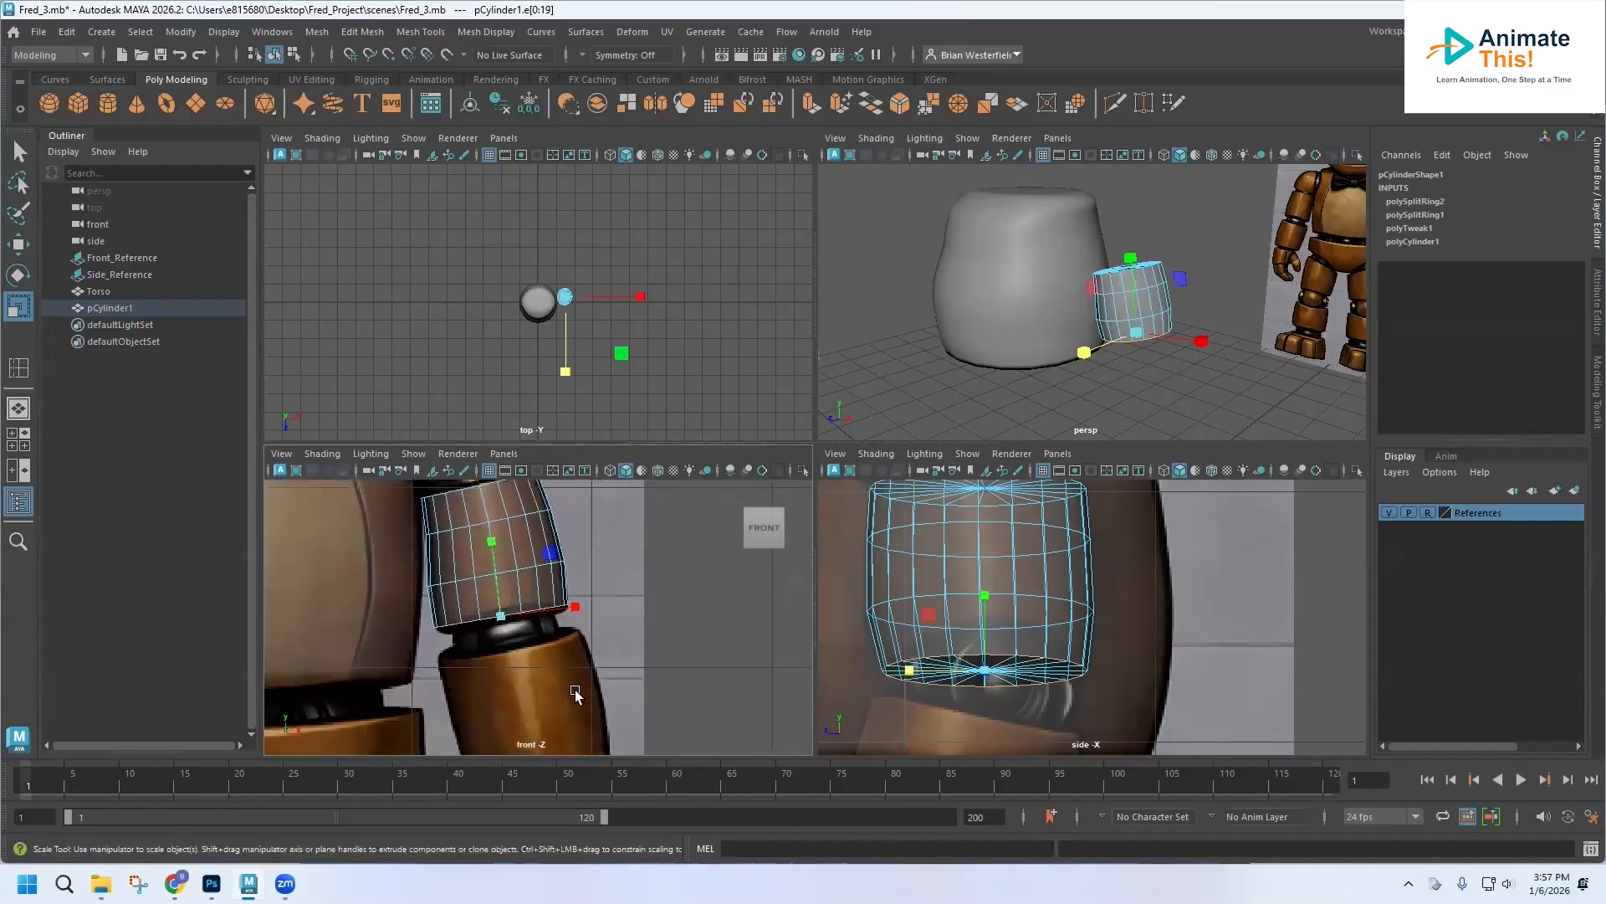
alt+middle_drag(576, 695, 570, 502)
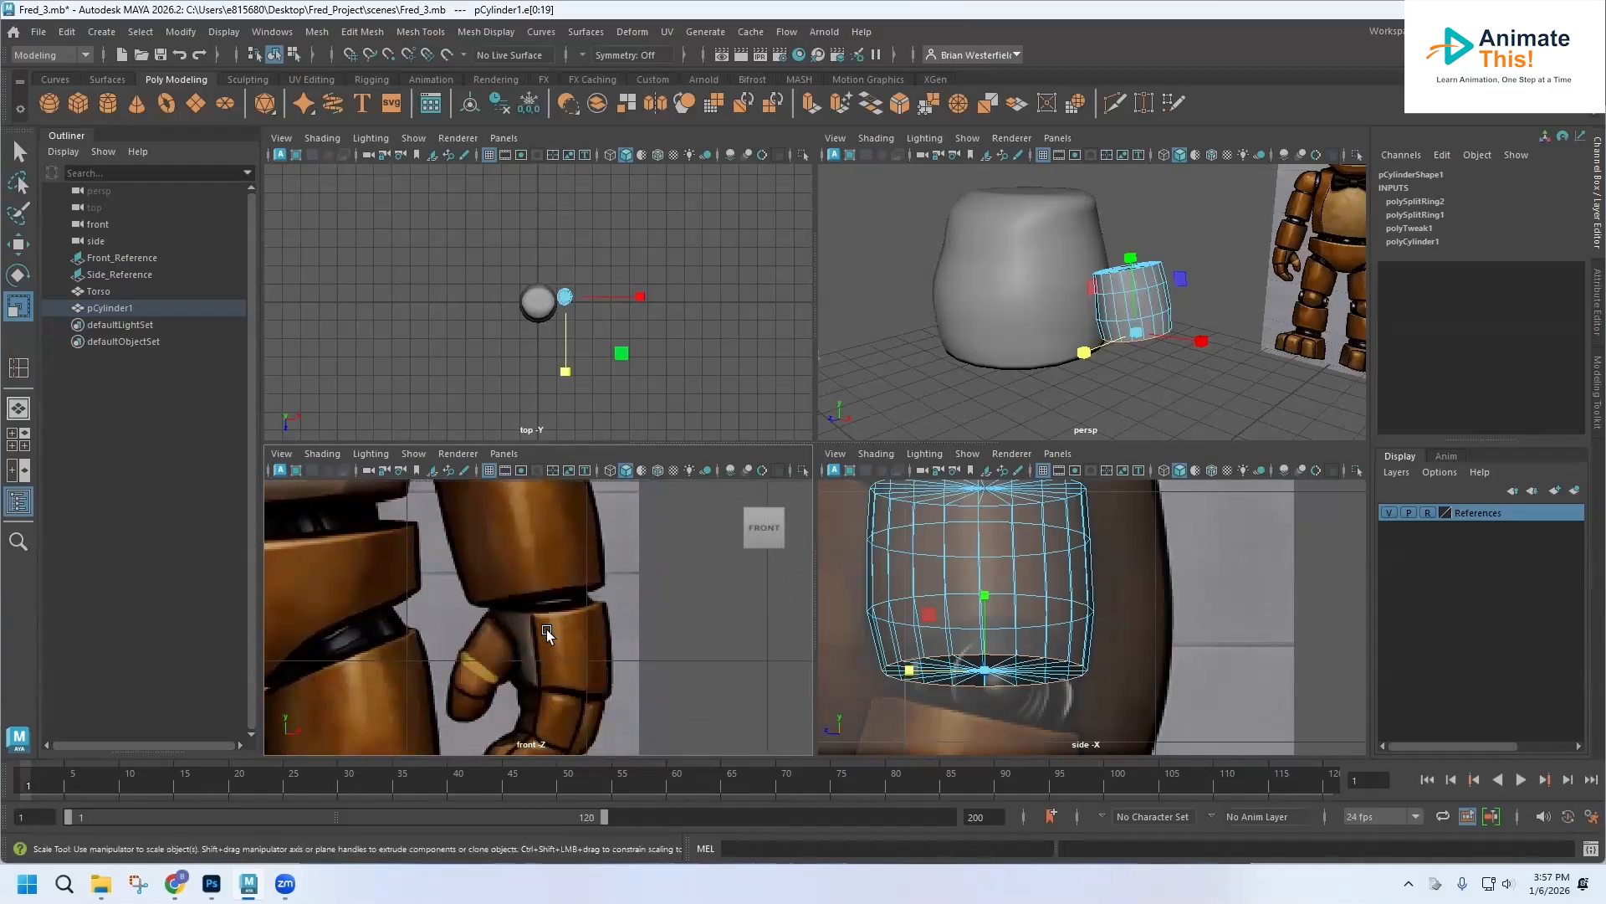
alt+middle_drag(545, 629, 548, 786)
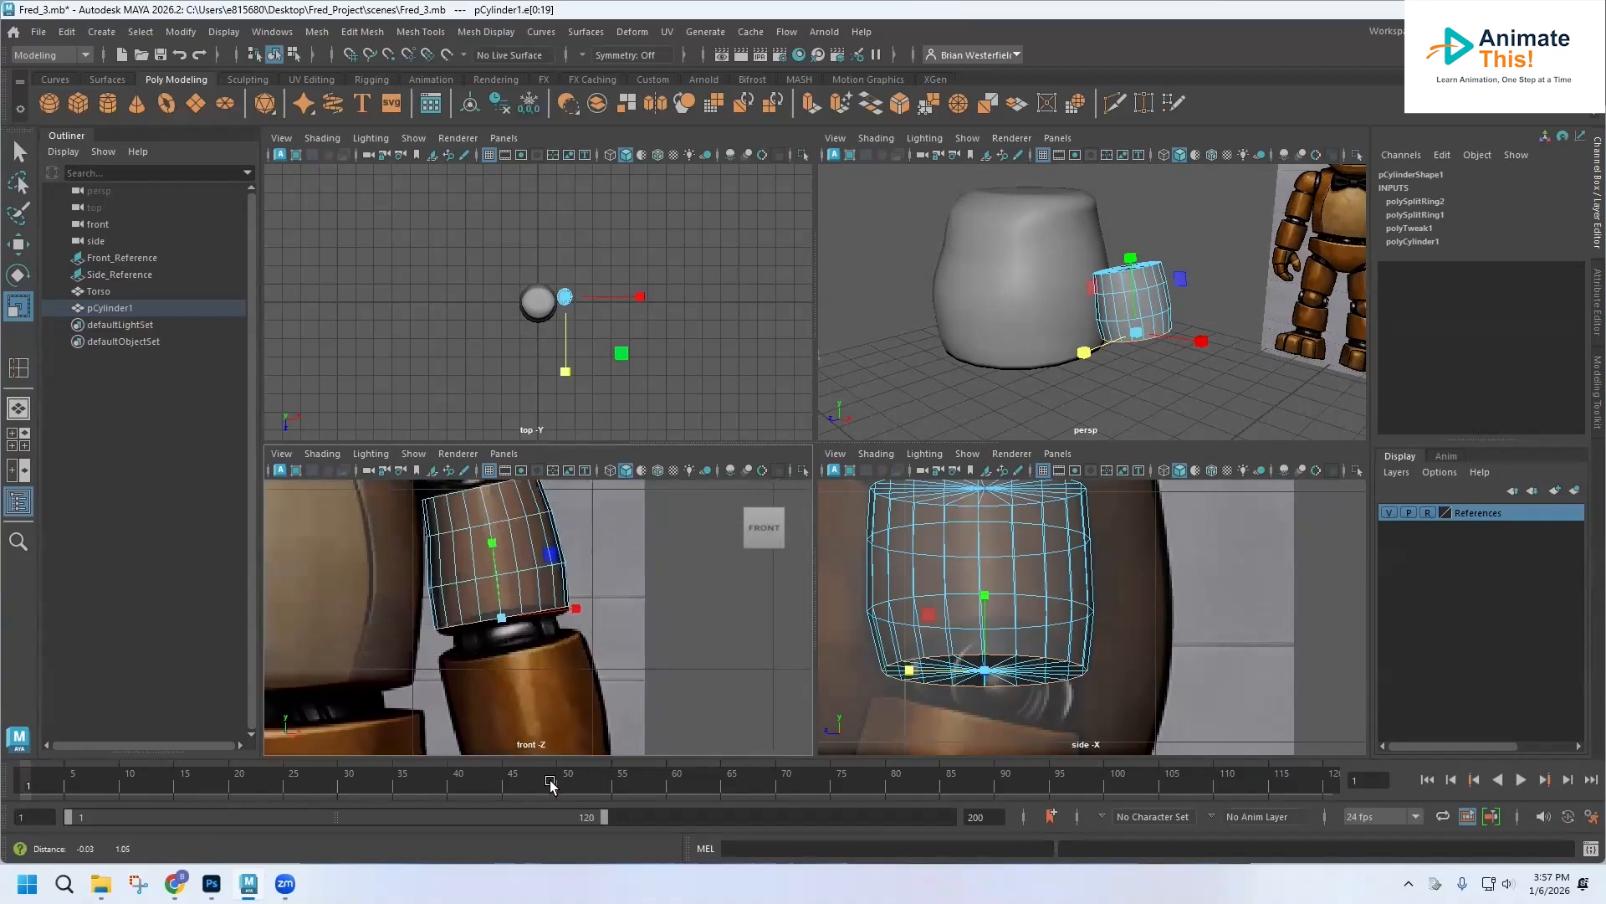
alt+middle_drag(515, 596, 552, 667)
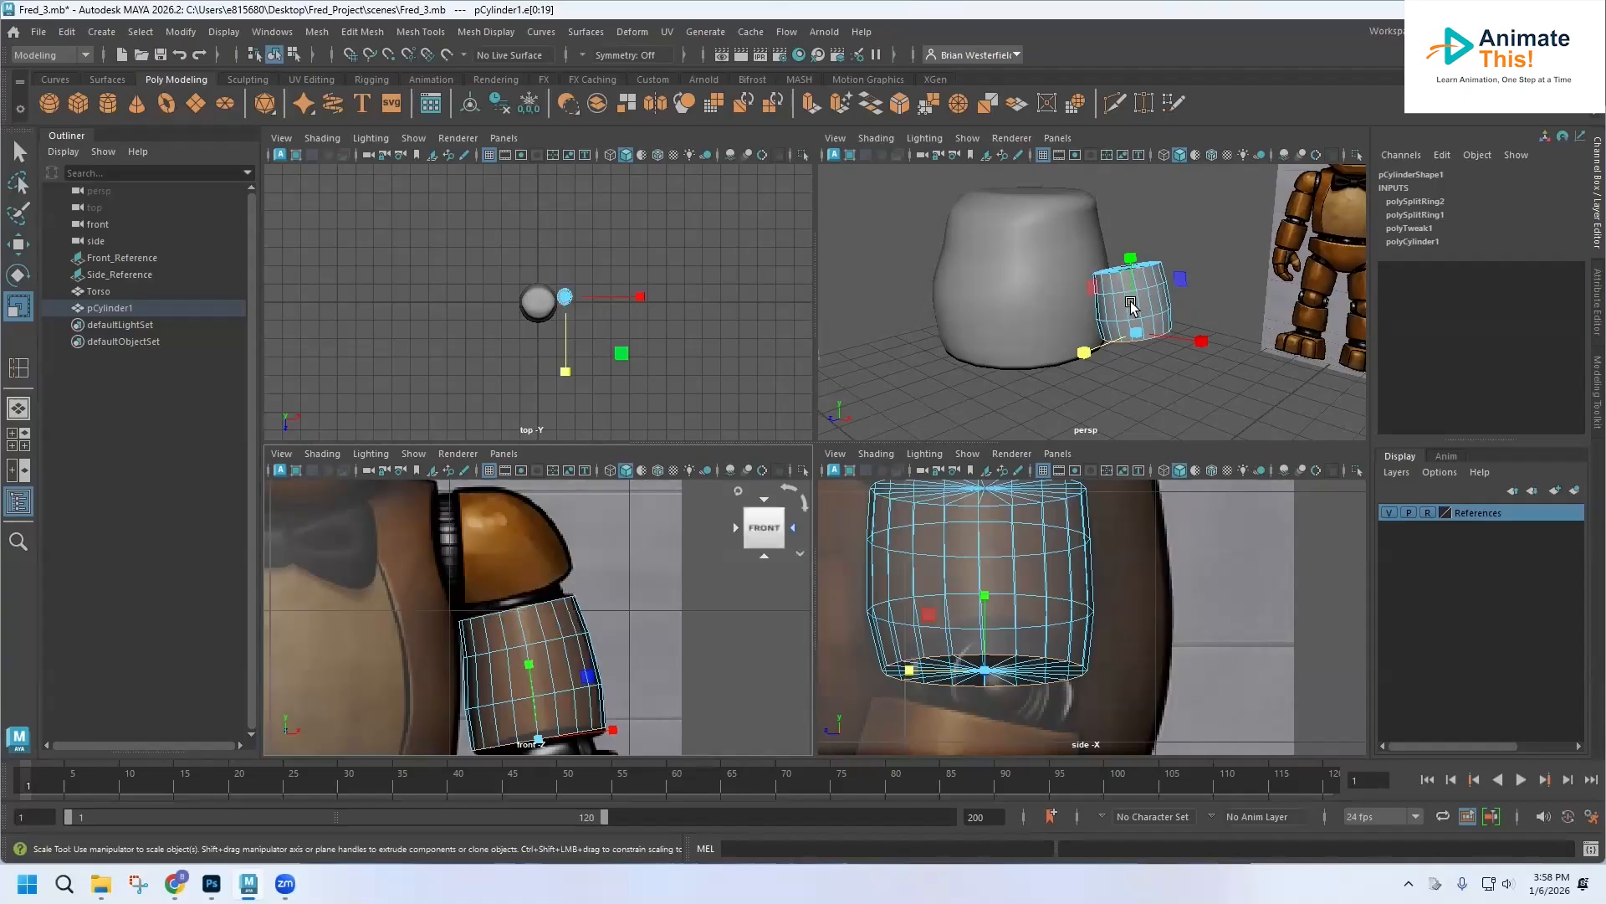
- In the perspective view, select all the triangular faces of the upper arm cylinder's top cap
scroll(1132, 306, up, 4)
mouse_move(1110, 293)
alt+mouse_down()
mouse_move(1094, 313)
mouse_move(1112, 315)
alt+mouse_up()
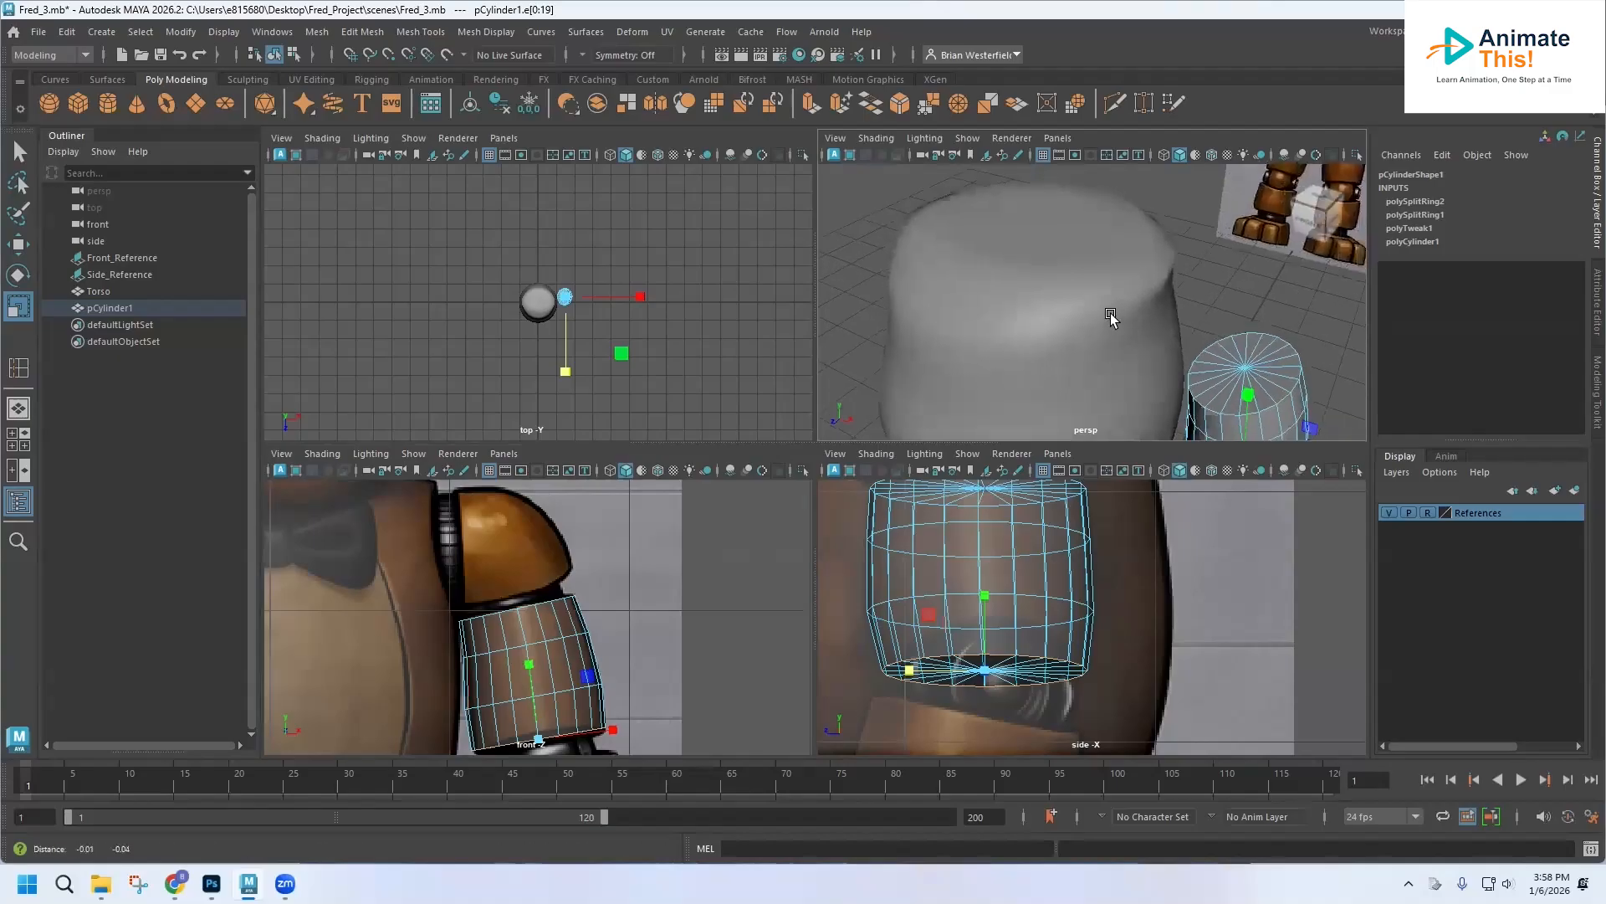
alt+middle_drag(1112, 316, 1042, 297)
scroll(1044, 299, up, 4)
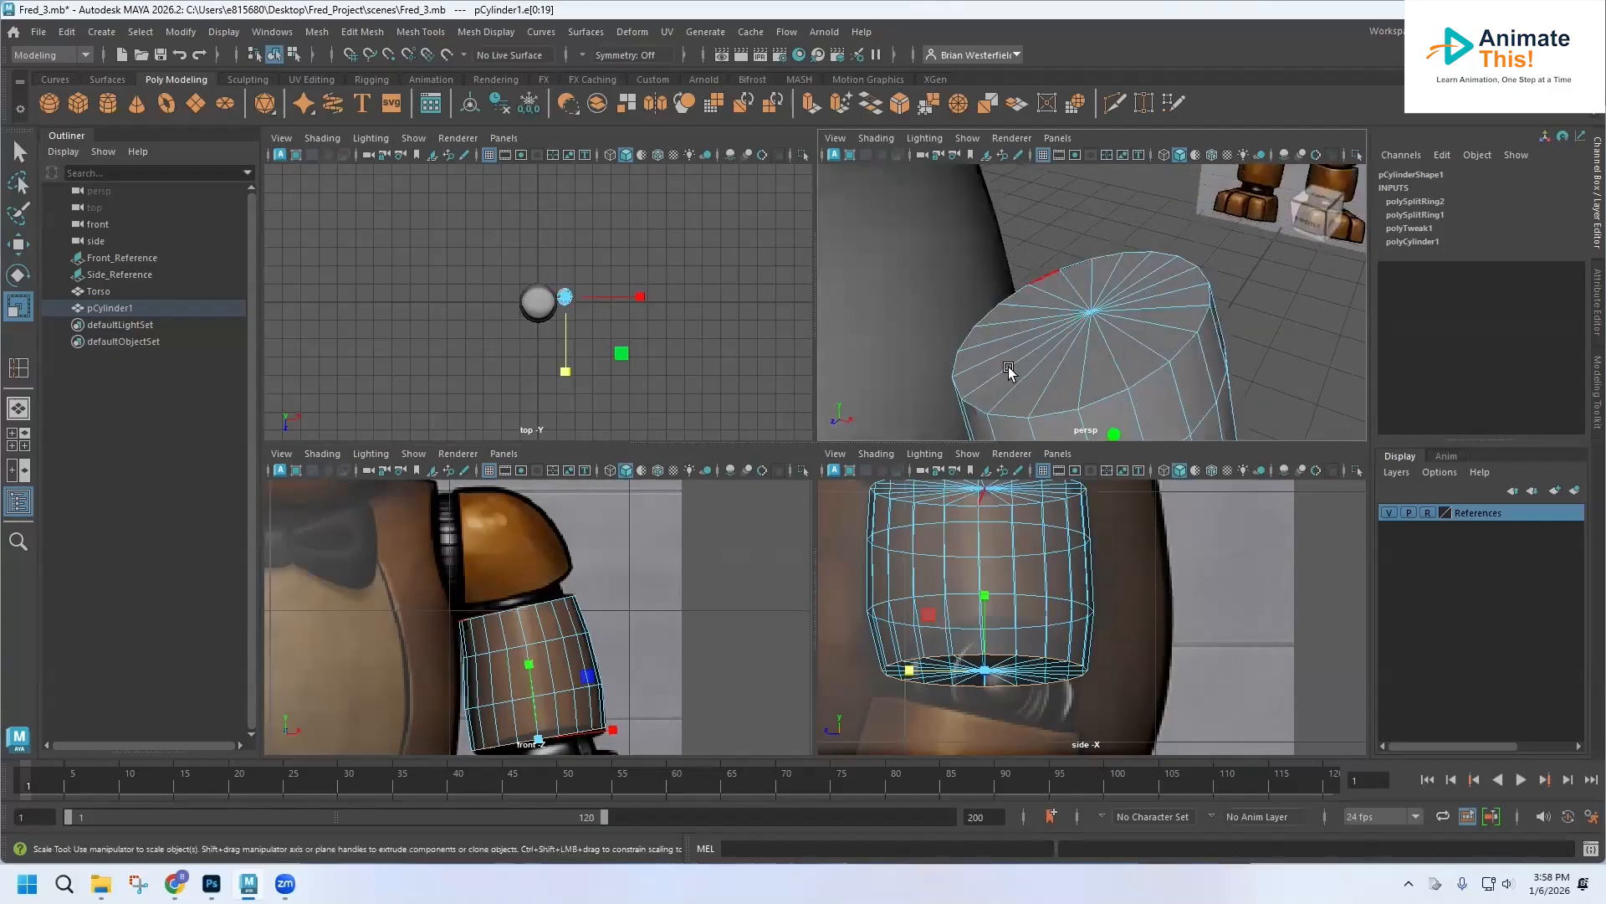
right_click(1099, 332)
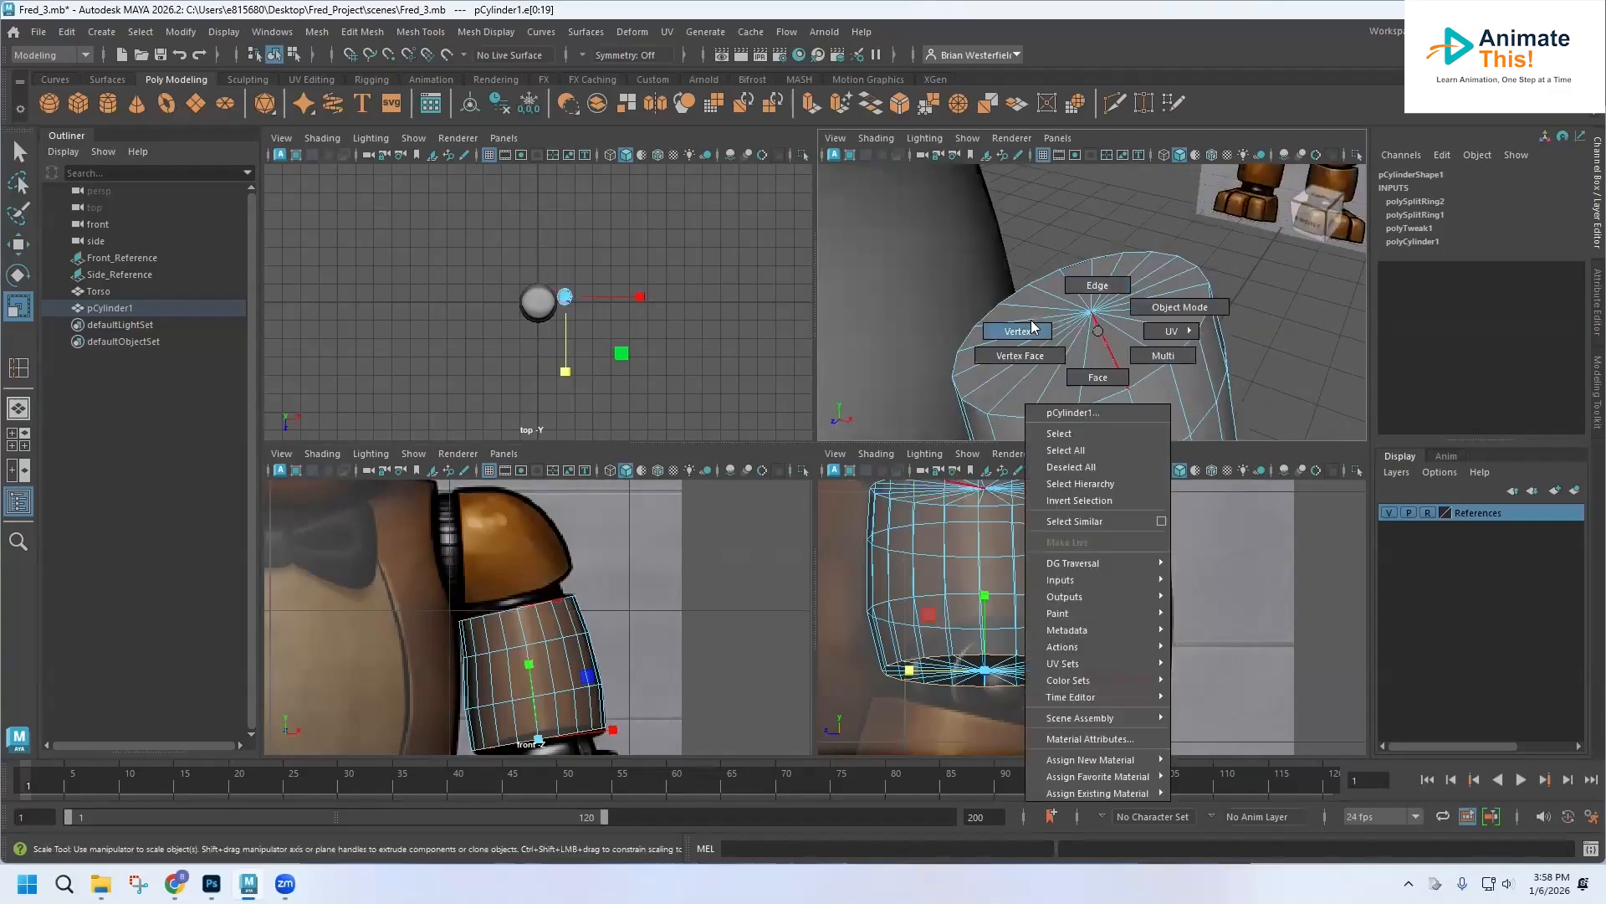
click(1092, 378)
click(1121, 350)
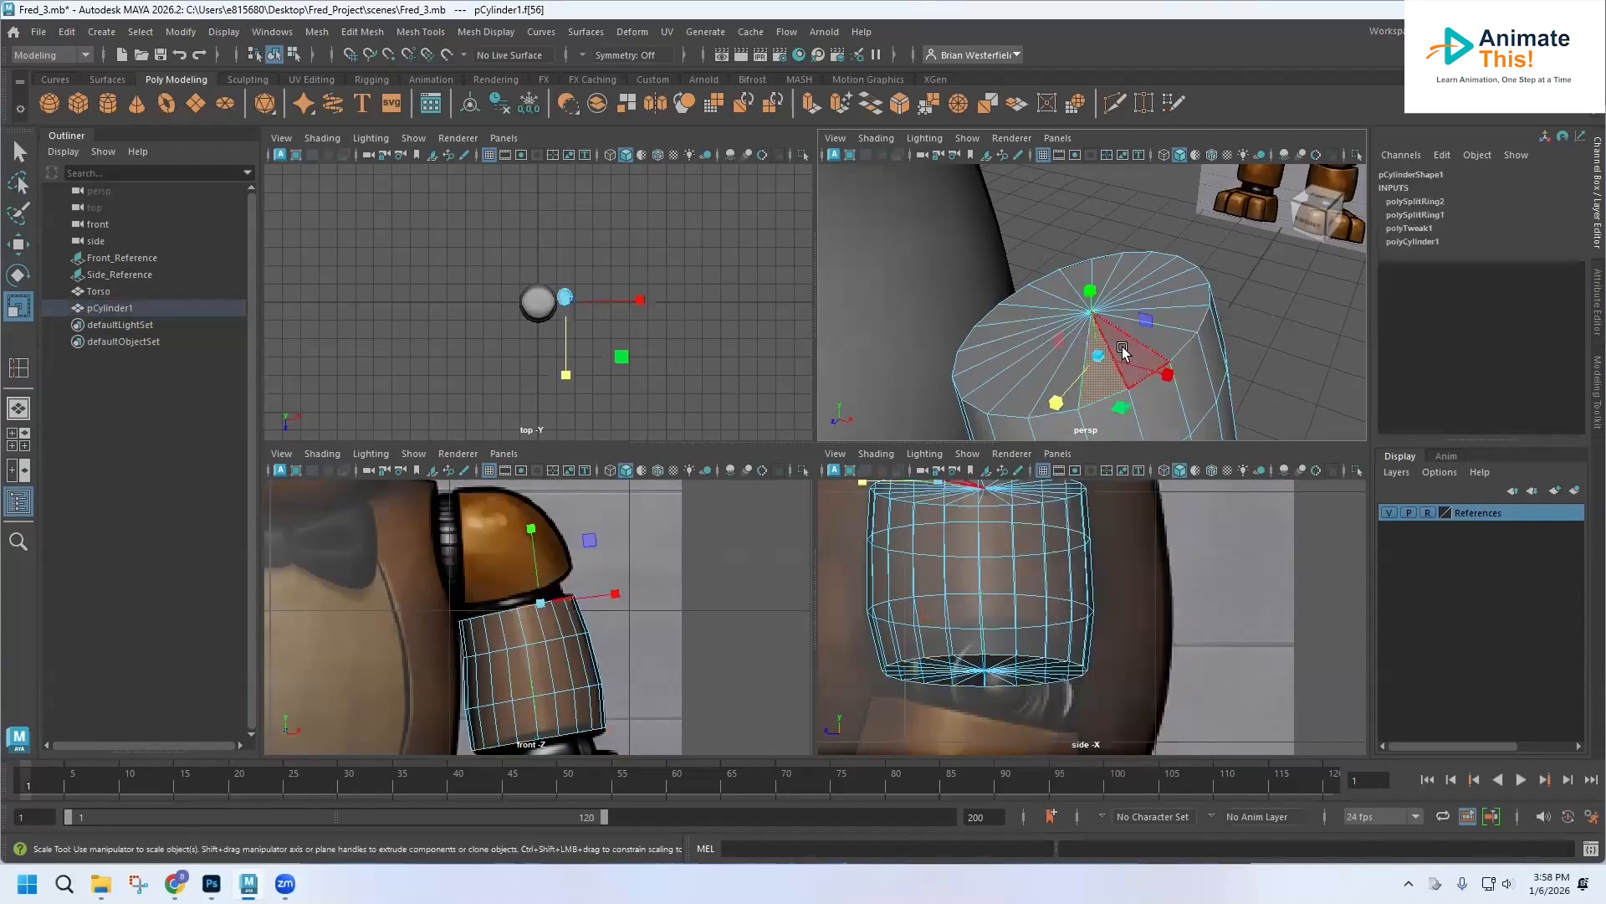
key(q)
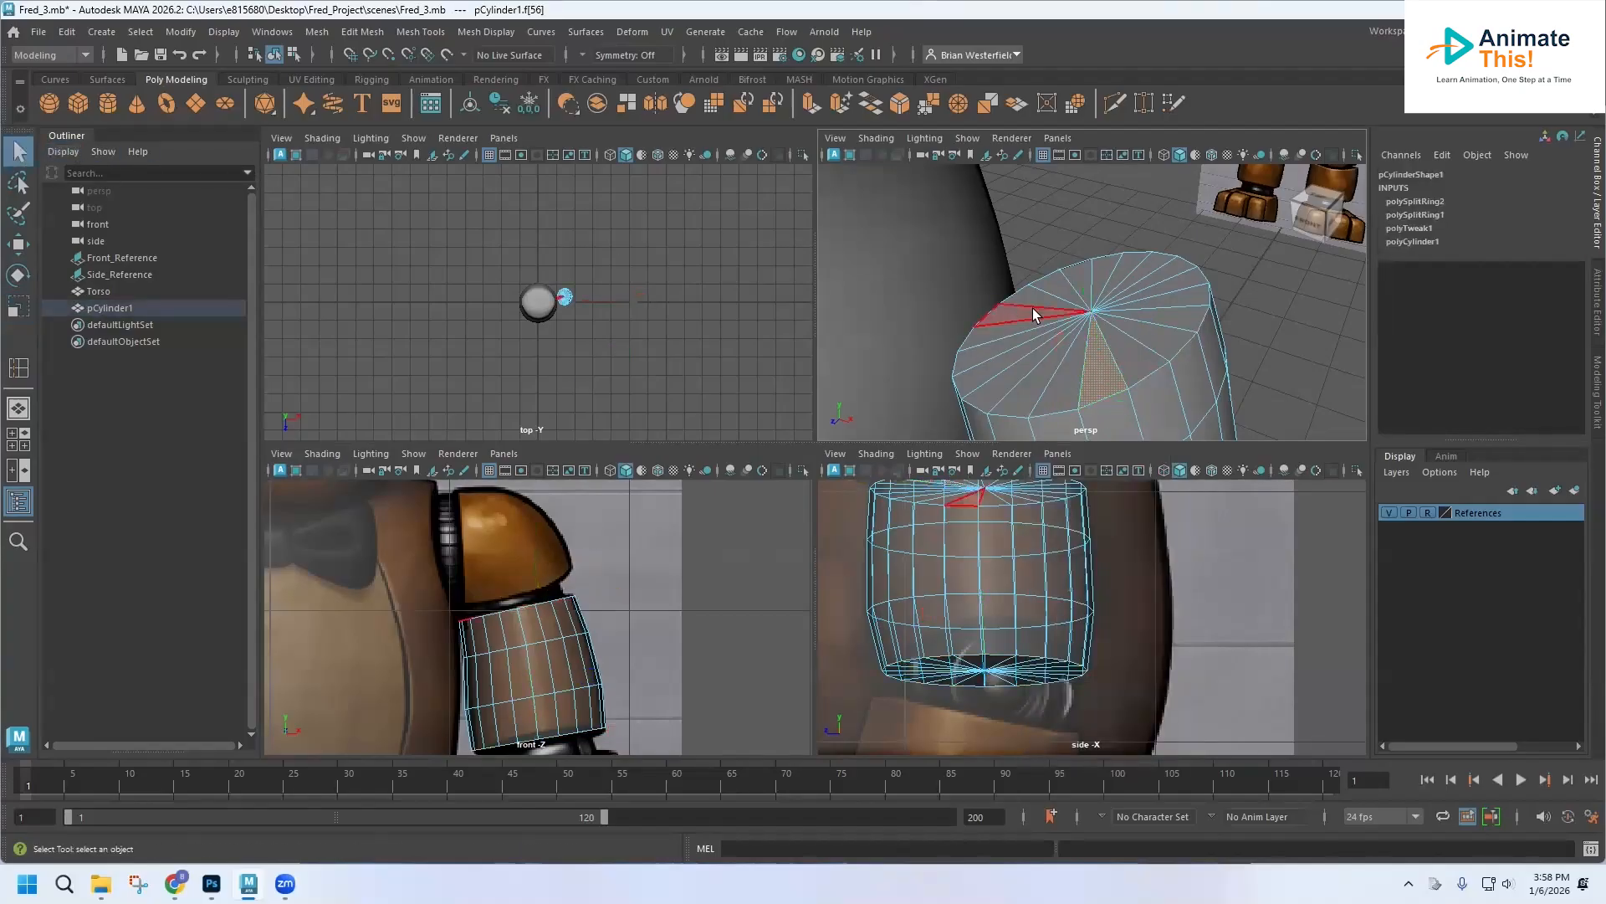
shift+click(1125, 360)
shift+click(1155, 341)
shift+click(1175, 319)
shift+click(1188, 303)
shift+click(1186, 281)
shift+click(1169, 266)
shift+click(1150, 261)
shift+click(1135, 259)
shift+click(1117, 266)
shift+click(1090, 269)
shift+click(1078, 273)
shift+click(1064, 280)
shift+click(1045, 299)
shift+click(1022, 325)
shift+click(1018, 330)
shift+click(1018, 352)
shift+click(1026, 368)
shift+click(1028, 375)
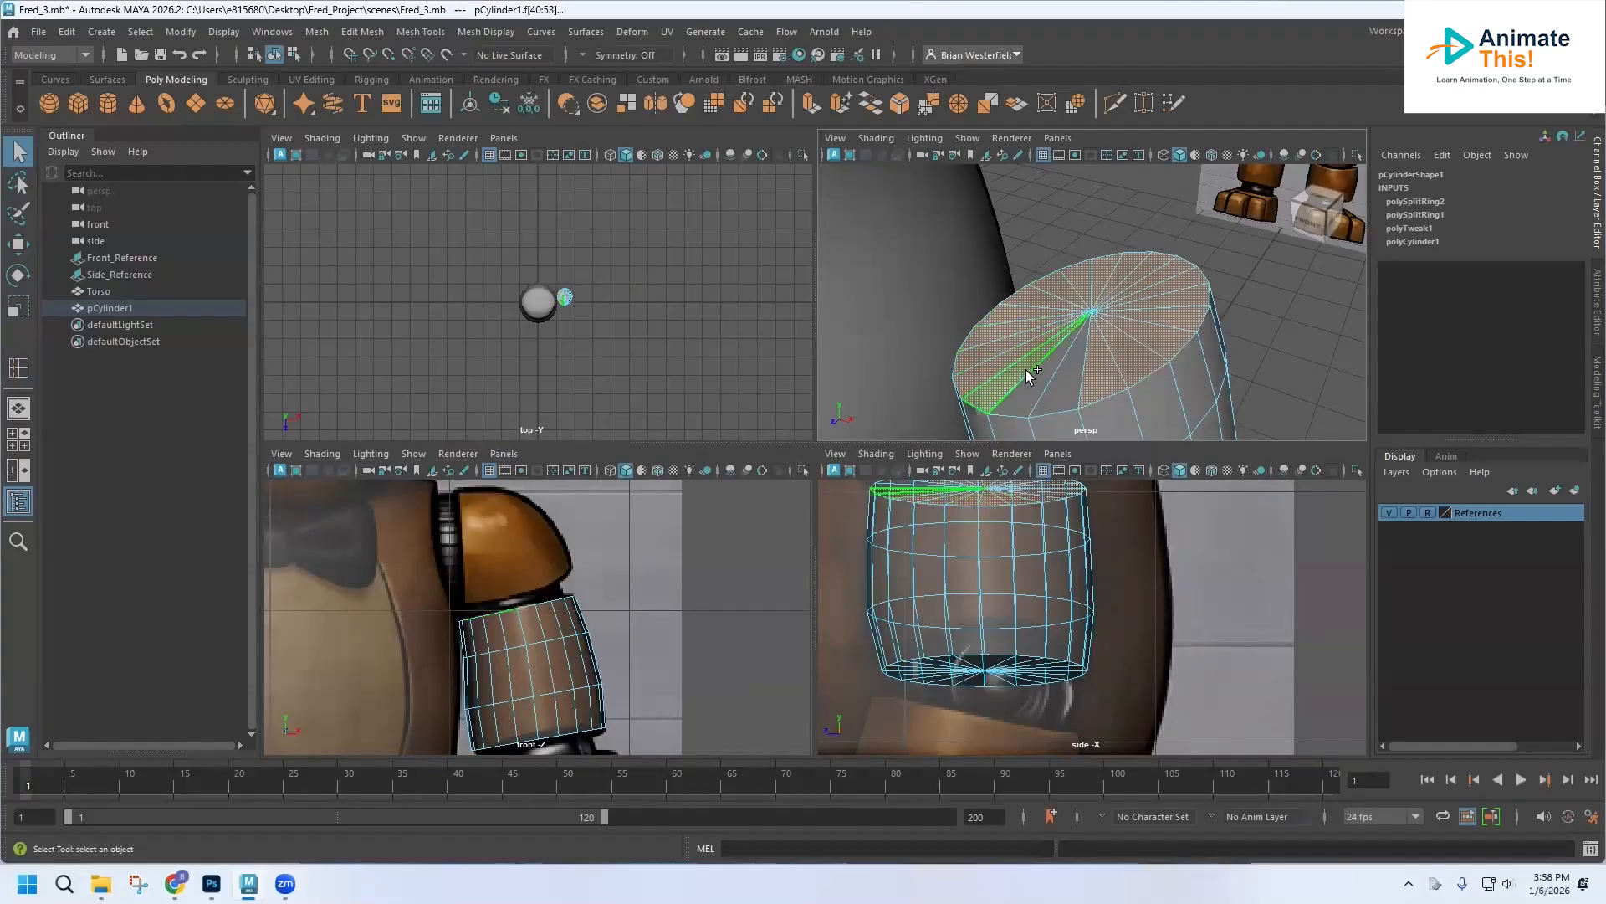
shift+click(1038, 386)
shift+click(1058, 390)
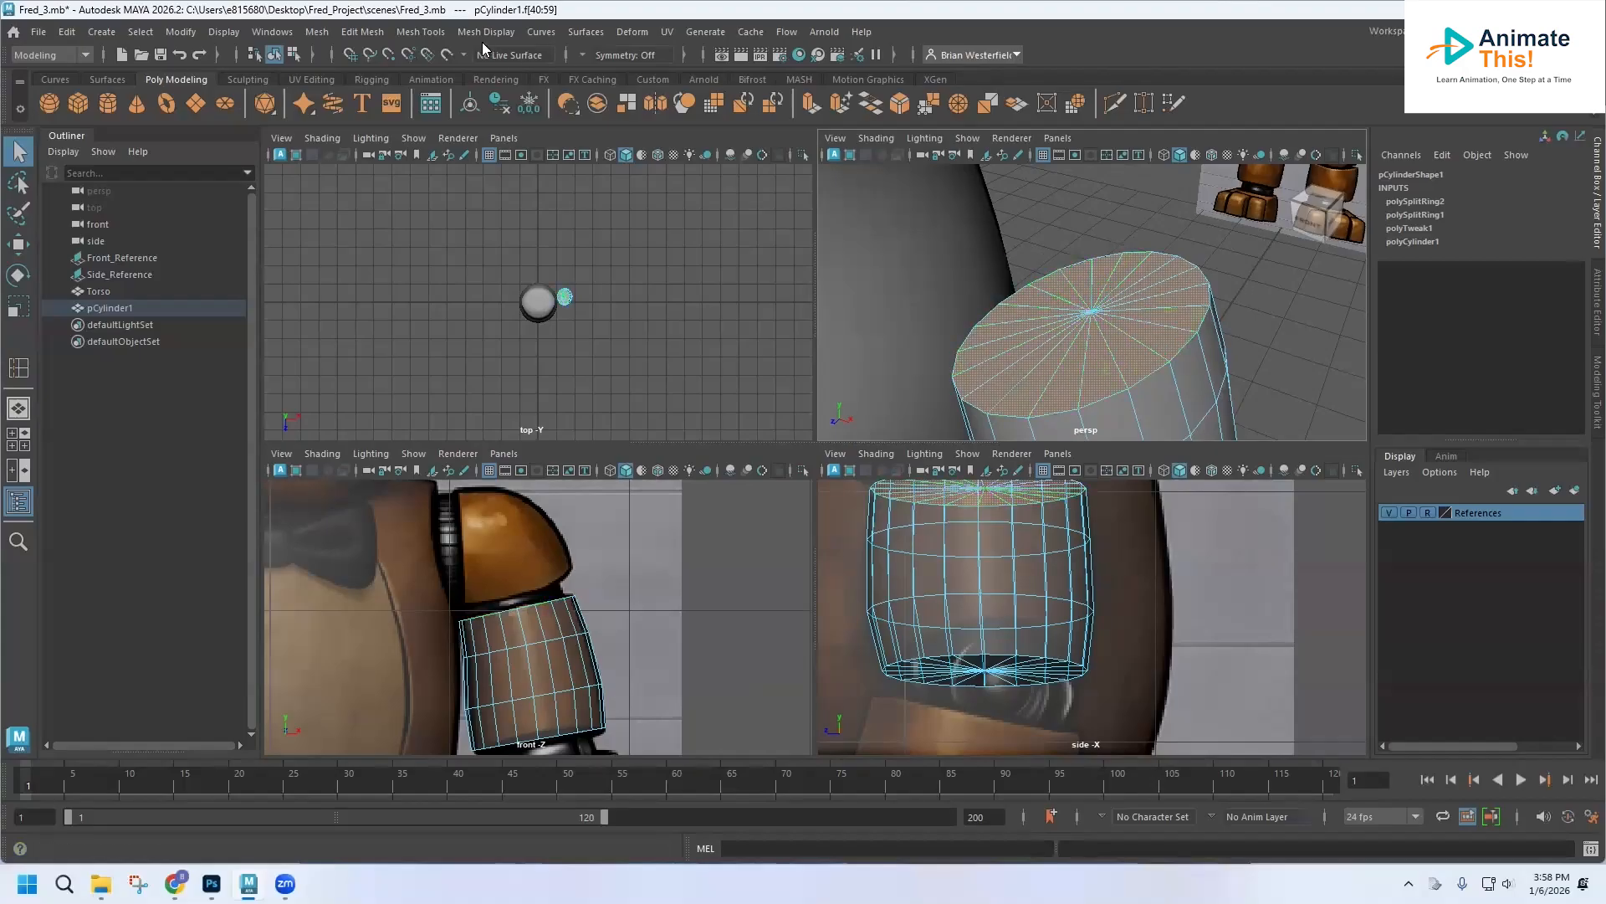
- Extrude the selected top cap faces of the upper arm cylinder and scale them inward uniformly to form an inset ring
click(425, 33)
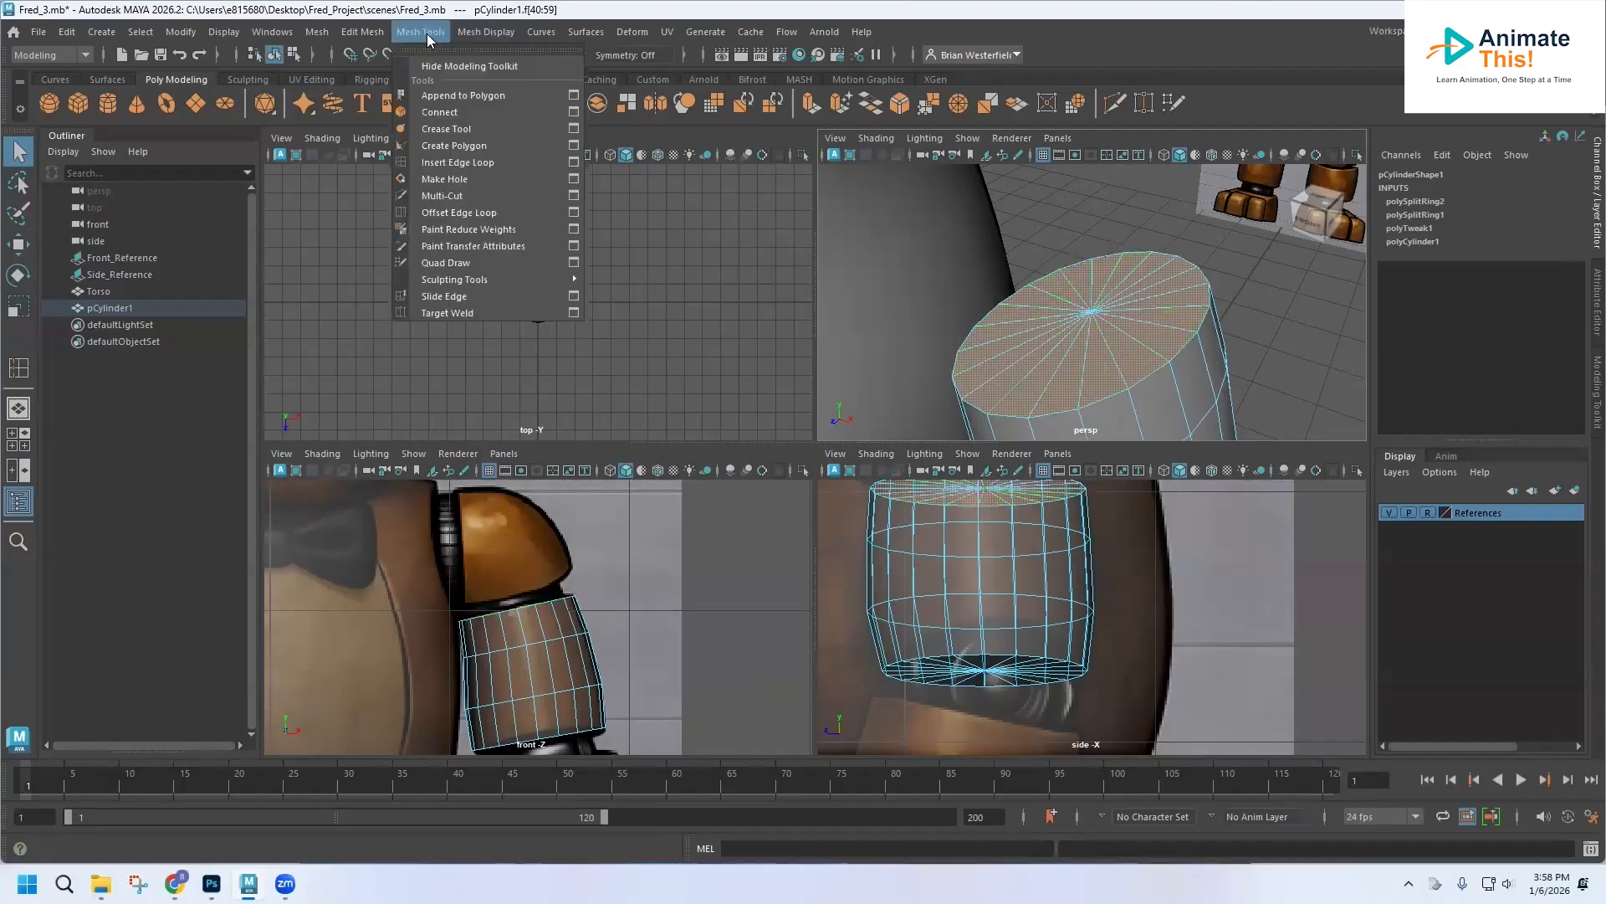
click(423, 34)
click(374, 33)
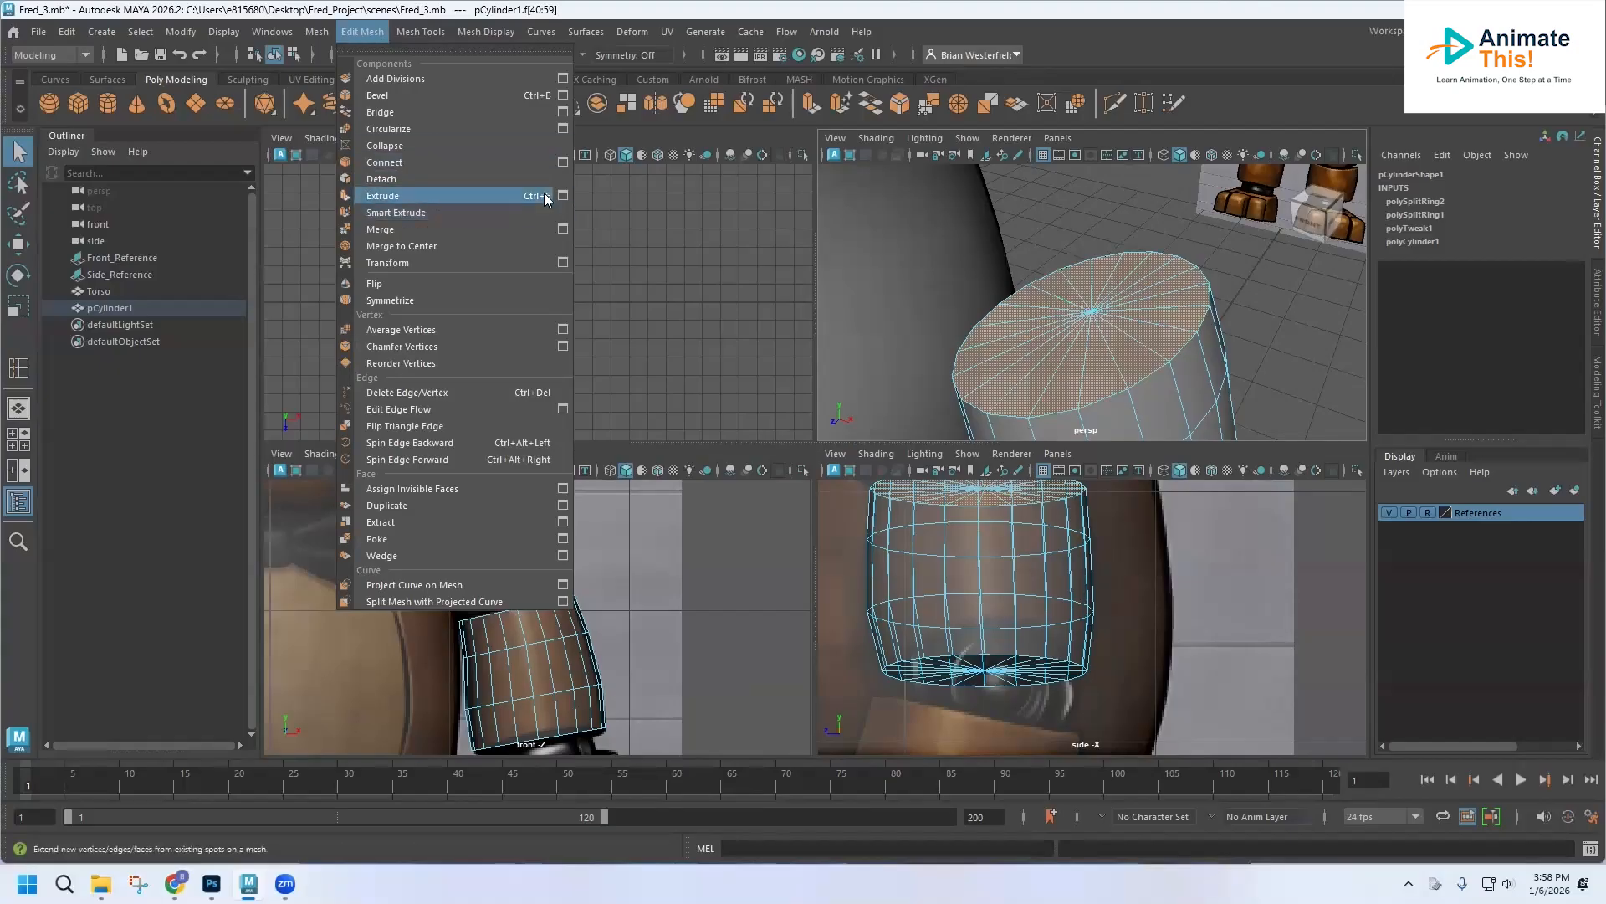
click(410, 196)
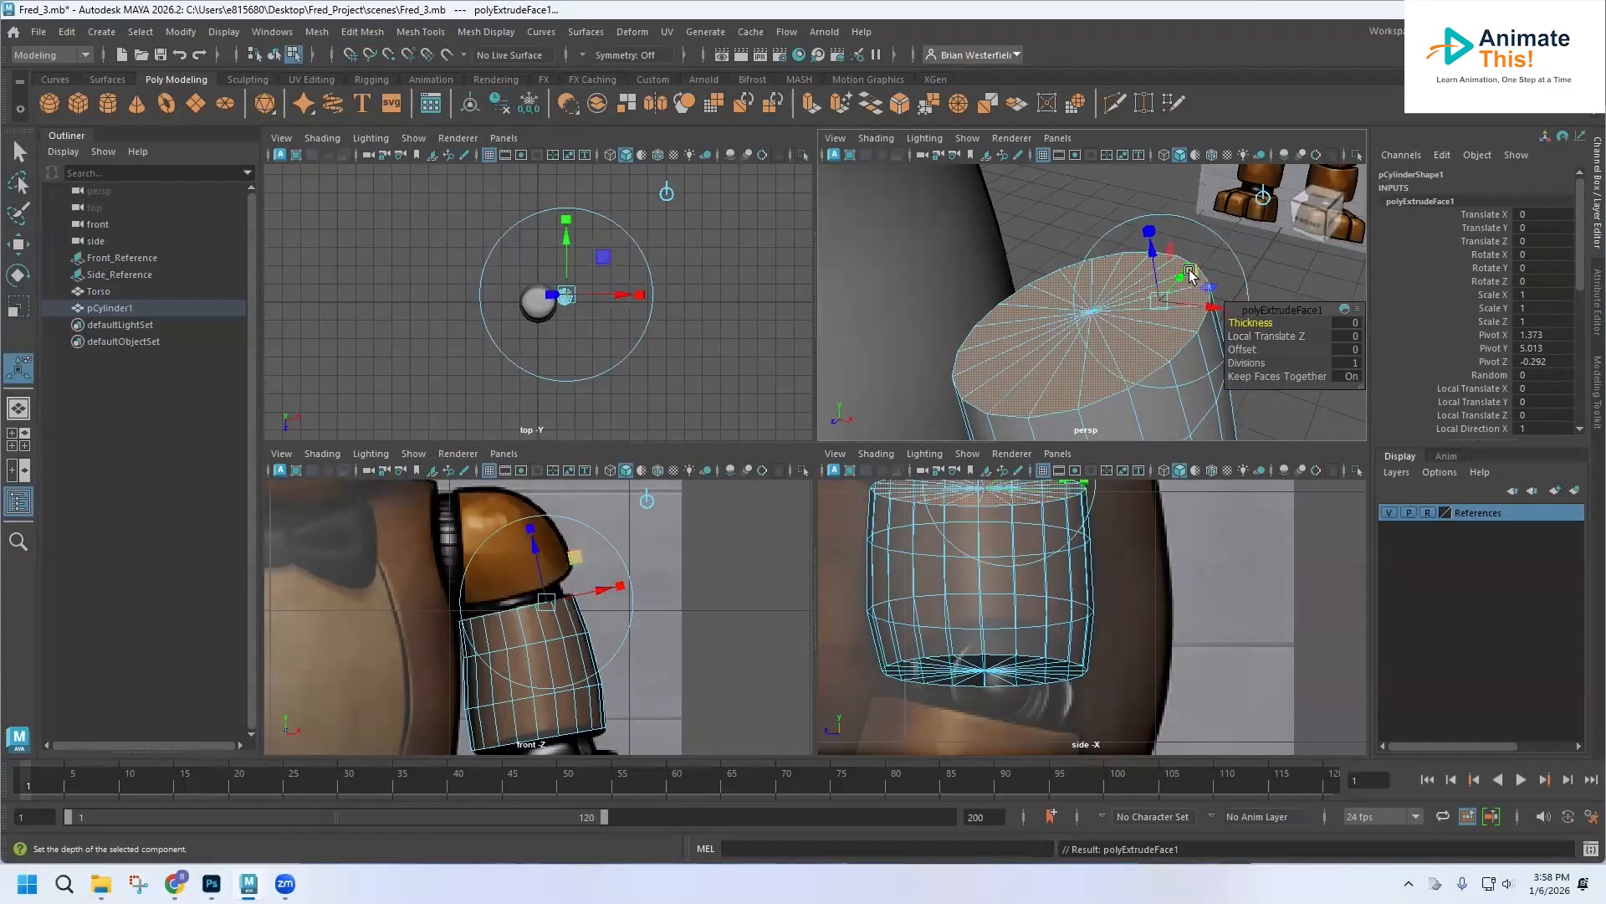
click(1146, 234)
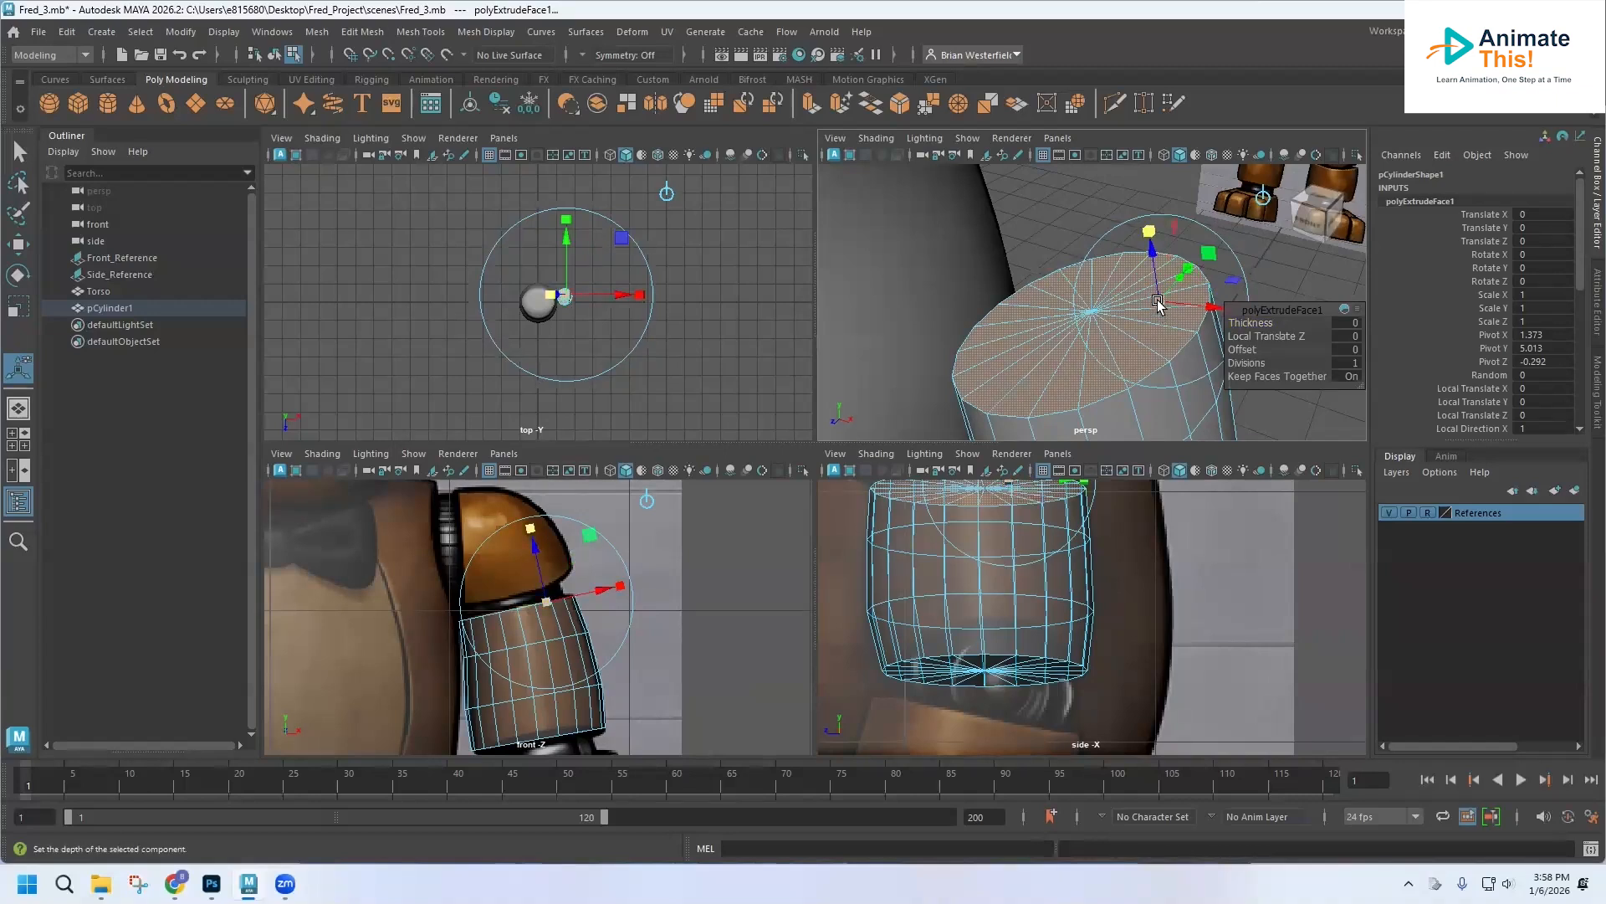
click(1158, 301)
drag(1158, 301, 1141, 306)
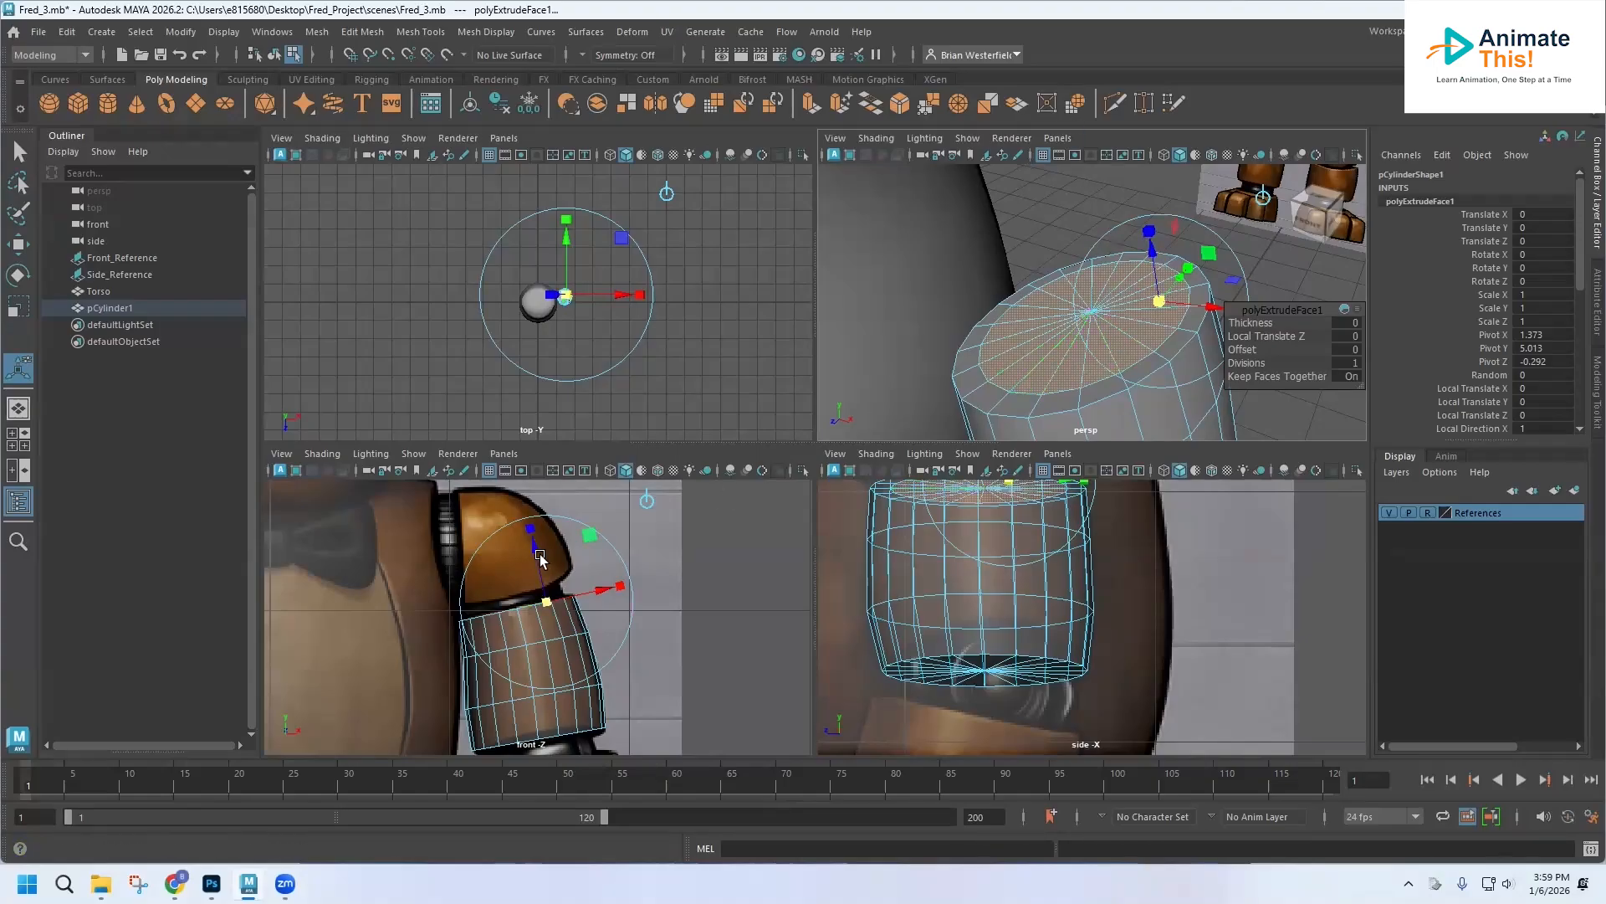
- Extrude the inset cap faces again and raise them about 0.088 along local Z to form a narrow neck
scroll(506, 606, up, 2)
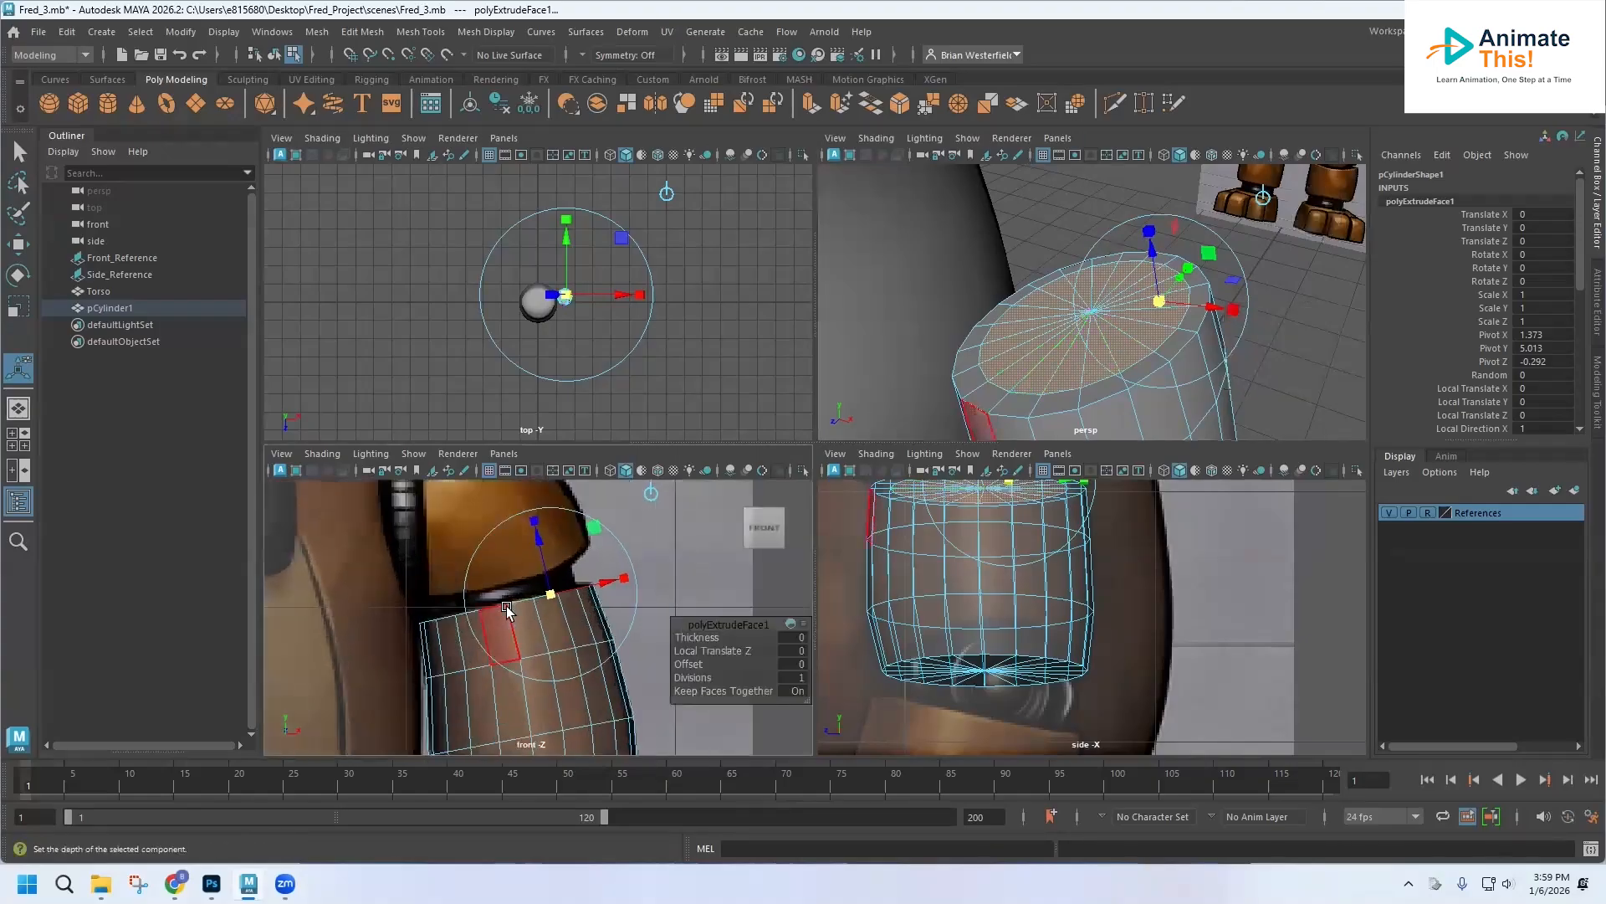
scroll(515, 596, up, 2)
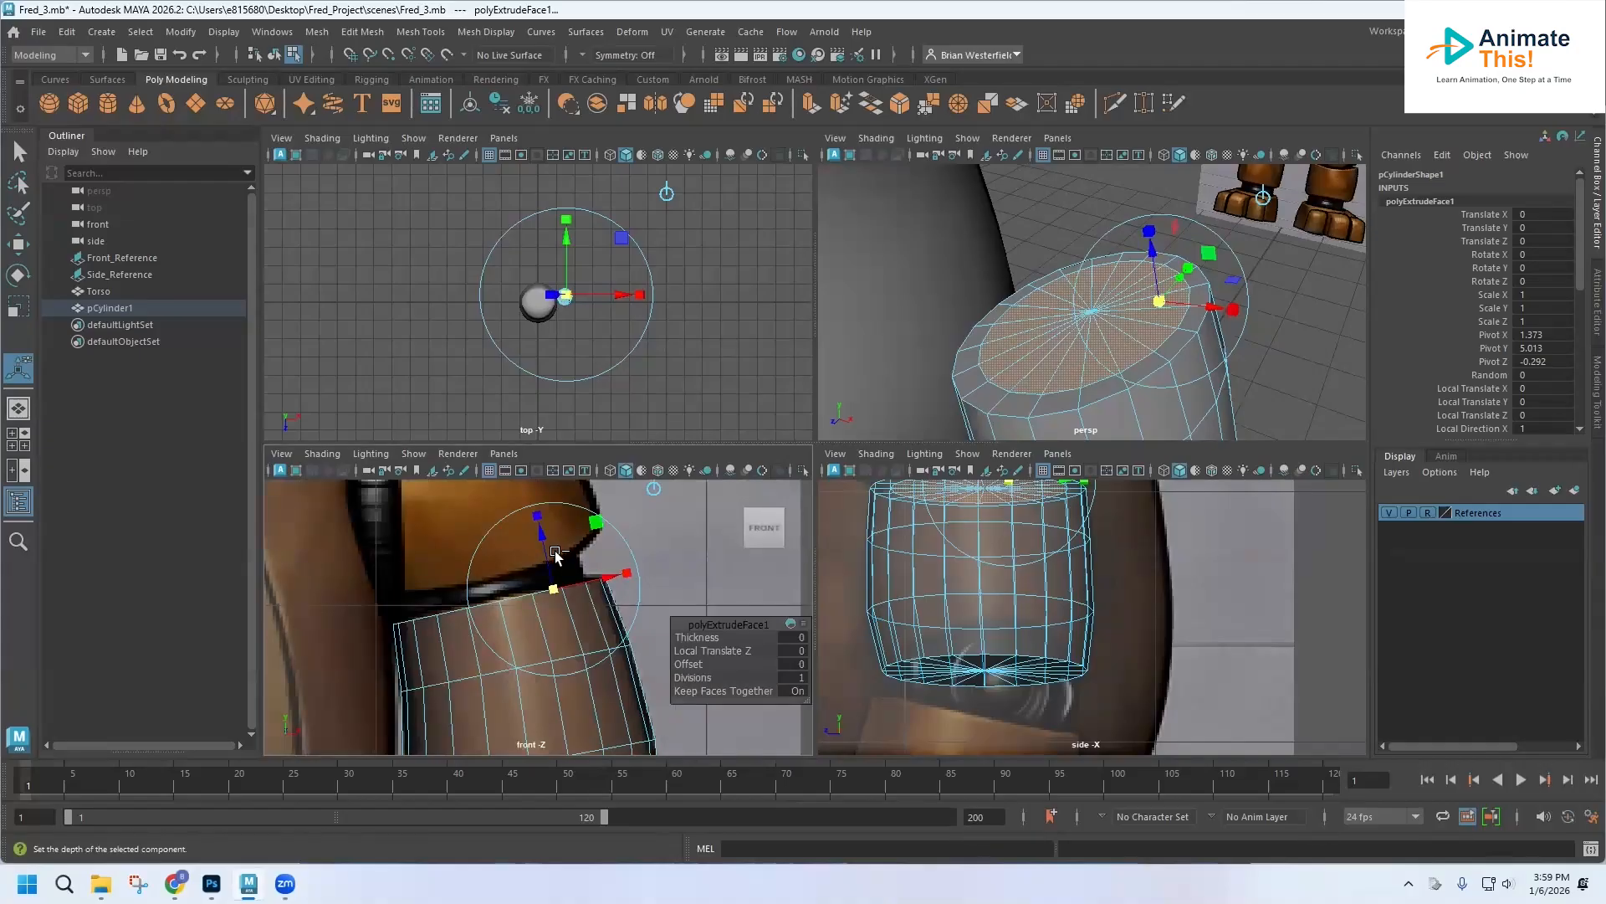
key(ctrl+e)
drag(545, 548, 534, 512)
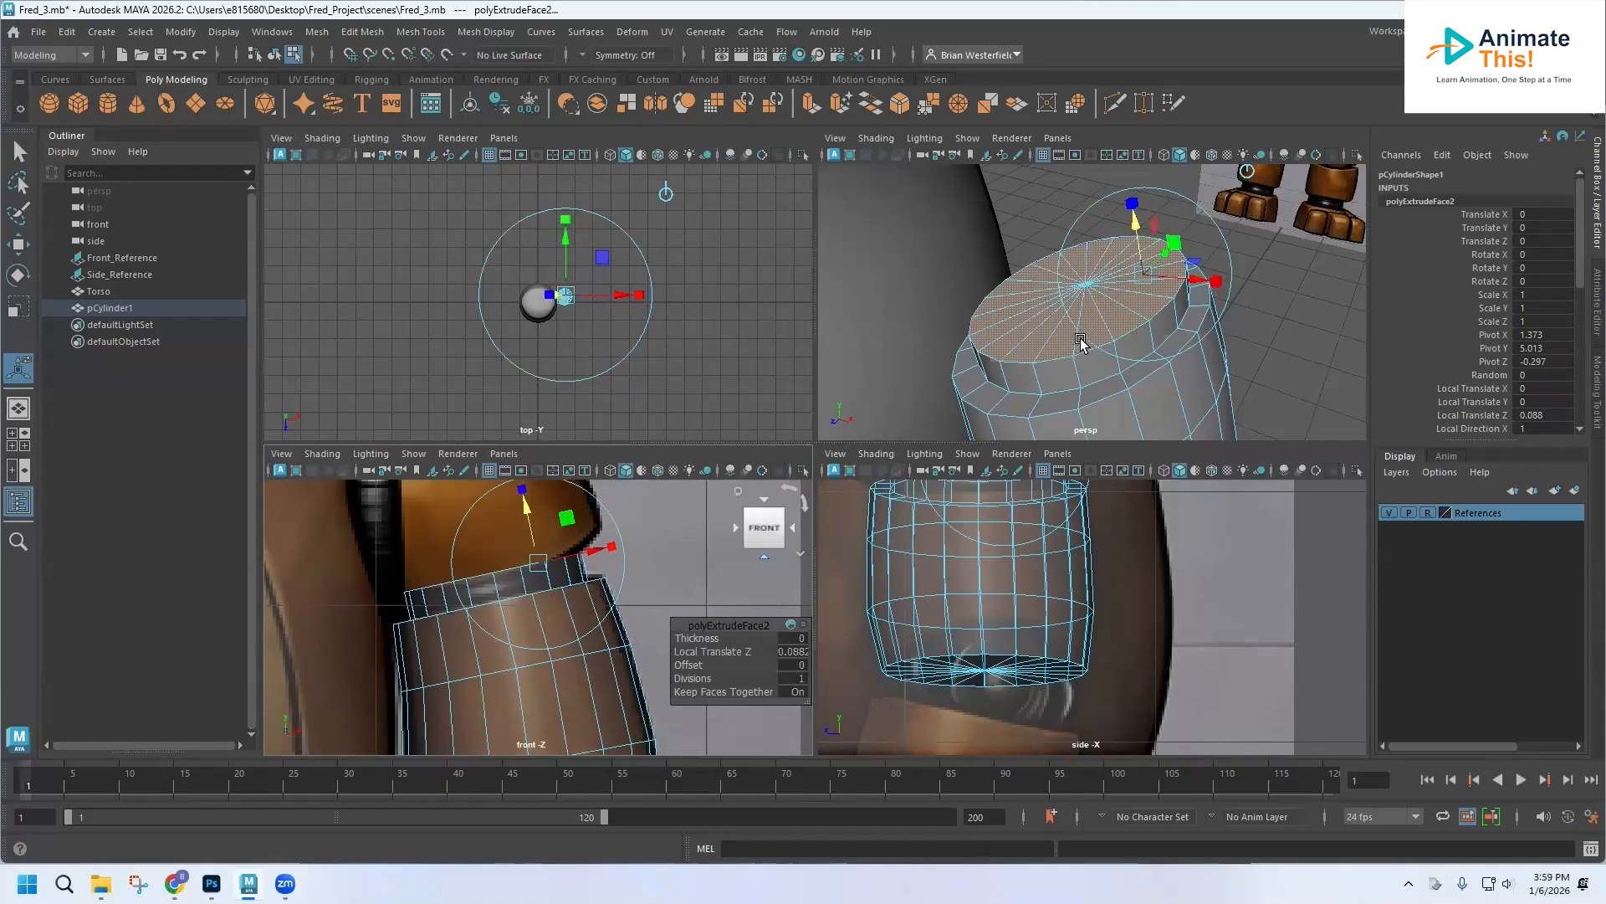
- Extrude the neck's top faces in place and scale them outward uniformly by about 1.58 to form an overhanging rim
key(ctrl+e)
click(1133, 209)
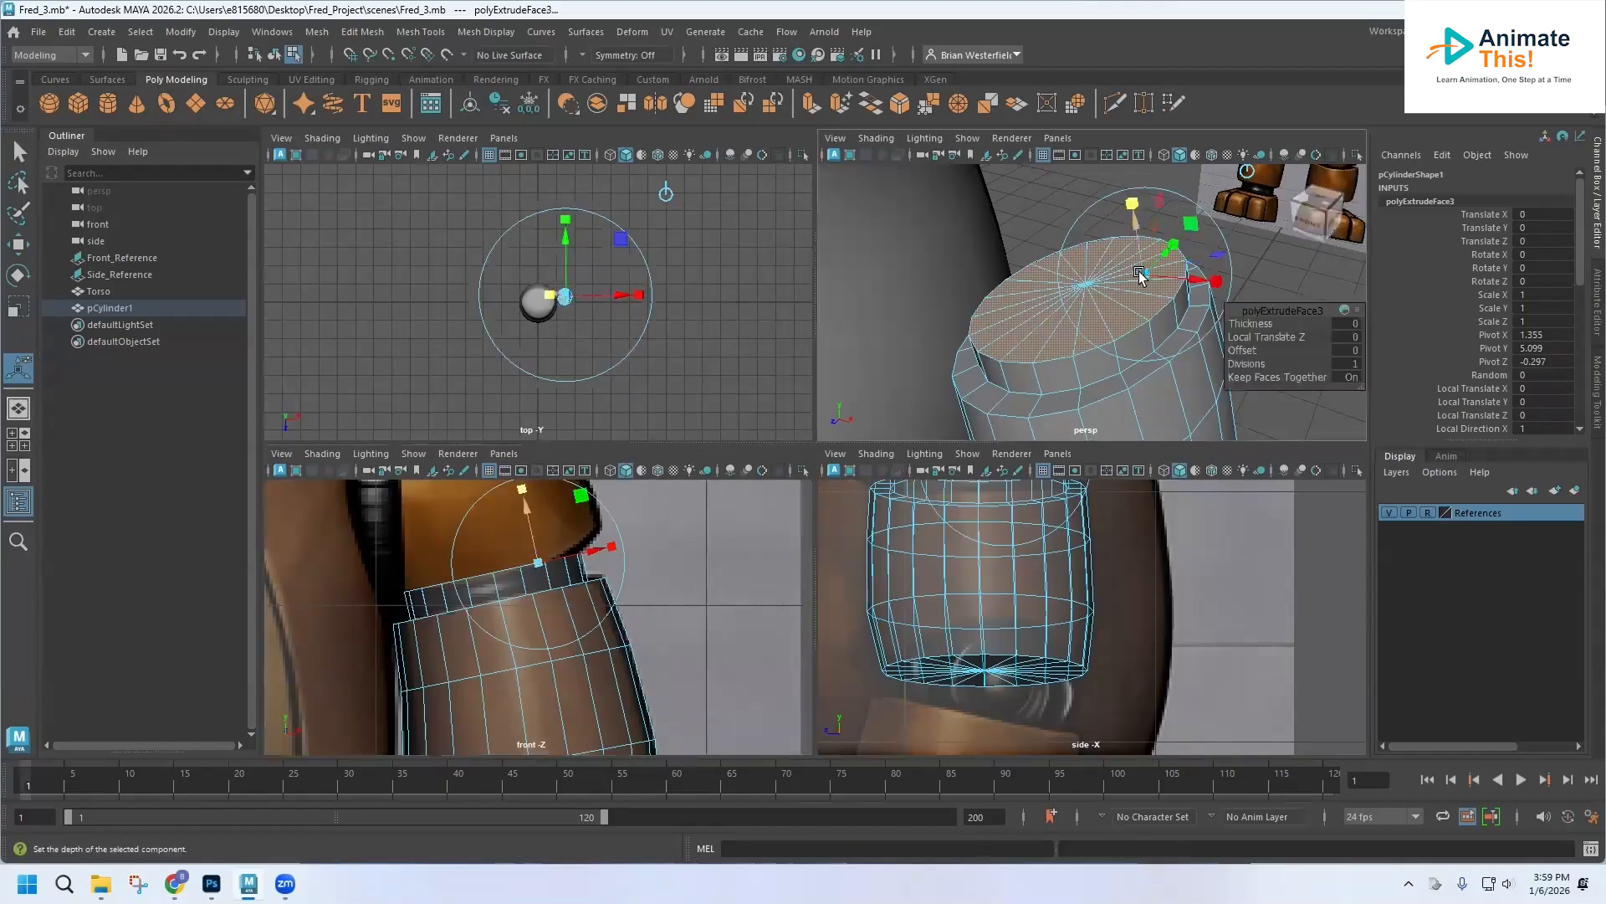
drag(1143, 274, 1173, 280)
key(e)
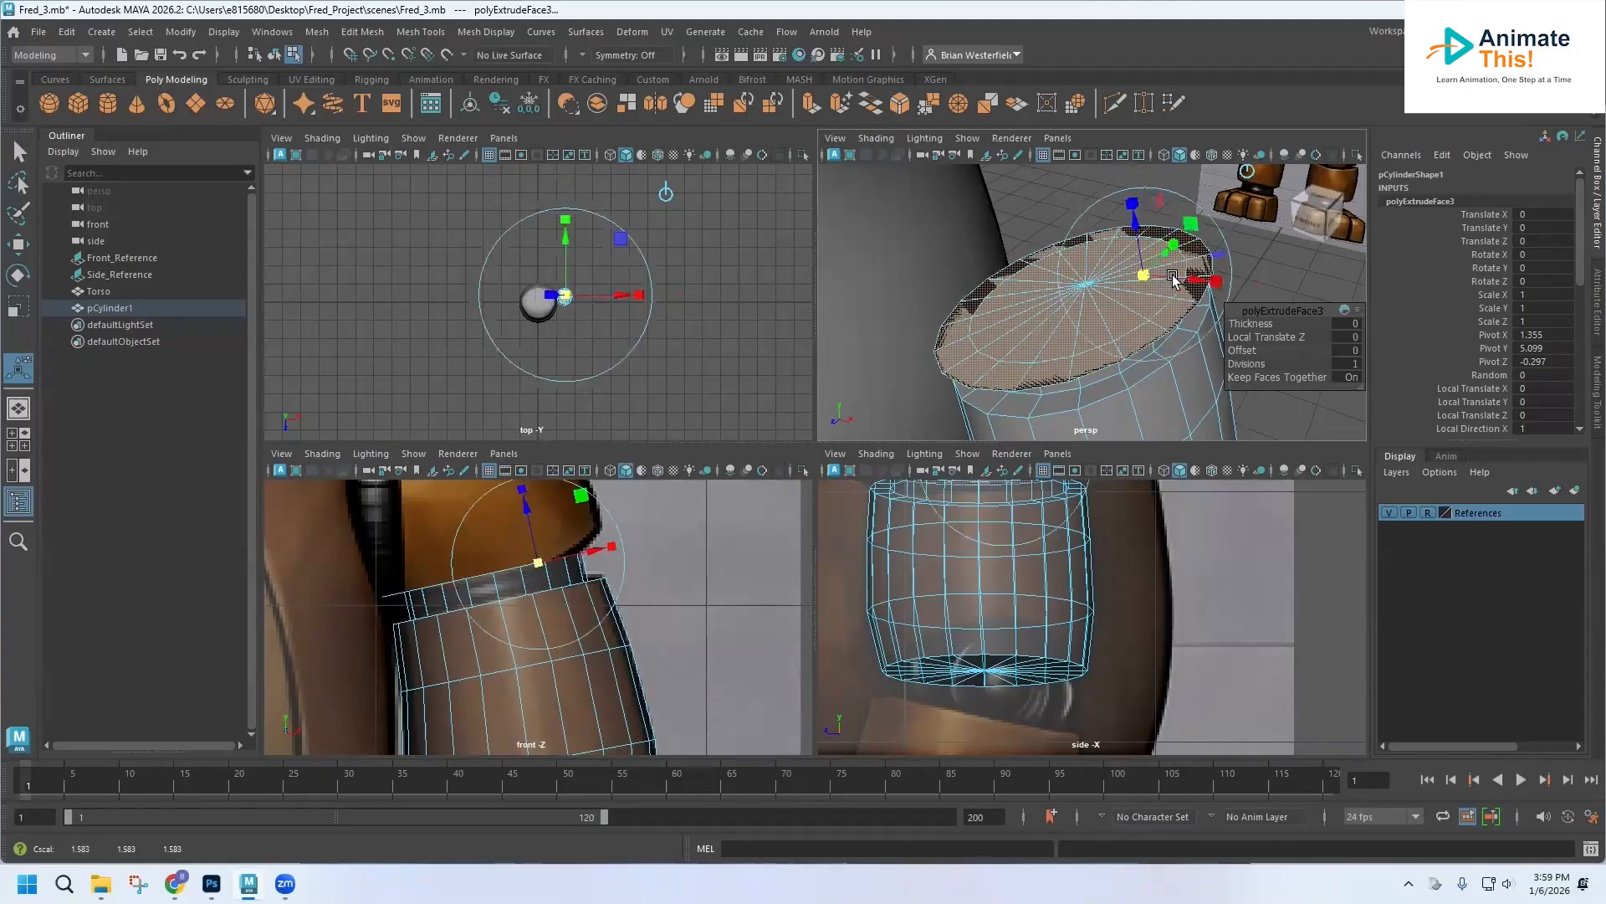
- Examine the overhanging rim and the neck below it from low side angles in the perspective view
mouse_move(1114, 339)
alt+mouse_down()
mouse_move(1092, 302)
mouse_move(1020, 255)
mouse_move(1113, 318)
alt+mouse_up()
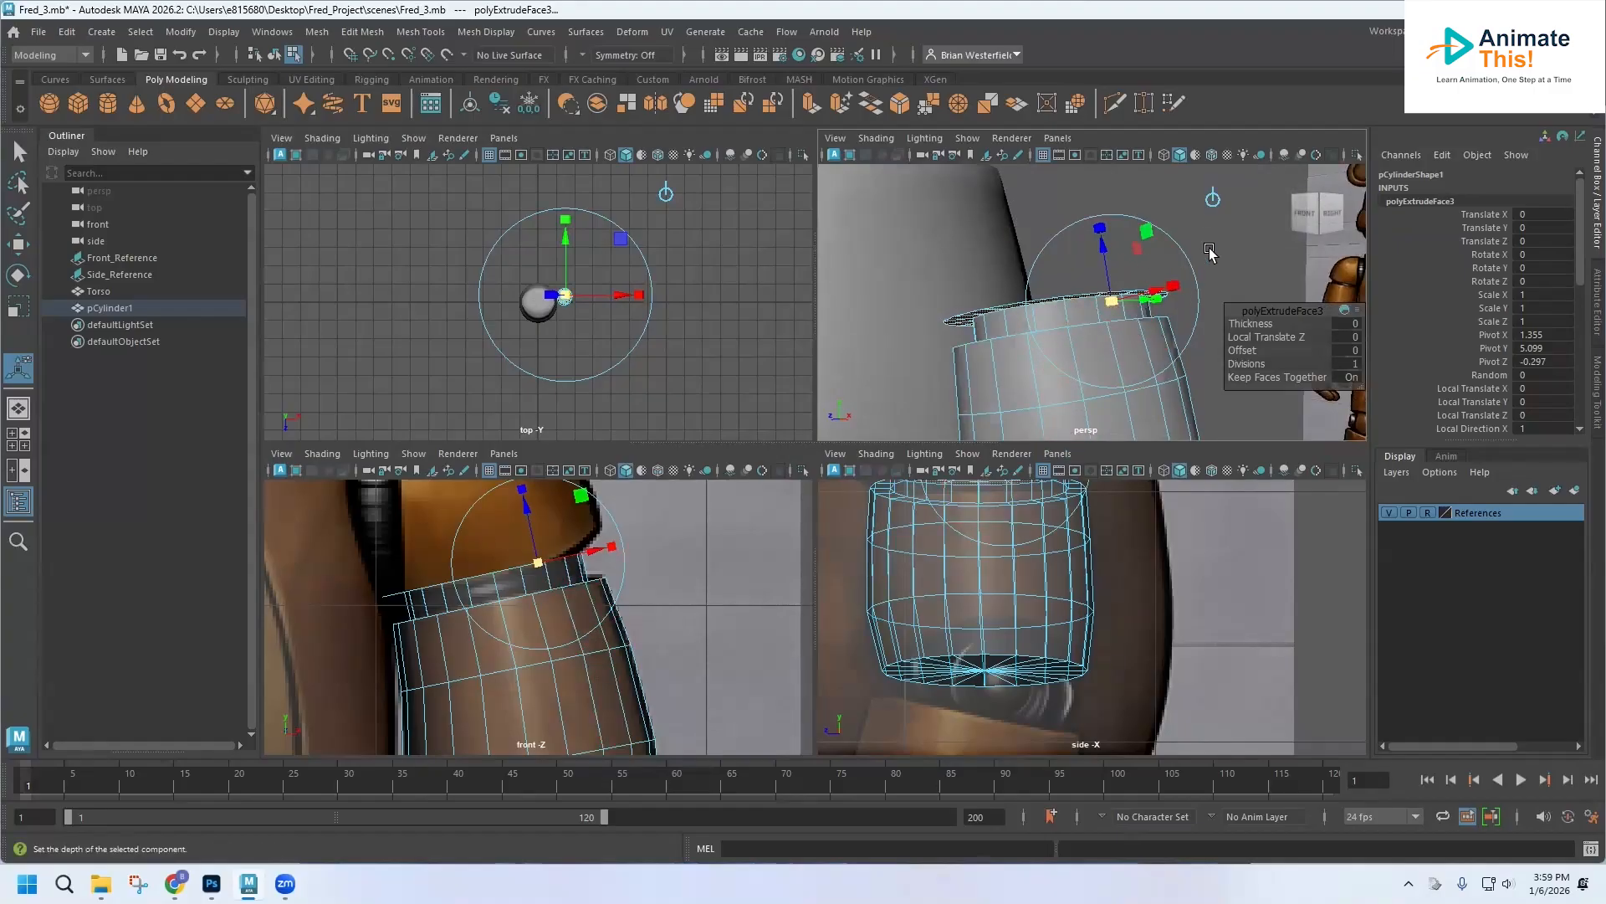
mouse_move(1206, 262)
alt+mouse_down()
mouse_move(1180, 249)
mouse_move(1215, 262)
mouse_move(1180, 254)
mouse_move(1192, 274)
mouse_move(1182, 253)
mouse_move(1186, 266)
alt+mouse_up()
mouse_move(1186, 261)
alt+middle_down()
mouse_move(1173, 233)
mouse_move(1200, 276)
mouse_move(1079, 247)
mouse_move(1140, 218)
mouse_move(1203, 243)
alt+middle_up()
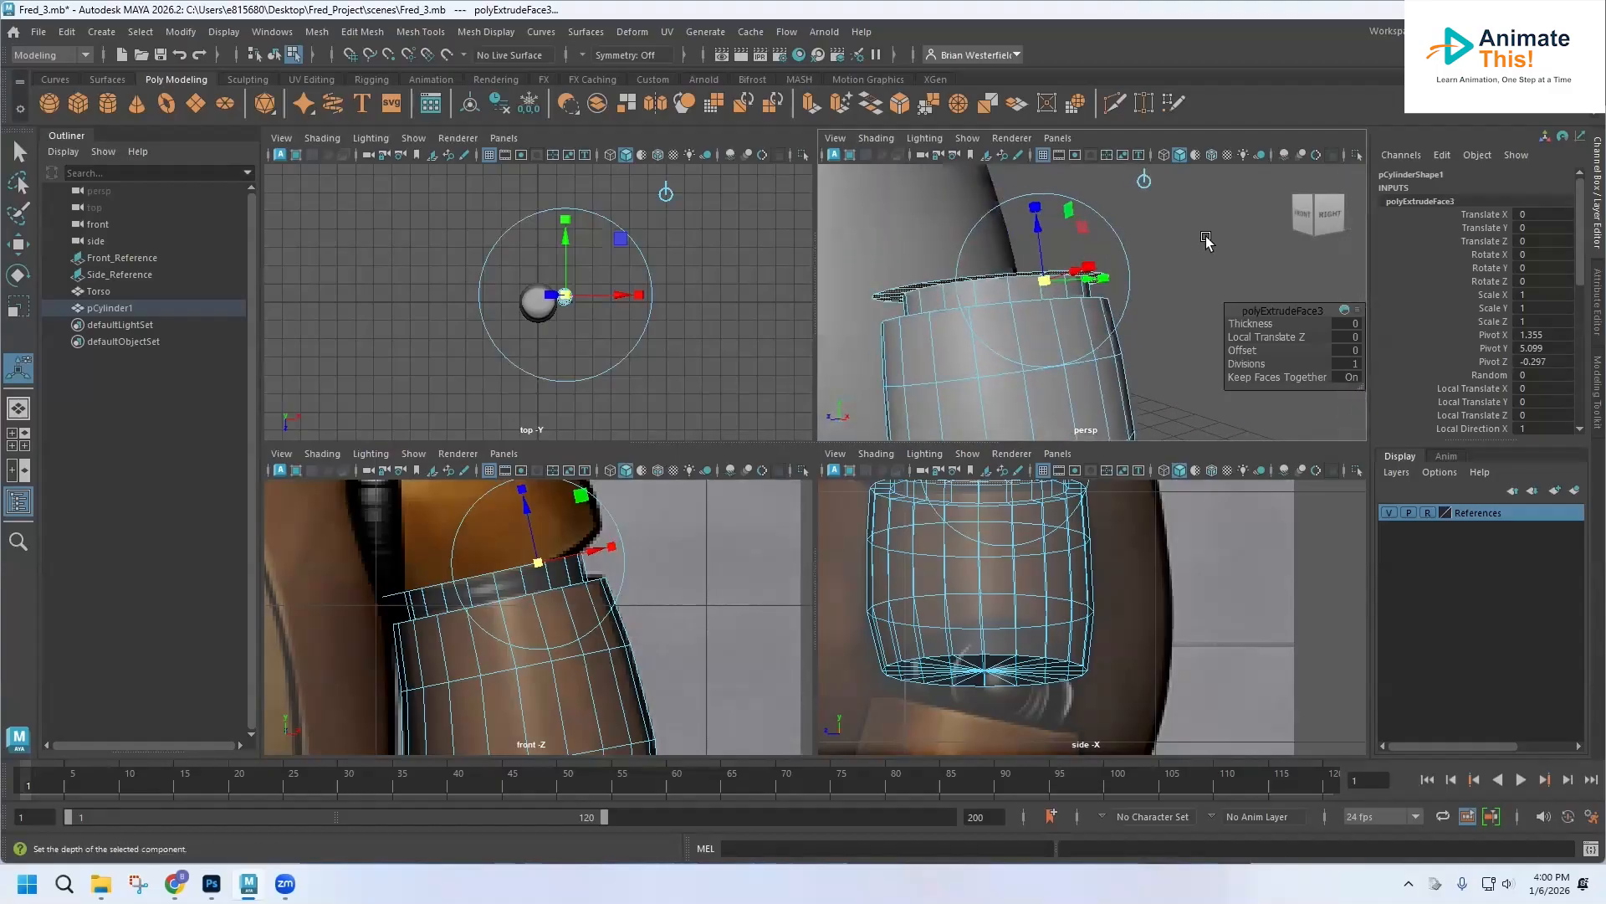
scroll(1029, 305, up, 5)
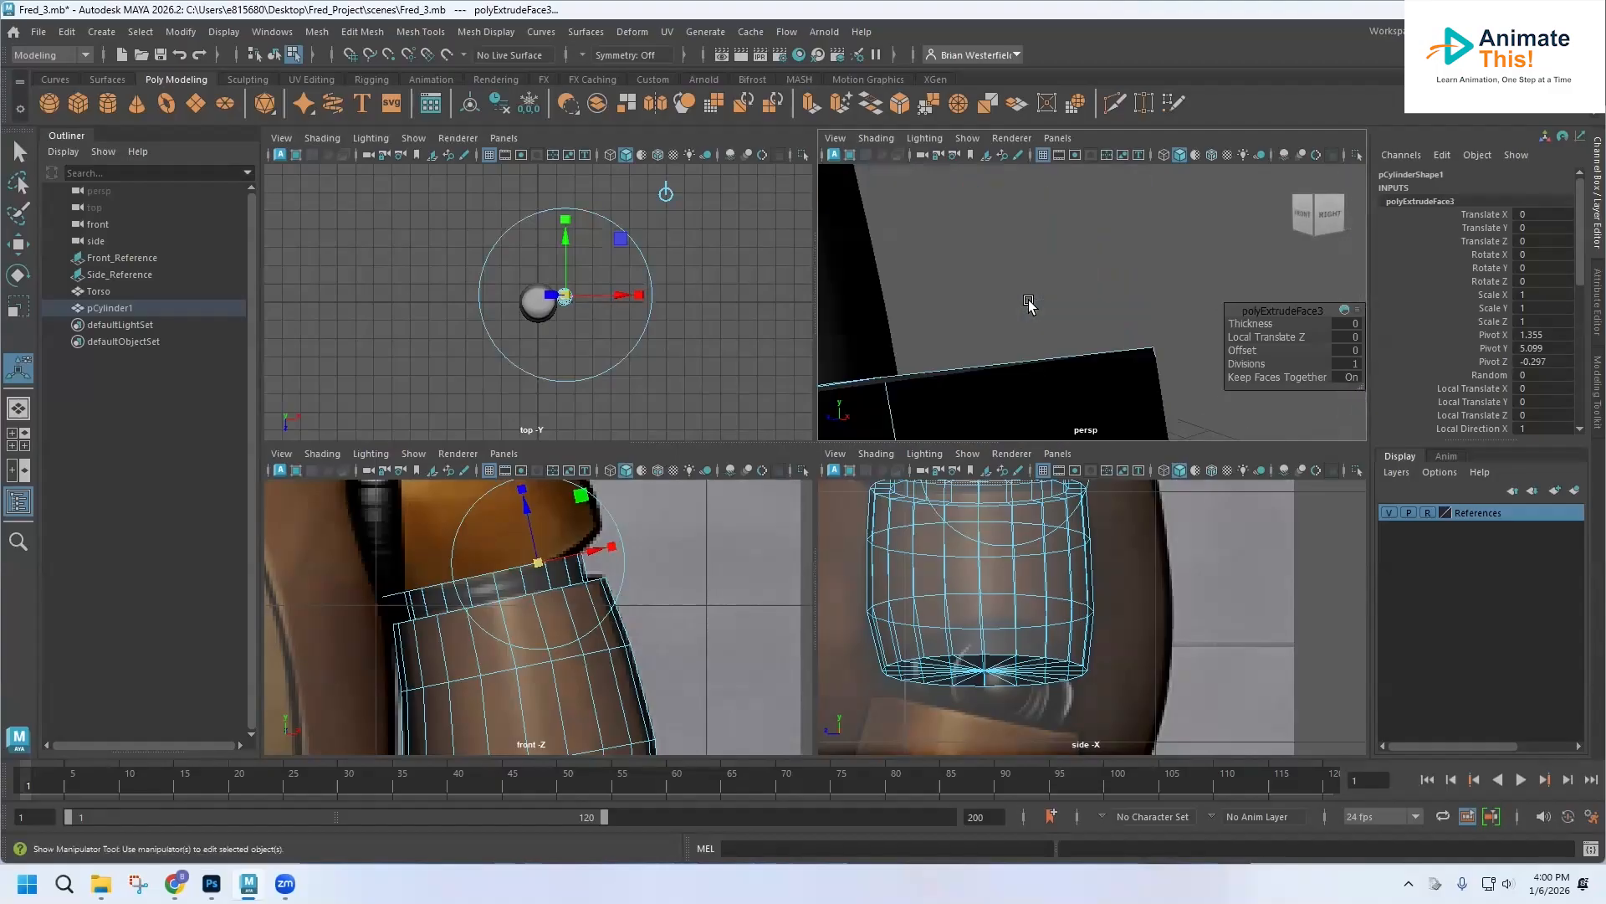
scroll(1029, 304, down, 2)
scroll(1028, 303, down, 4)
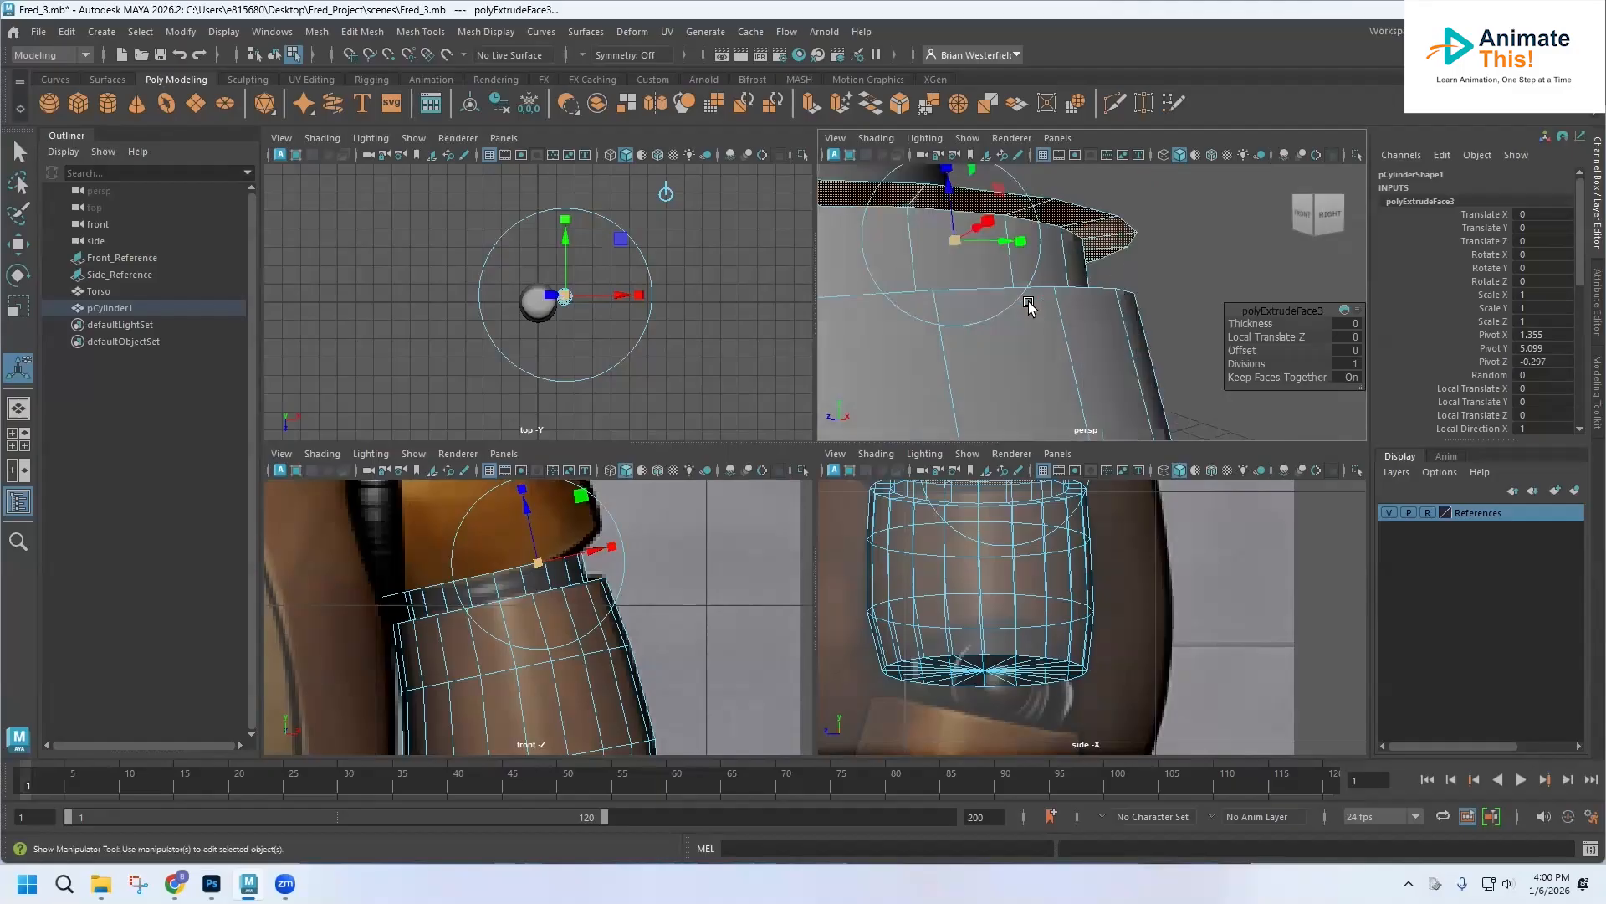
scroll(1027, 301, up, 2)
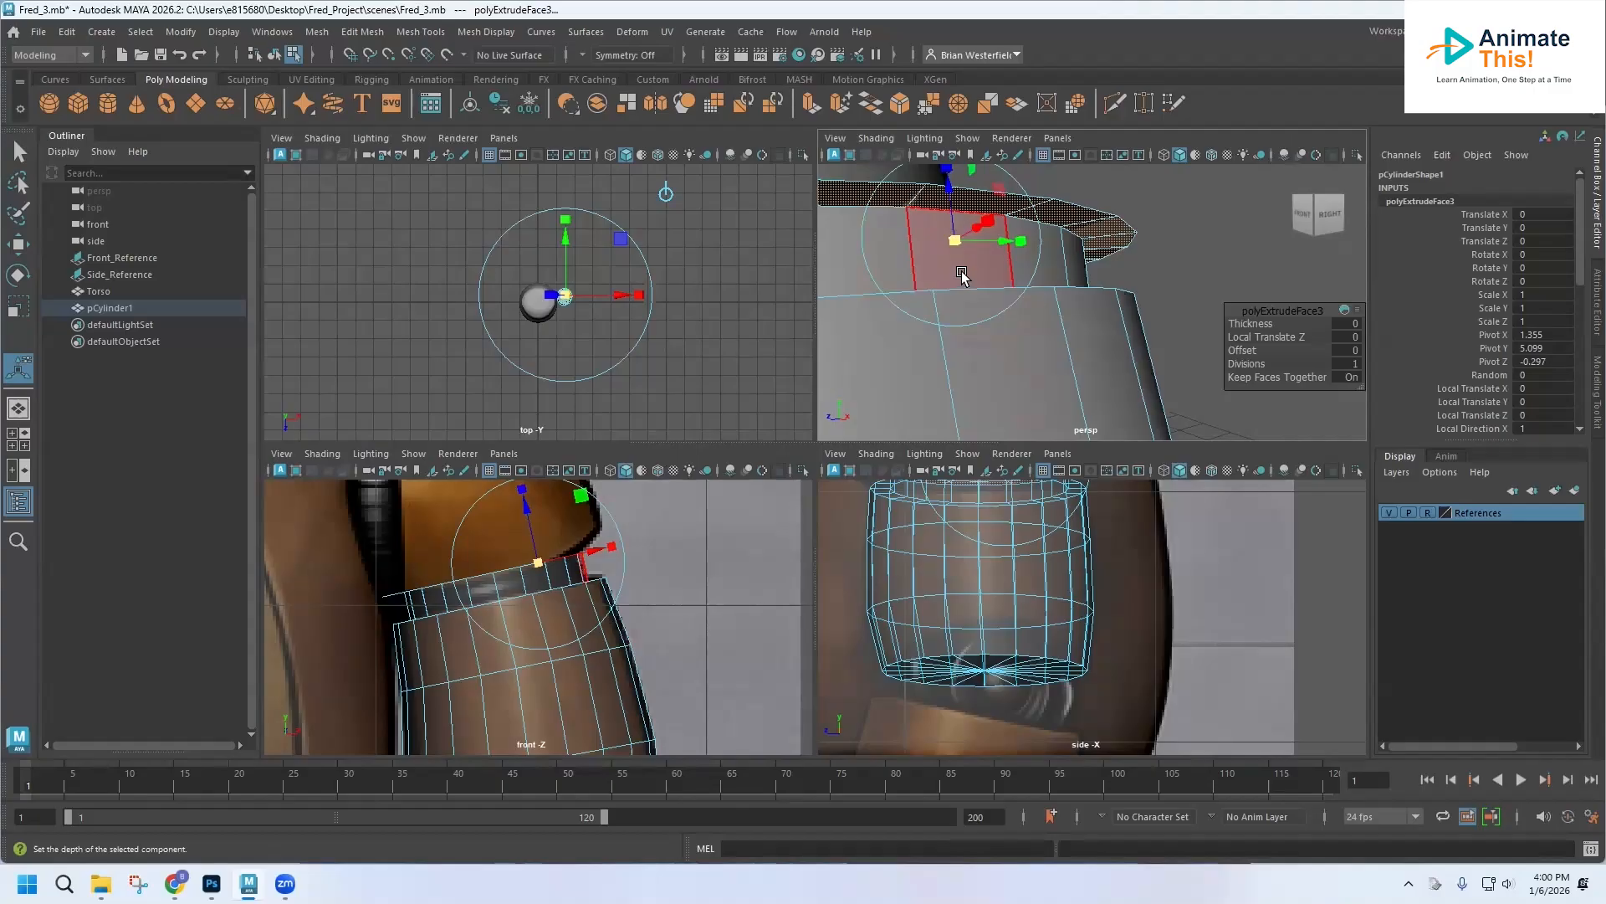
scroll(962, 272, down, 3)
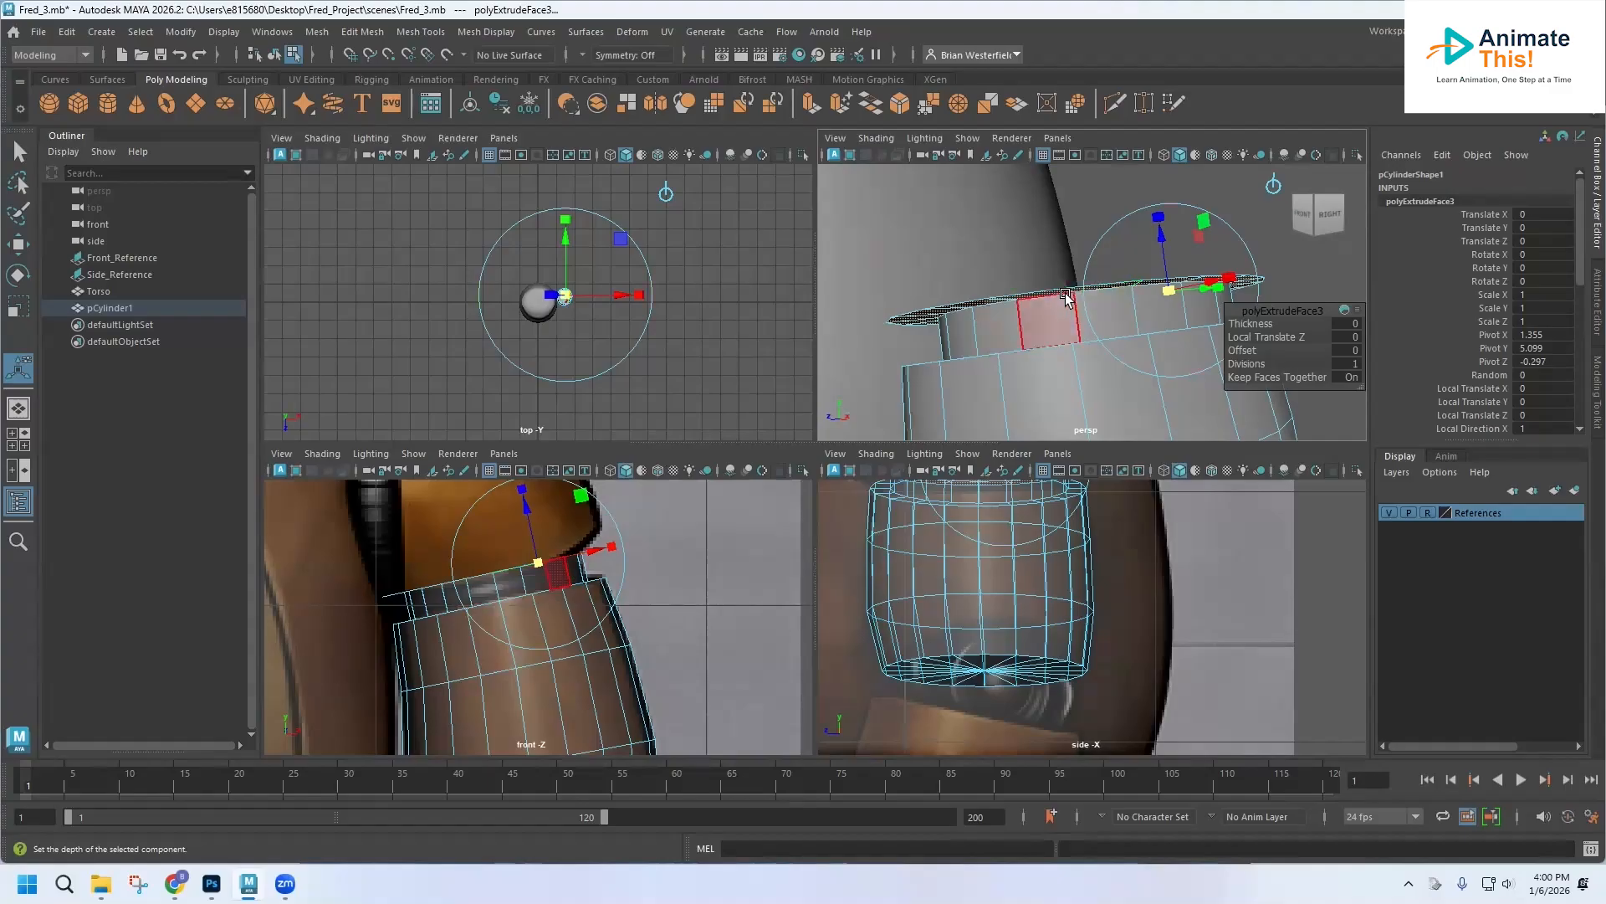
- Extrude the widened top faces about 0.101 along local Z to give the overhanging rim its height
alt+drag(1065, 272, 1058, 416)
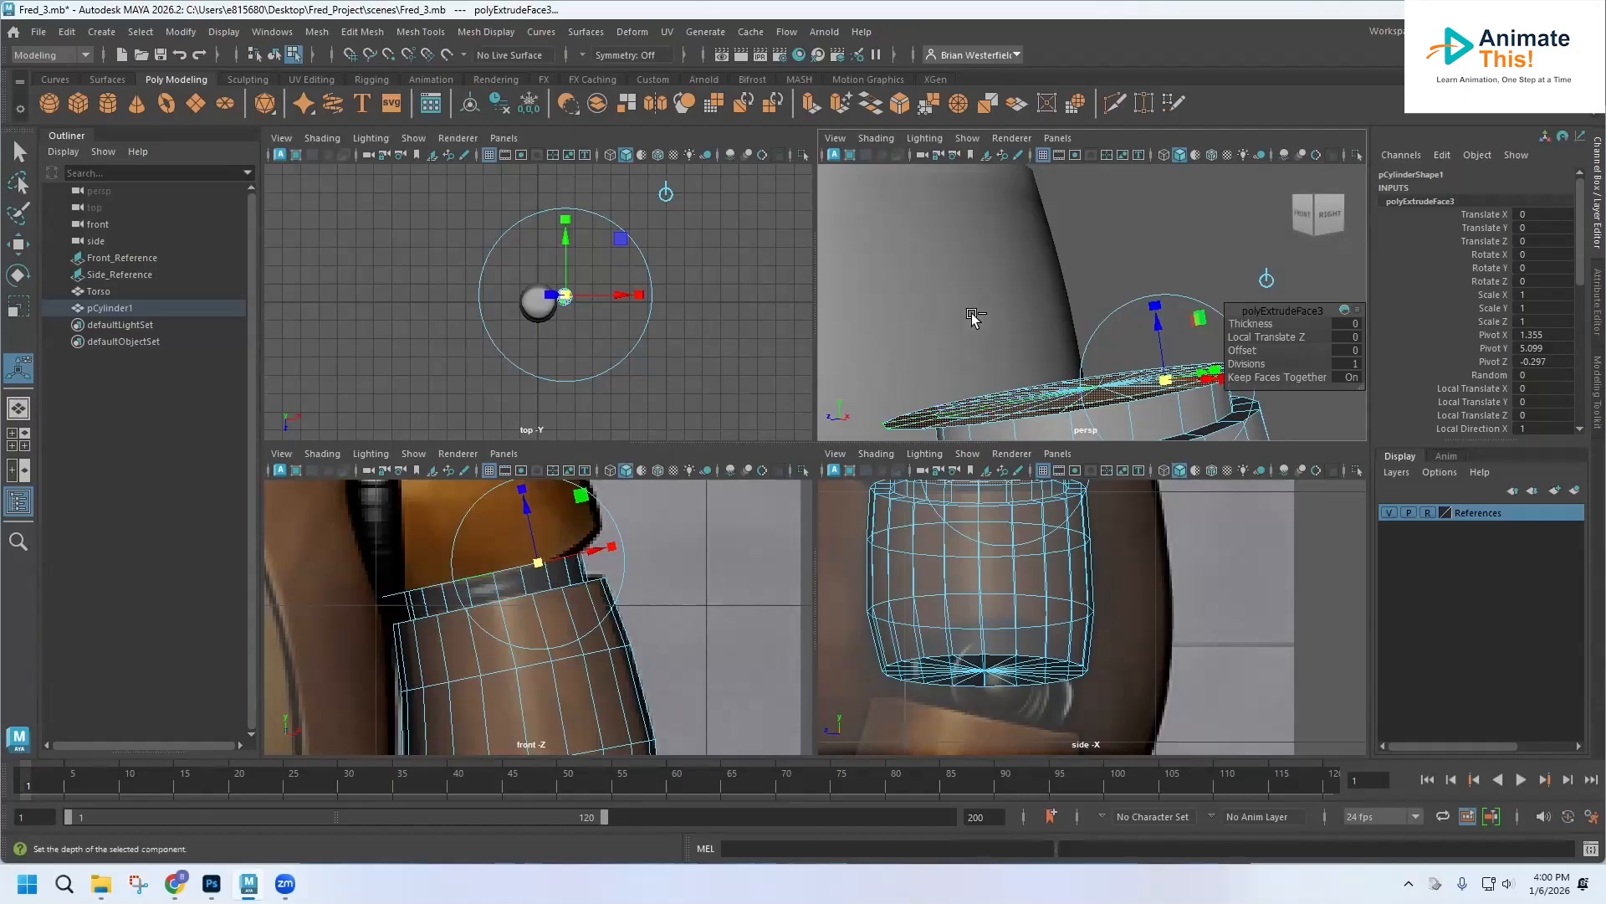
key(ctrl+e)
drag(1175, 319, 1156, 279)
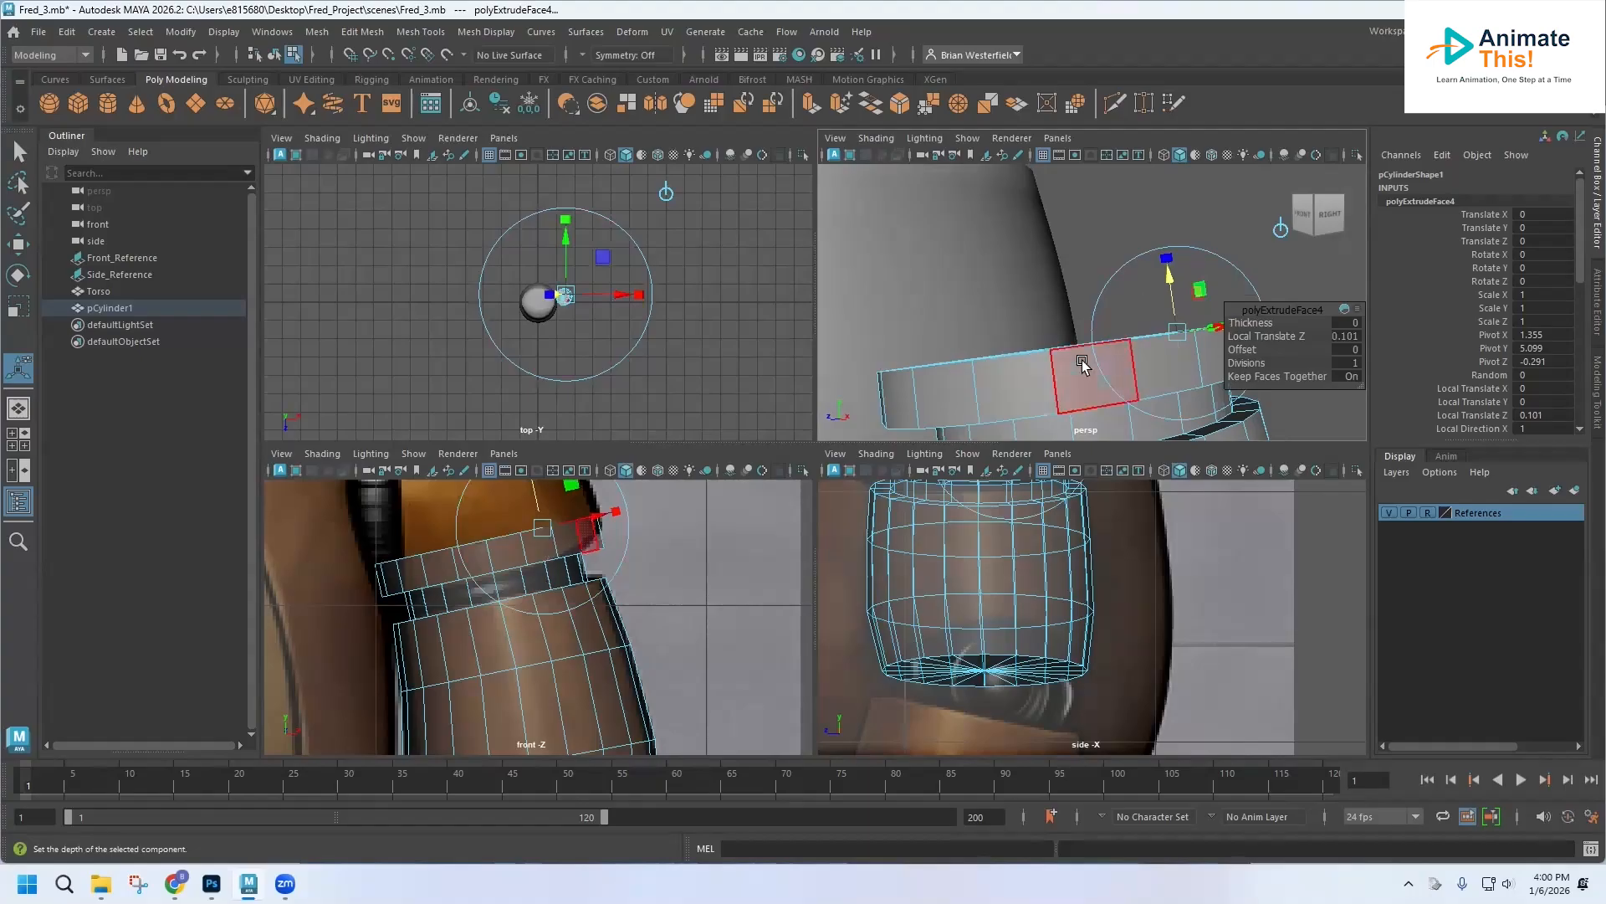
alt+drag(1059, 310, 1153, 312)
- Check the new collar against the shoulder on the front reference and save the current scene
alt+middle_drag(520, 536, 533, 680)
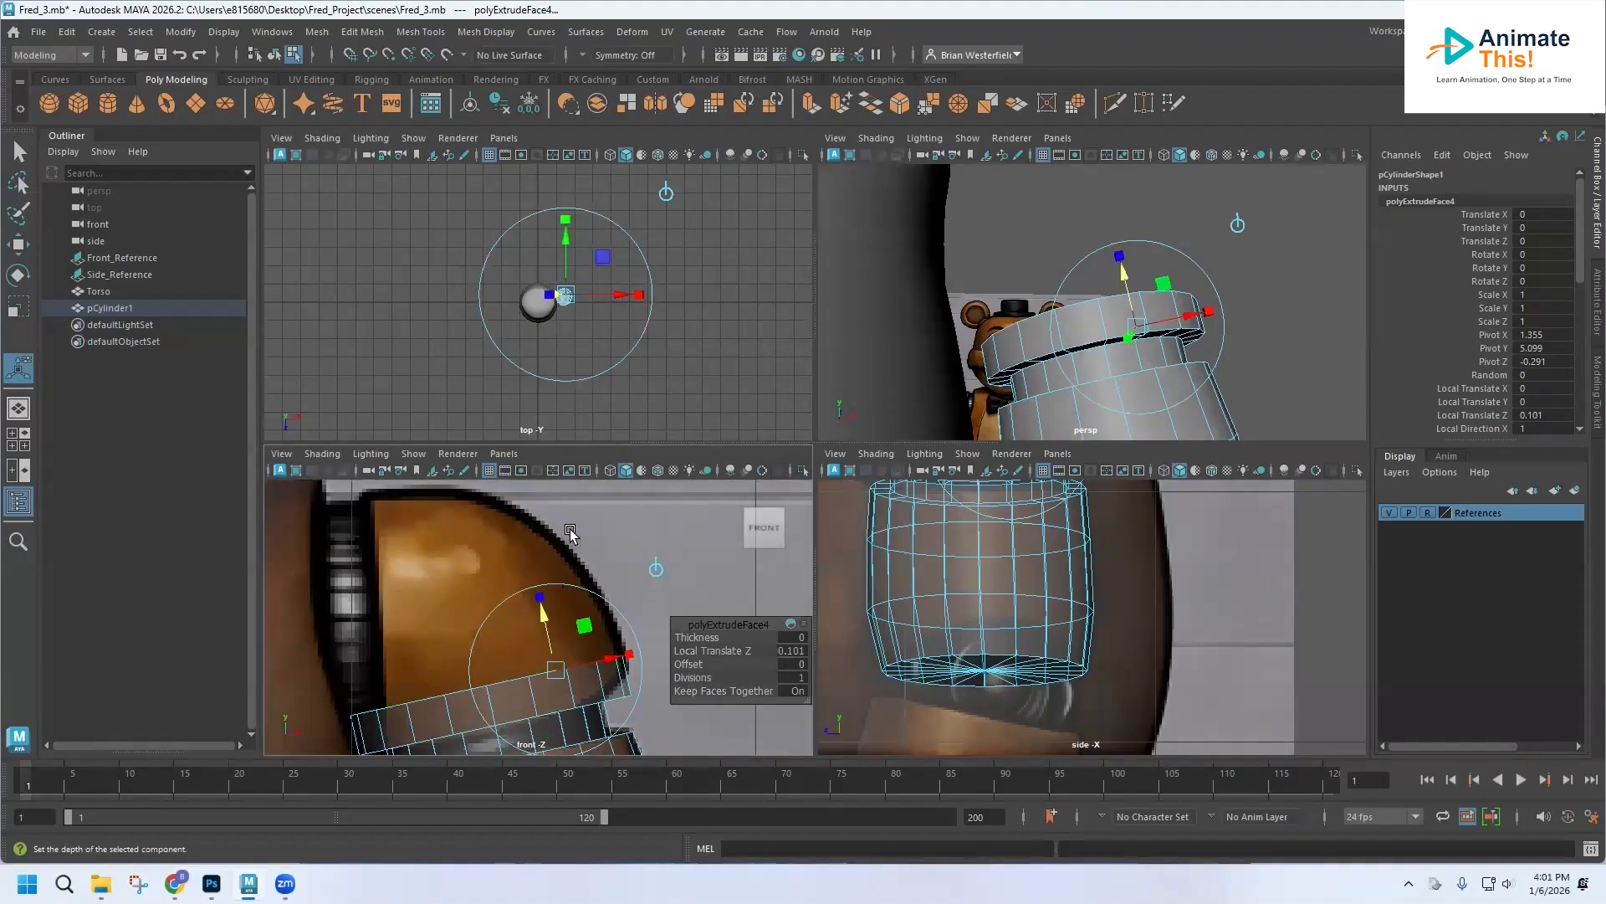
scroll(567, 527, down, 5)
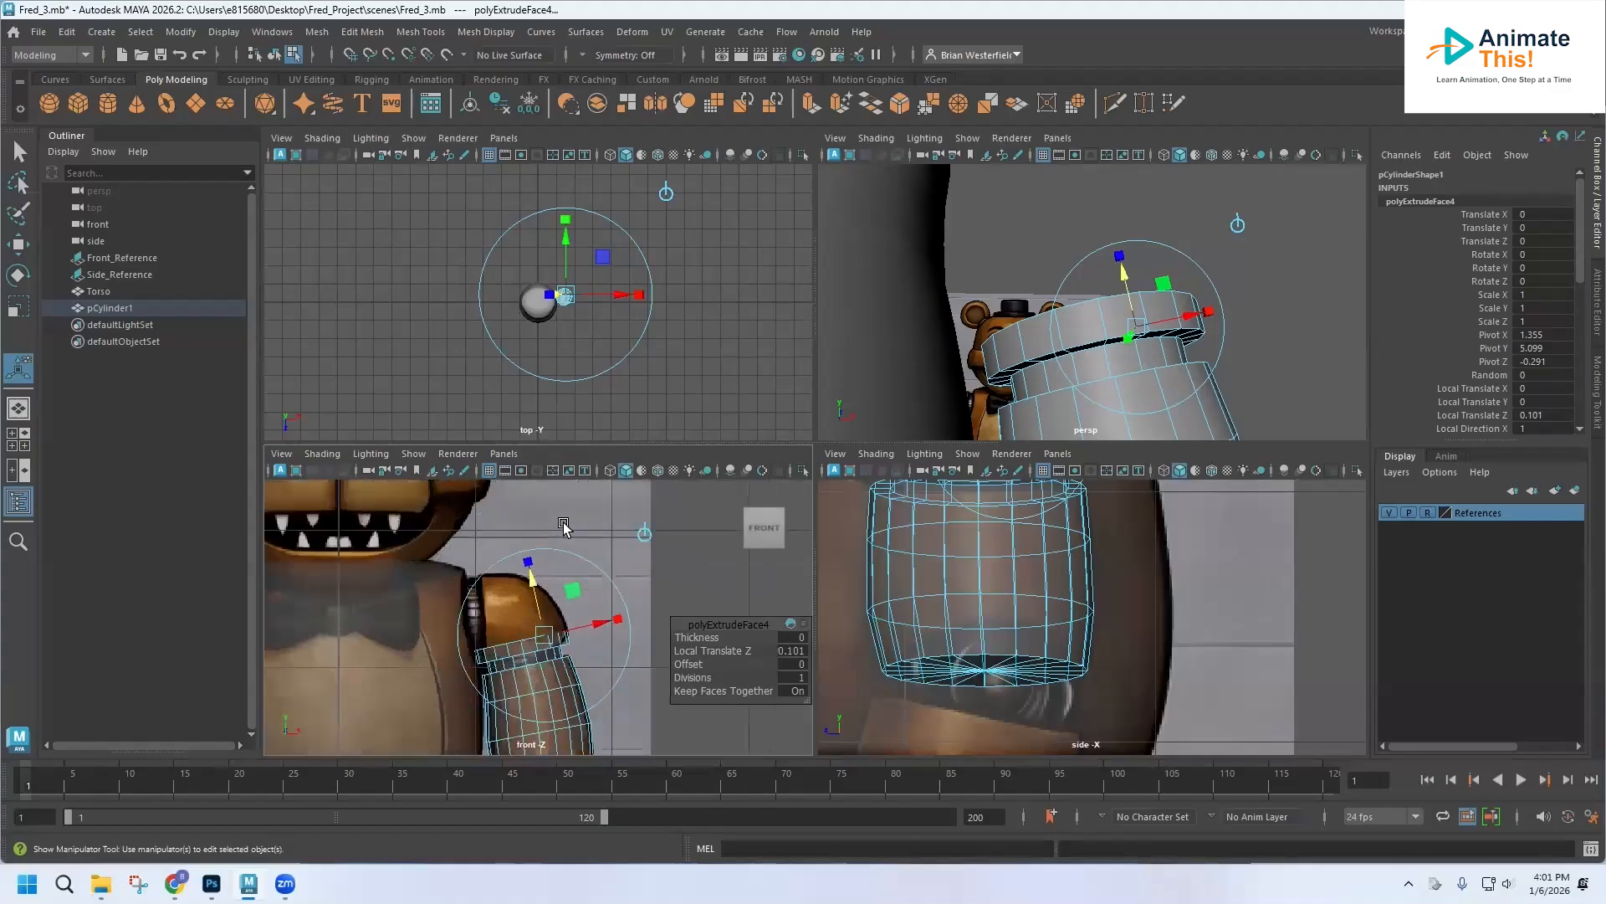
scroll(563, 525, up, 2)
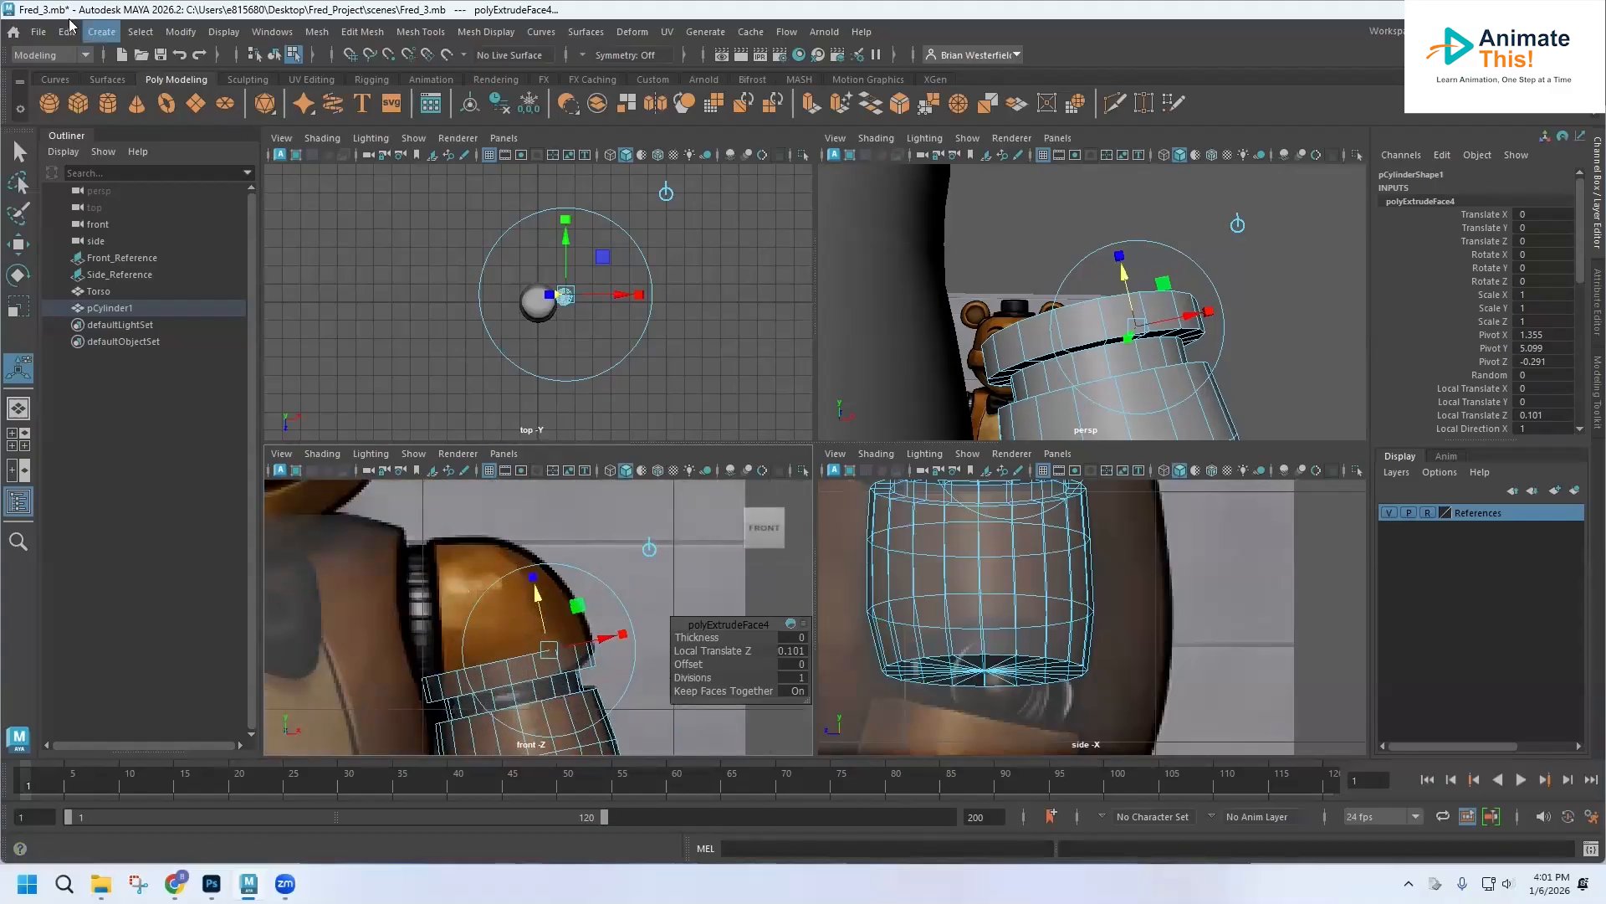
click(37, 31)
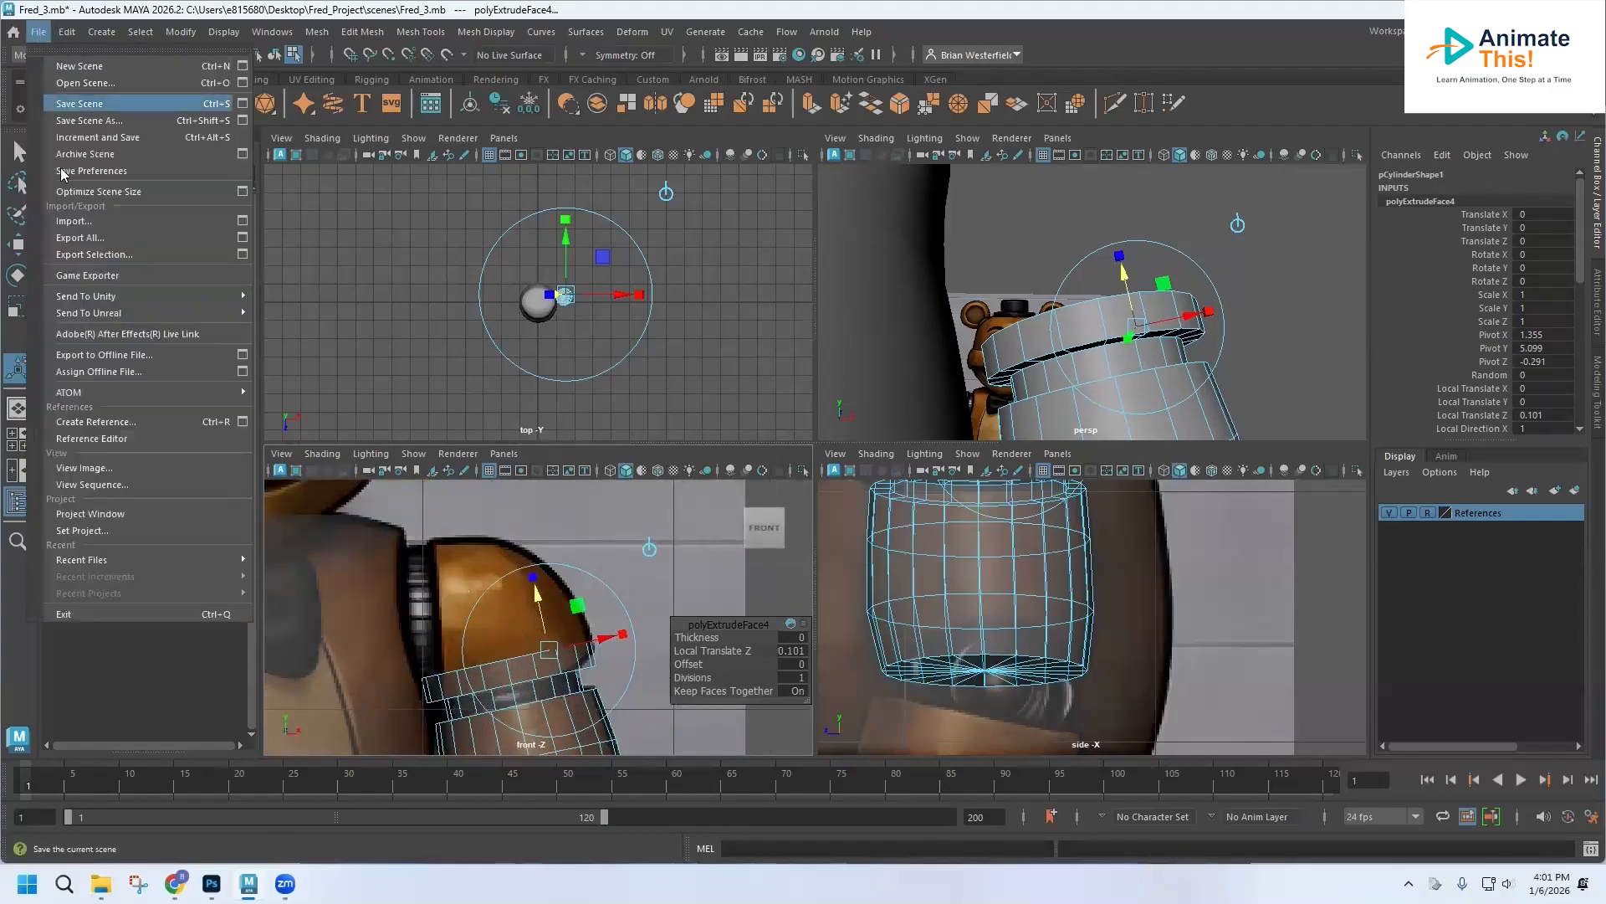
click(87, 109)
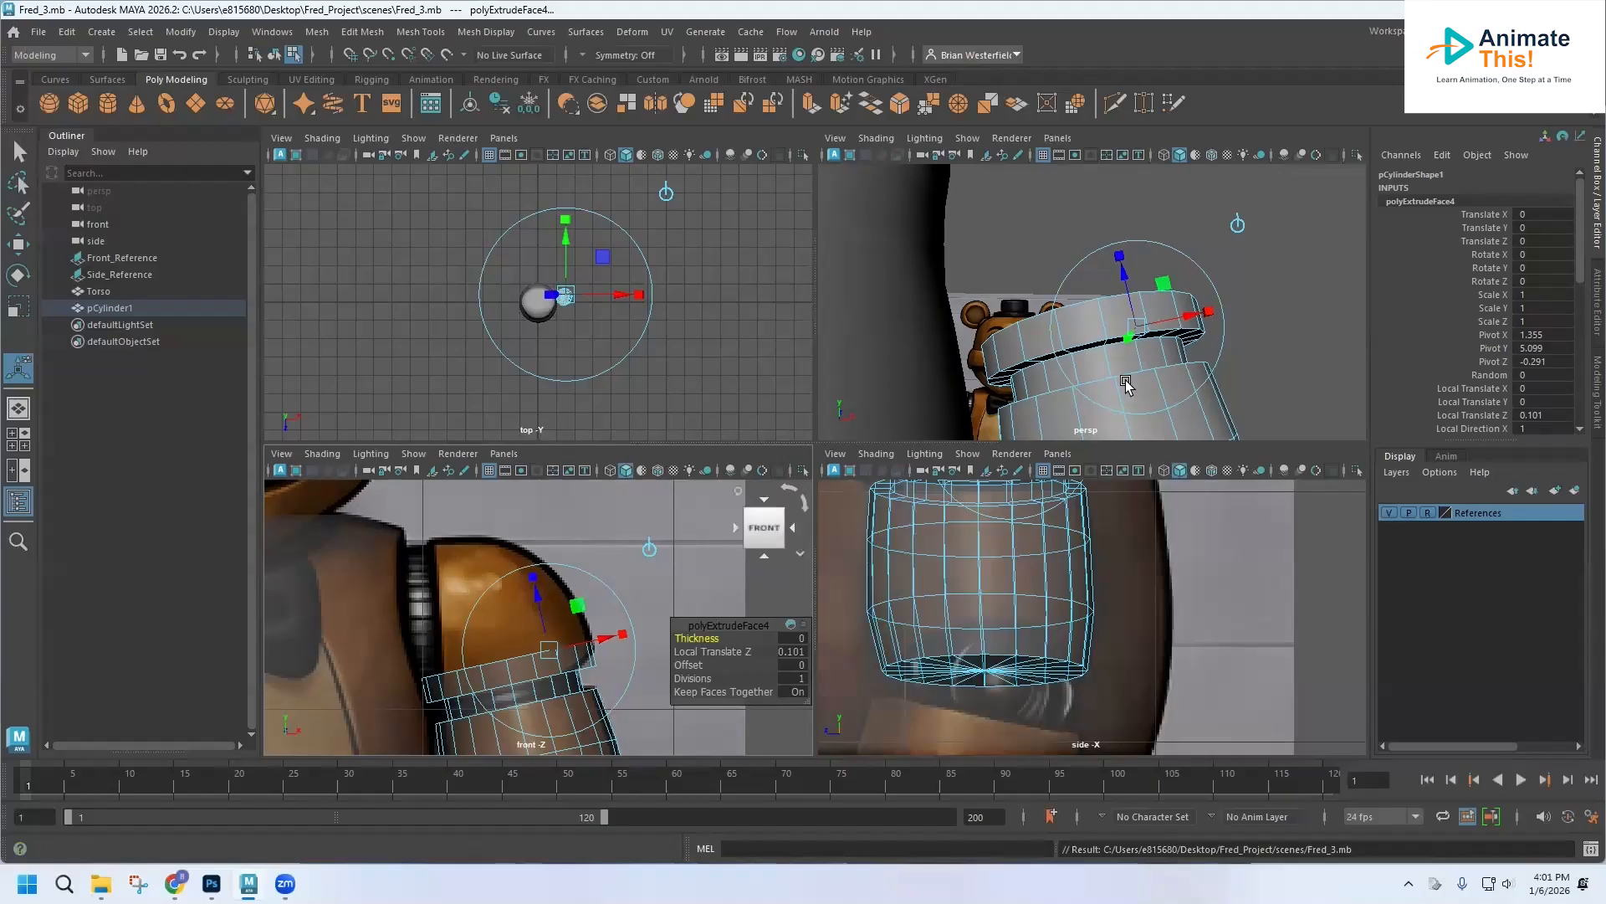
- Inspect the whole upper arm in perspective and compare it with the arm and leg segments on the front reference
alt+drag(1126, 379, 1126, 352)
alt+middle_drag(1127, 351, 1086, 241)
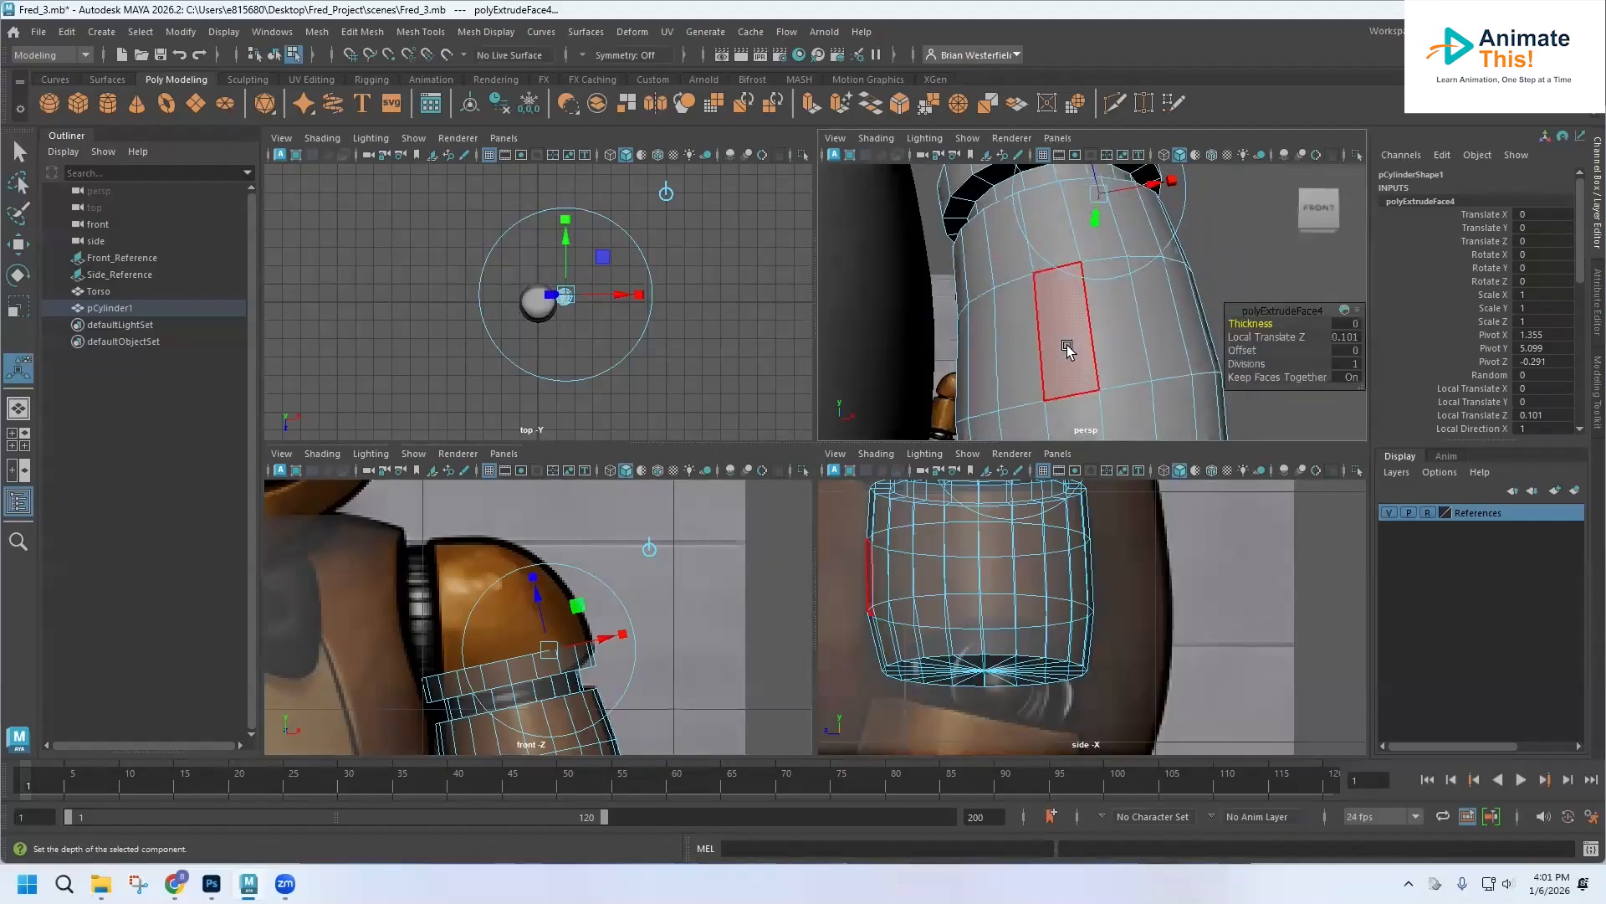
scroll(1071, 353, down, 3)
alt+middle_drag(584, 676, 506, 668)
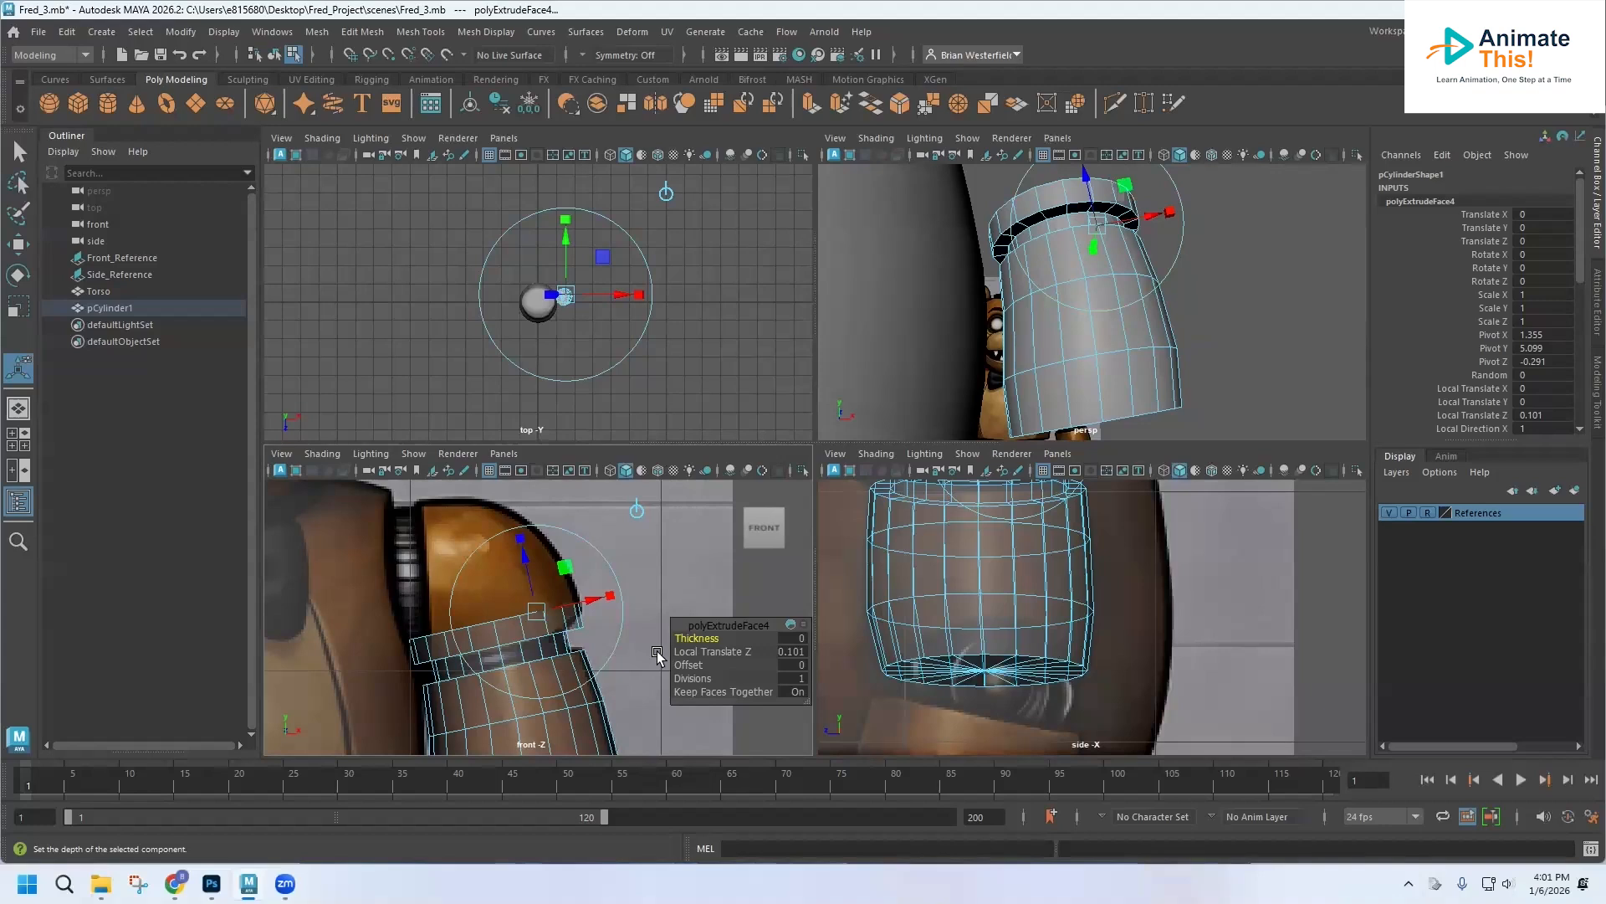
scroll(623, 669, down, 5)
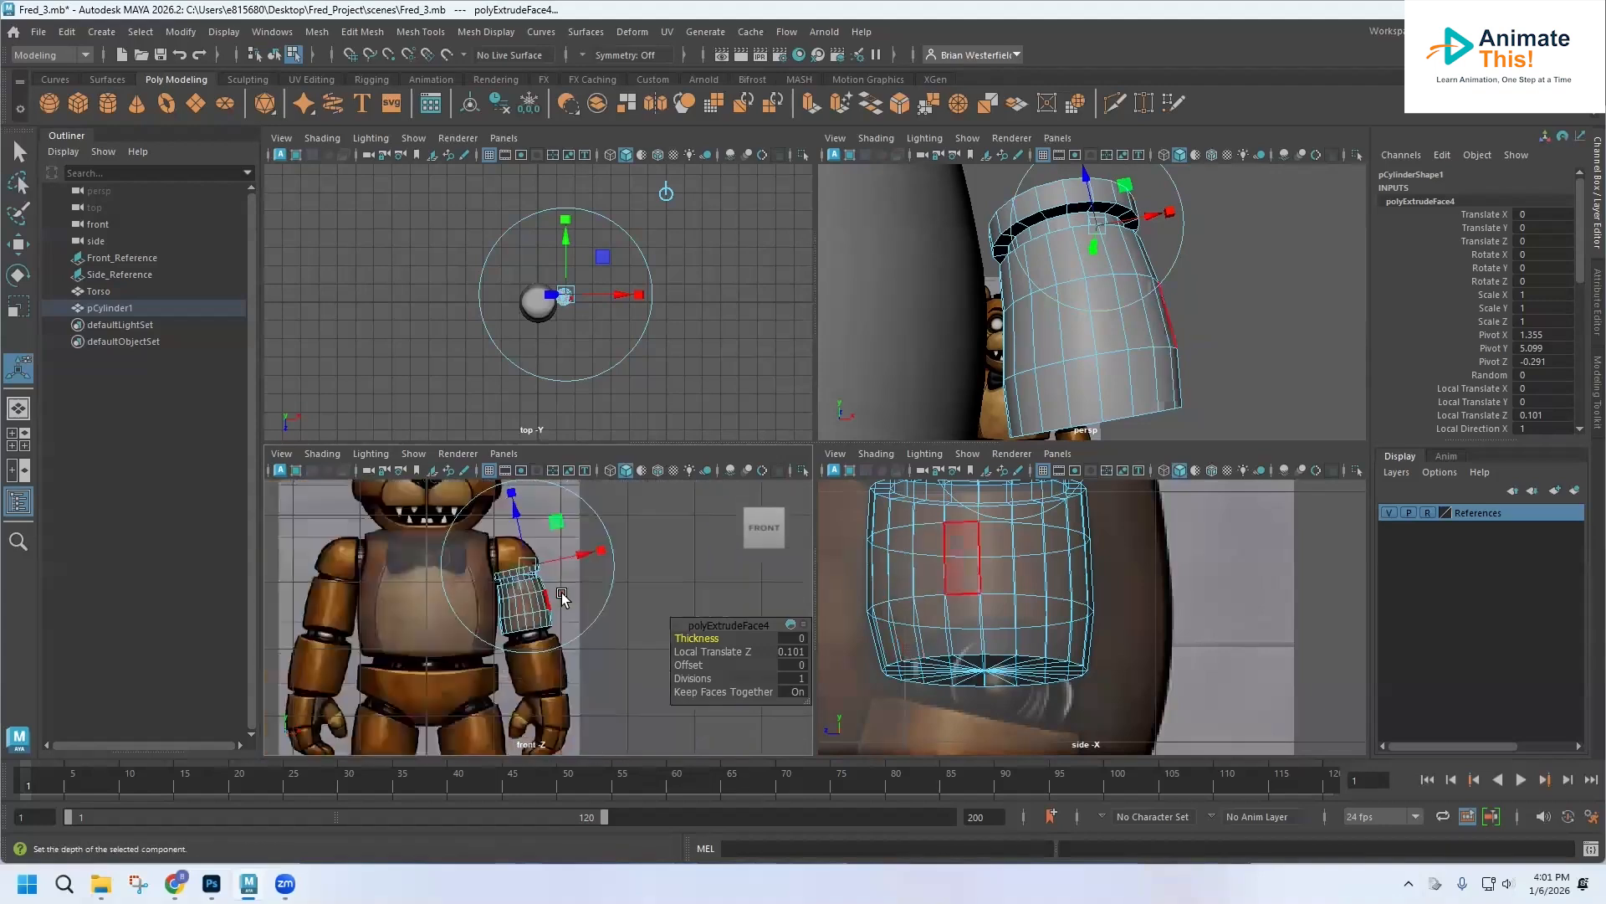
alt+middle_drag(566, 633, 504, 559)
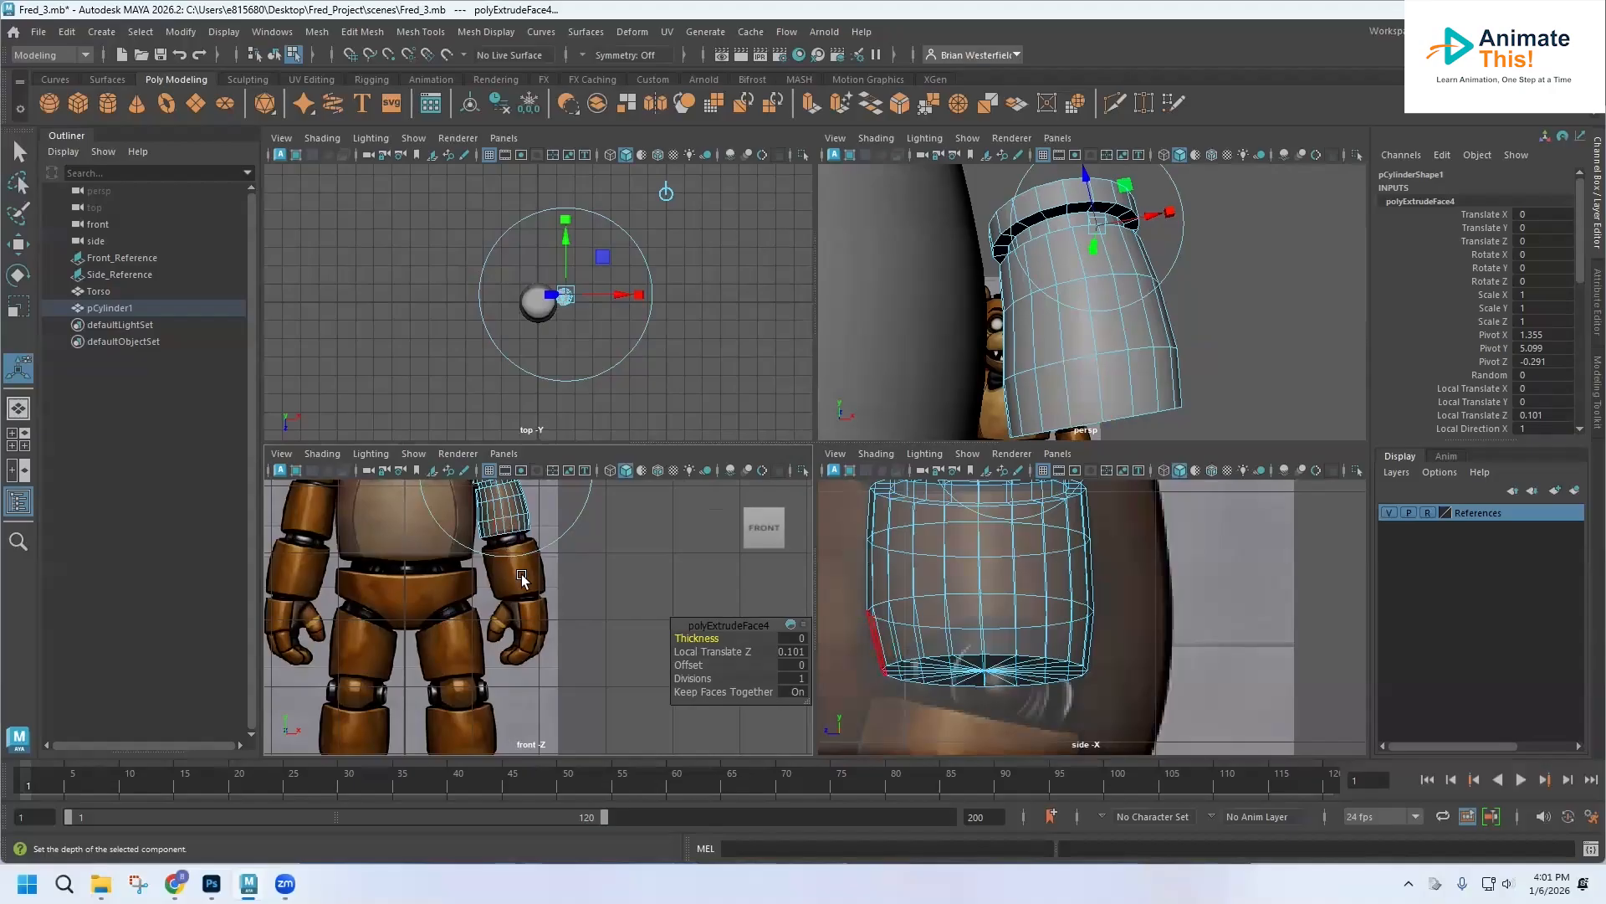
scroll(519, 569, down, 3)
scroll(528, 611, up, 6)
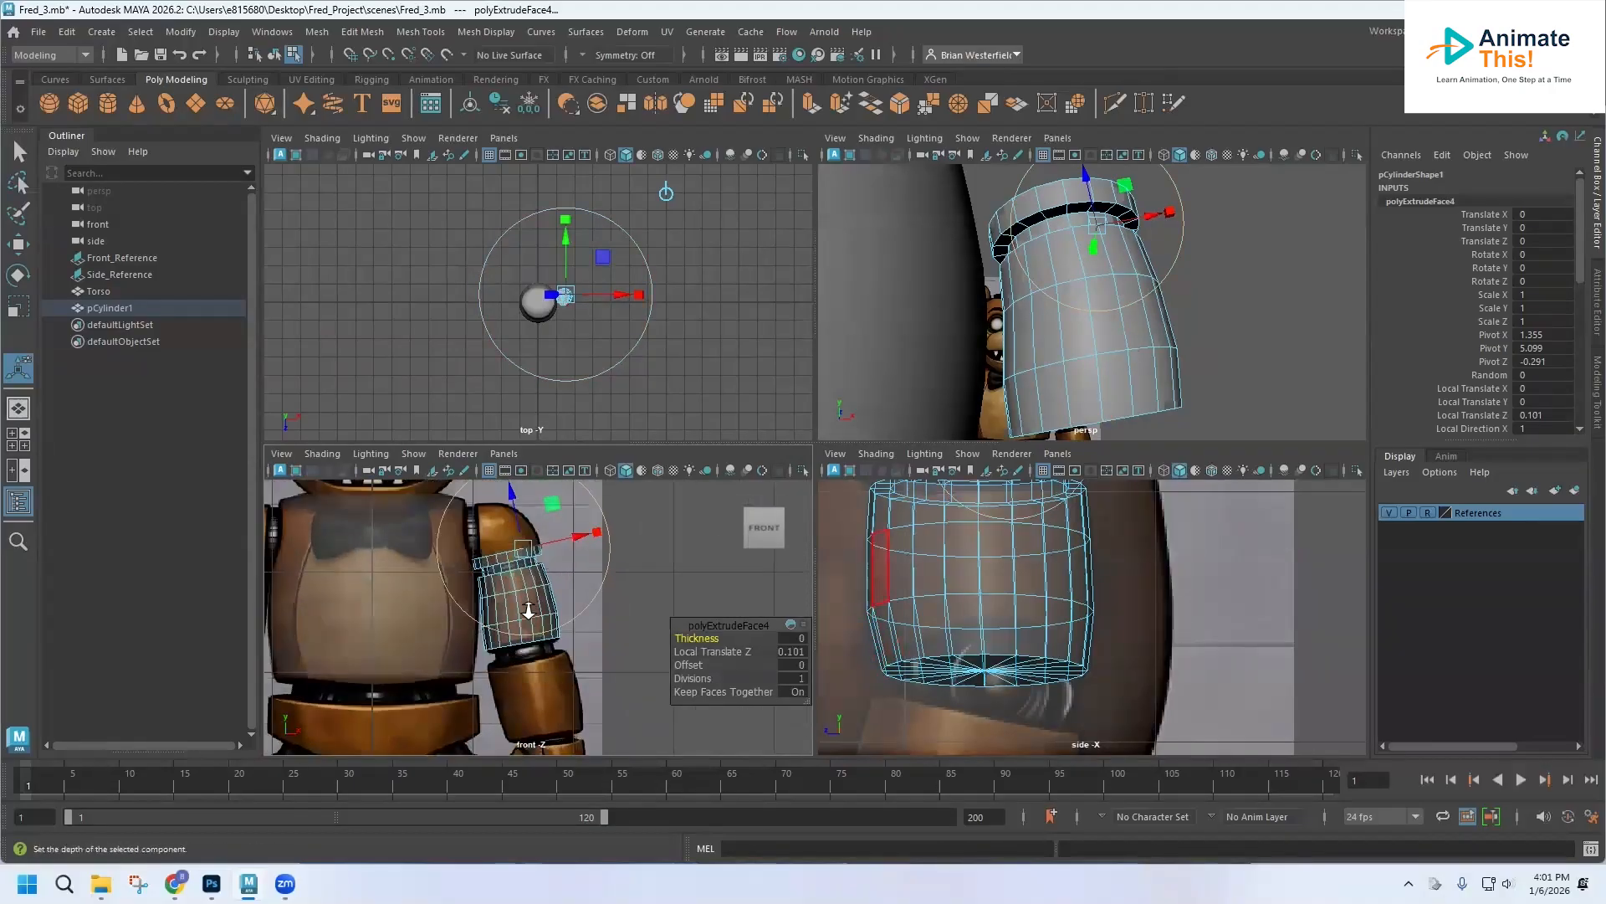
- Save the Fred_3.mb scene again
scroll(533, 642, up, 1)
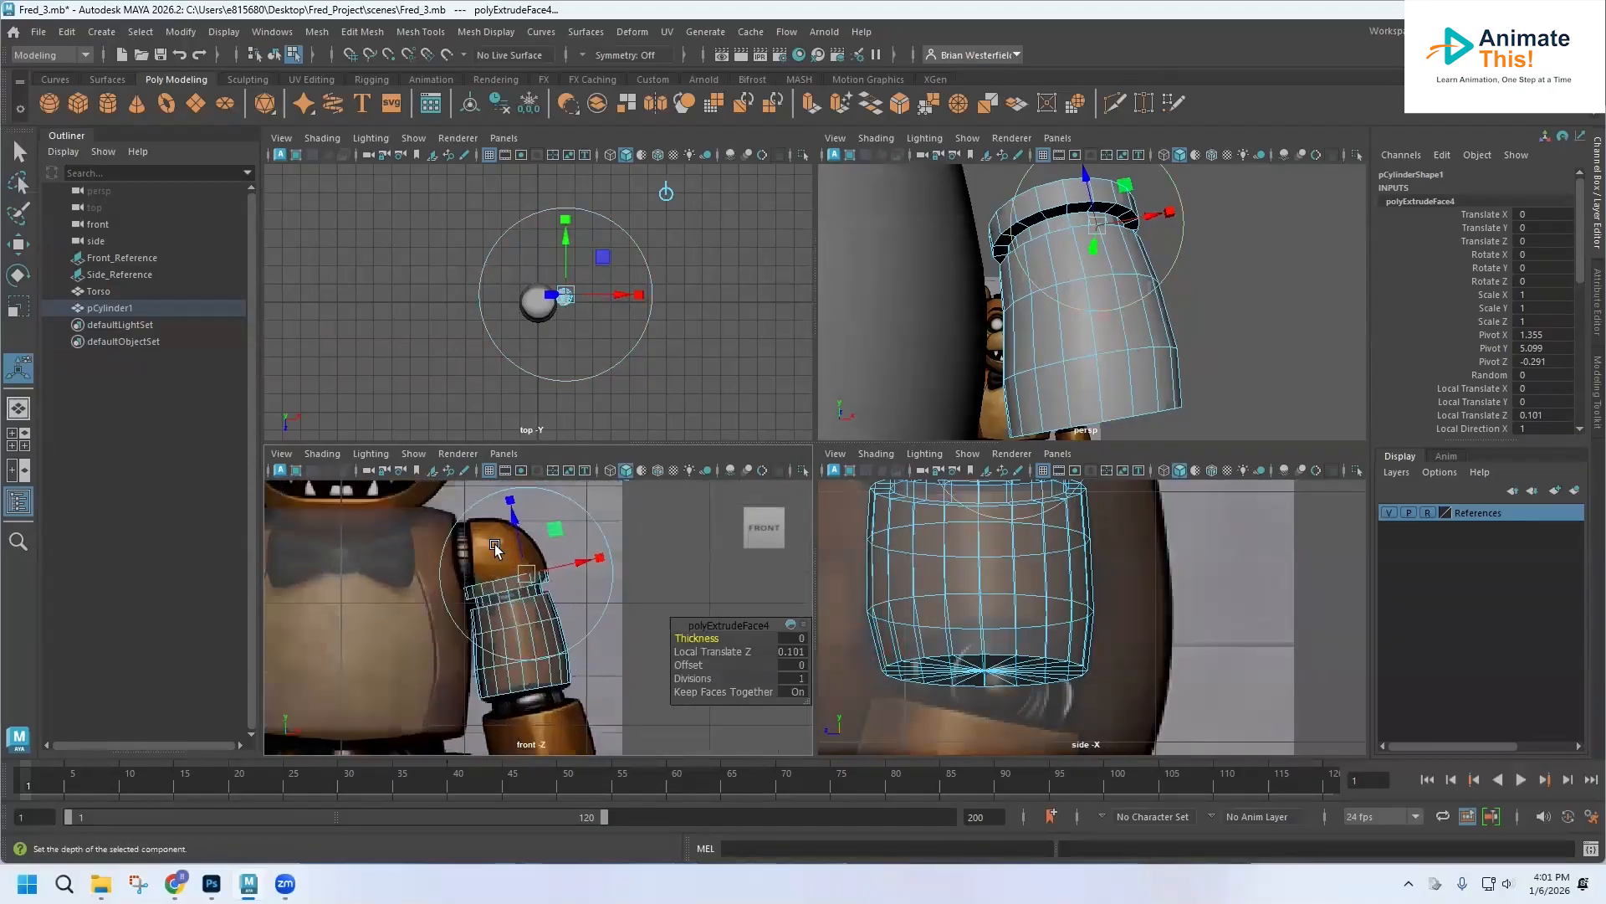
click(39, 32)
click(75, 104)
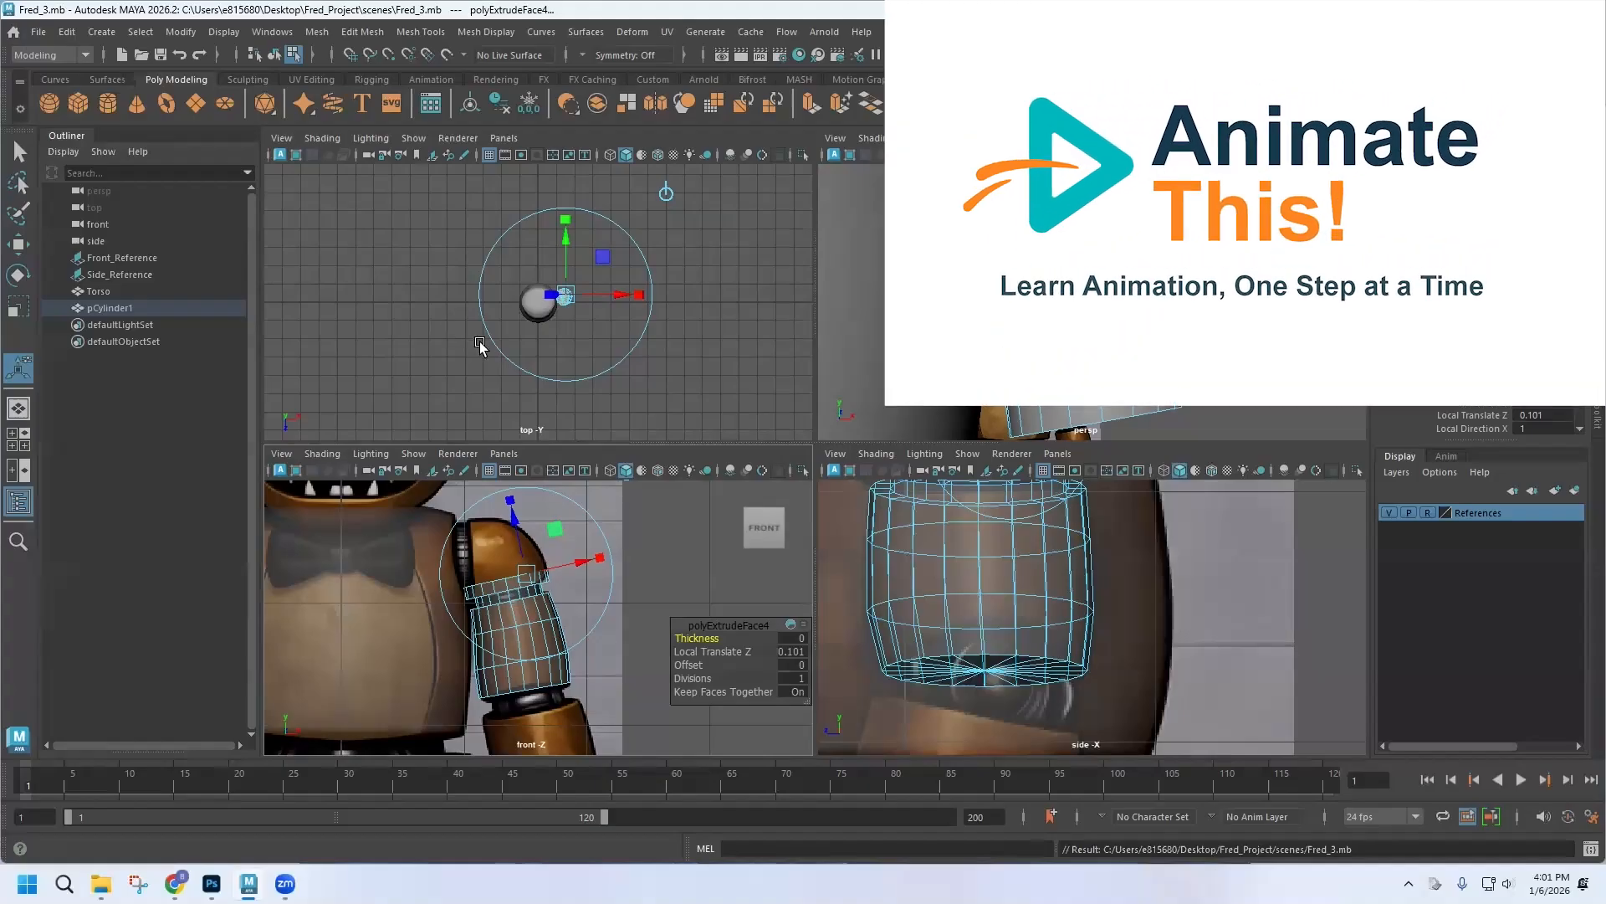